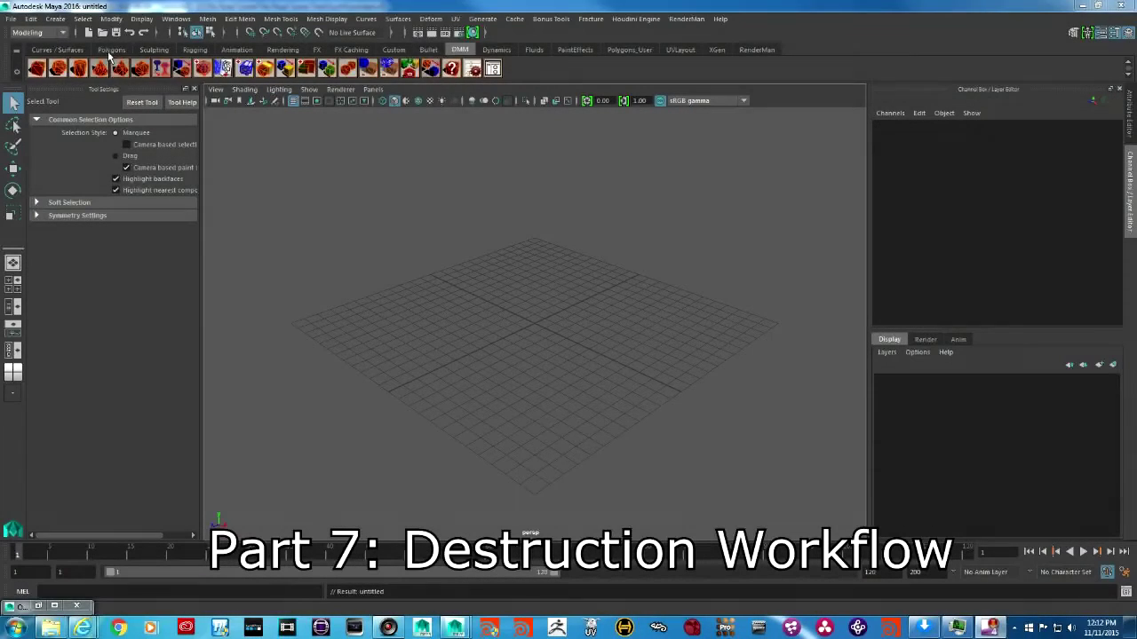
Create a polygon cube and scale it into a flat slab about 28 × 1.1 × 23 units.
left_click(111, 49)
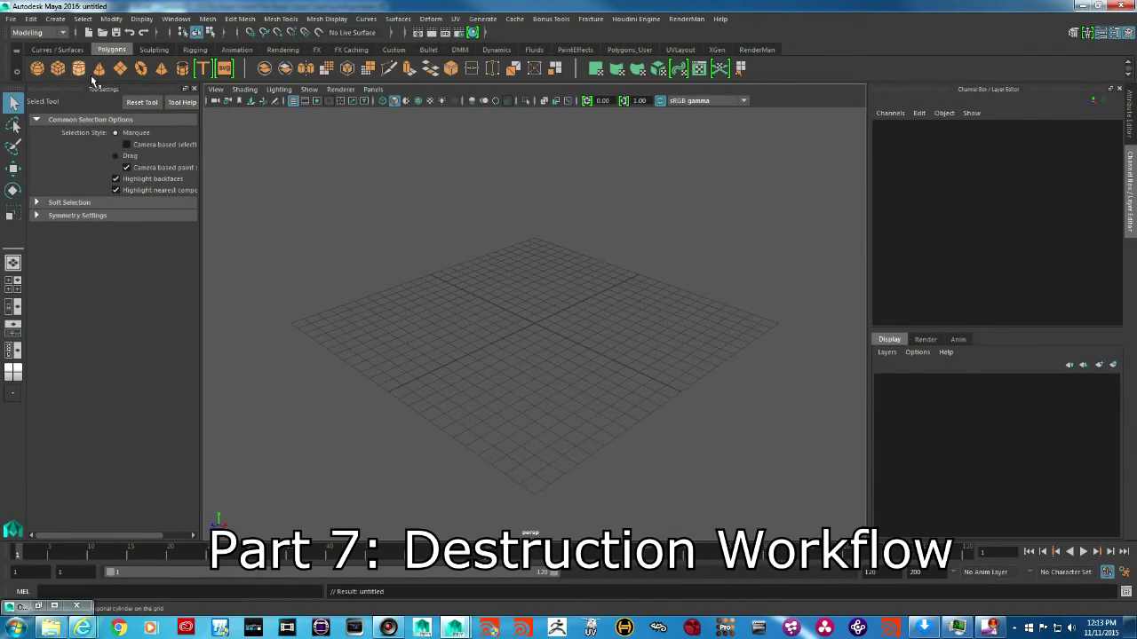
left_click(57, 68)
key("r")
left_click_drag(533, 325, 648, 338)
left_click_drag(533, 274, 594, 346)
left_click_drag(495, 342, 466, 348)
Tilt the slab about -16.3° around Z and raise it to about 10.4 units above the grid.
key("e")
left_click_drag(548, 316, 550, 329)
key("w")
left_click_drag(546, 282, 579, 140)
scroll(439, 325, "down", 3)
left_click_drag(440, 325, 512, 325, "alt")
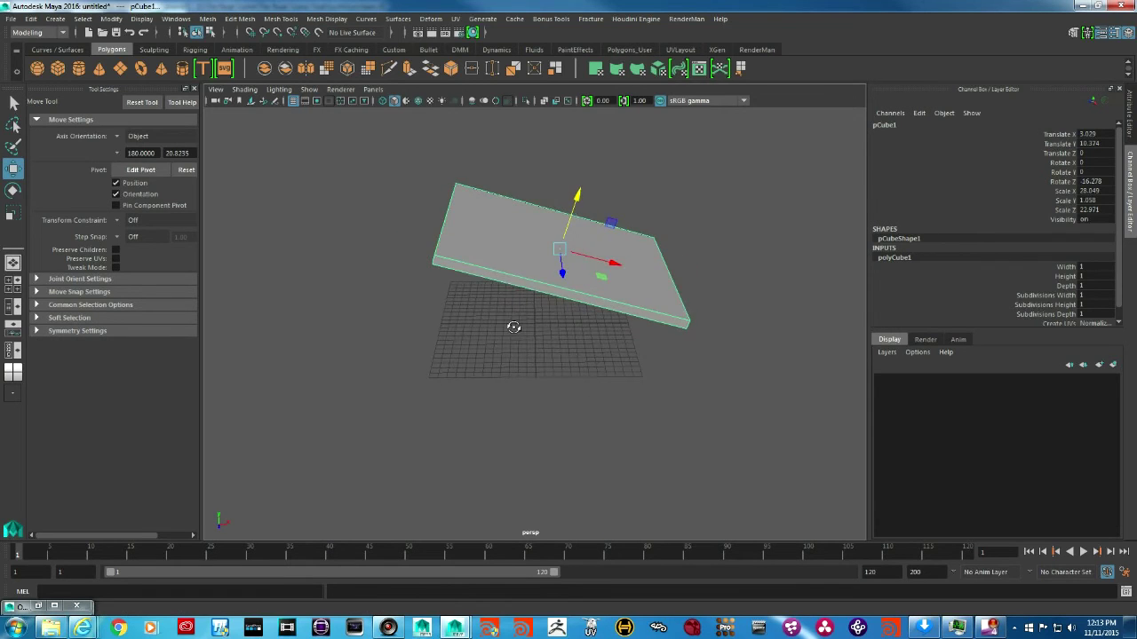
Rescale the slab to about 0.44 thick and 42.3 in Z, and raise it to about 14.5 in Y.
key("r")
left_click_drag(582, 199, 576, 329)
left_click(500, 325)
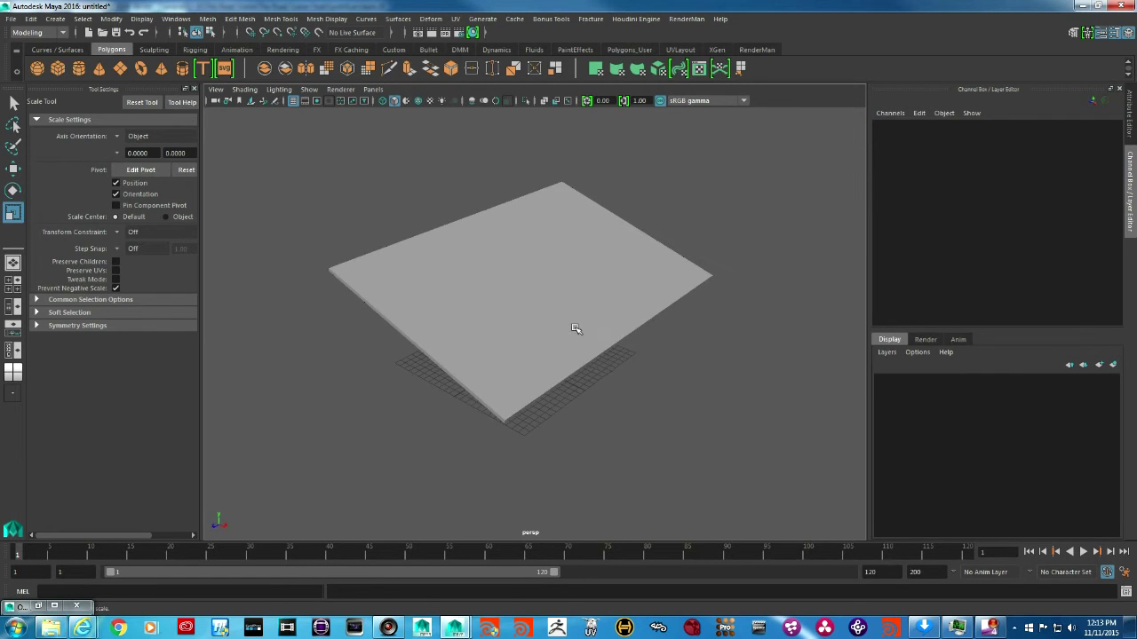
Keep the Fracture commands in a floating window and break the selected slab into fragments.
left_click(592, 18)
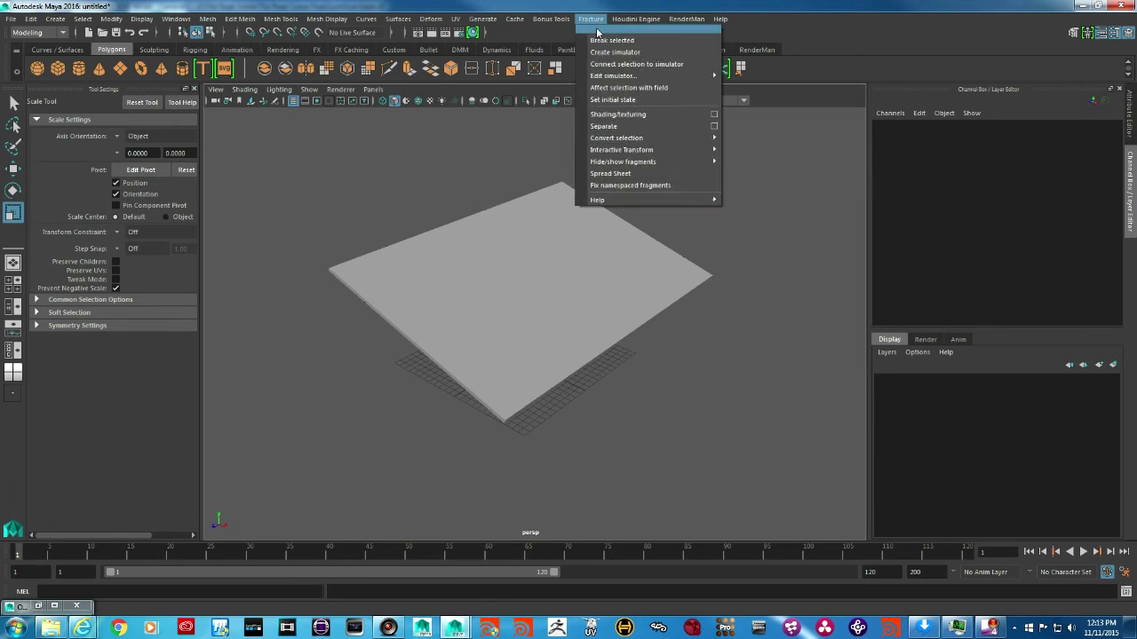
left_click(597, 32)
left_click_drag(636, 17, 252, 77)
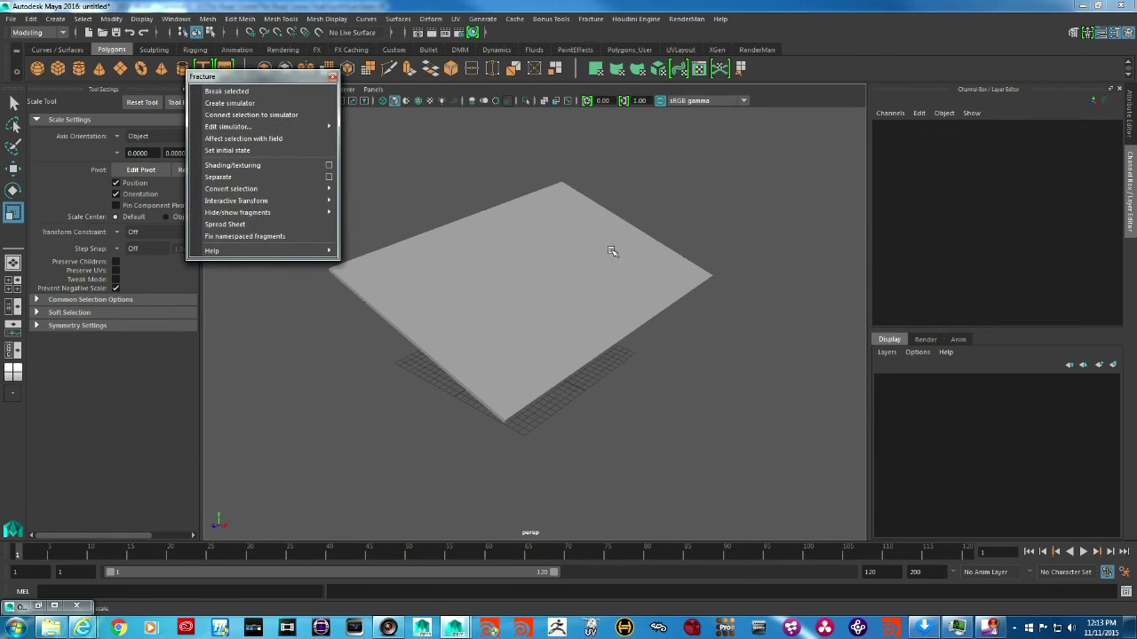
left_click(611, 251)
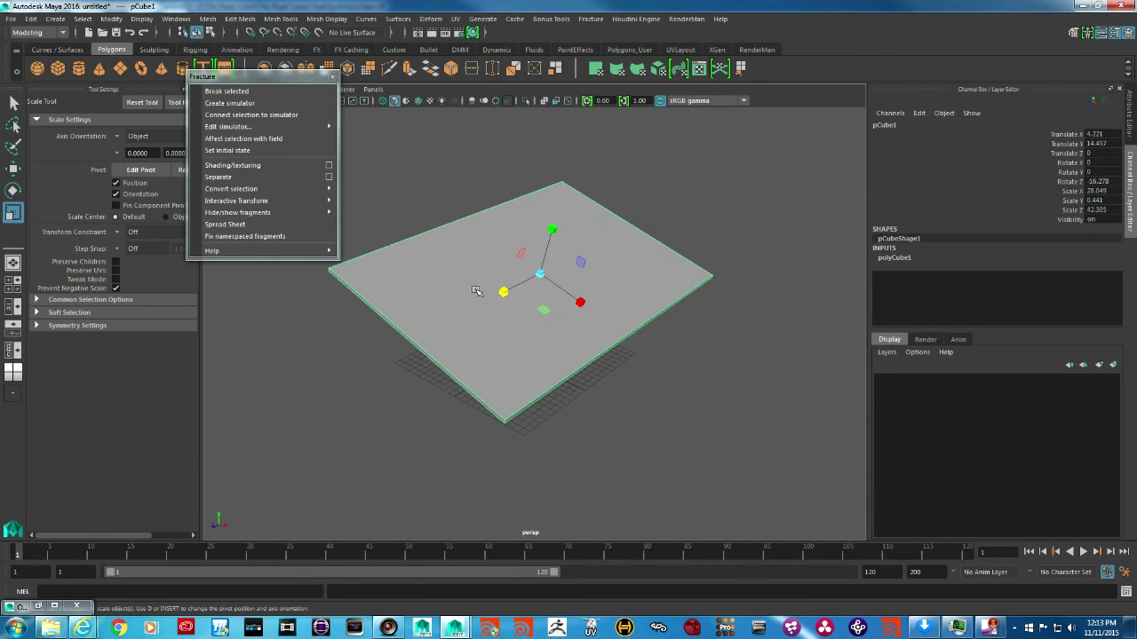
key("w")
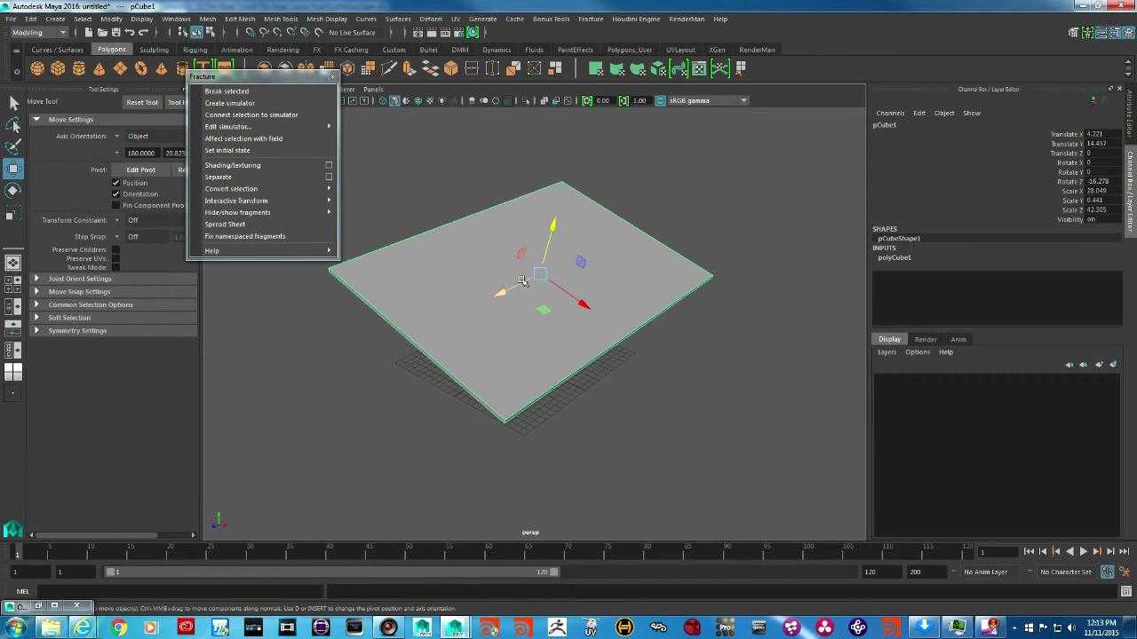
key("q")
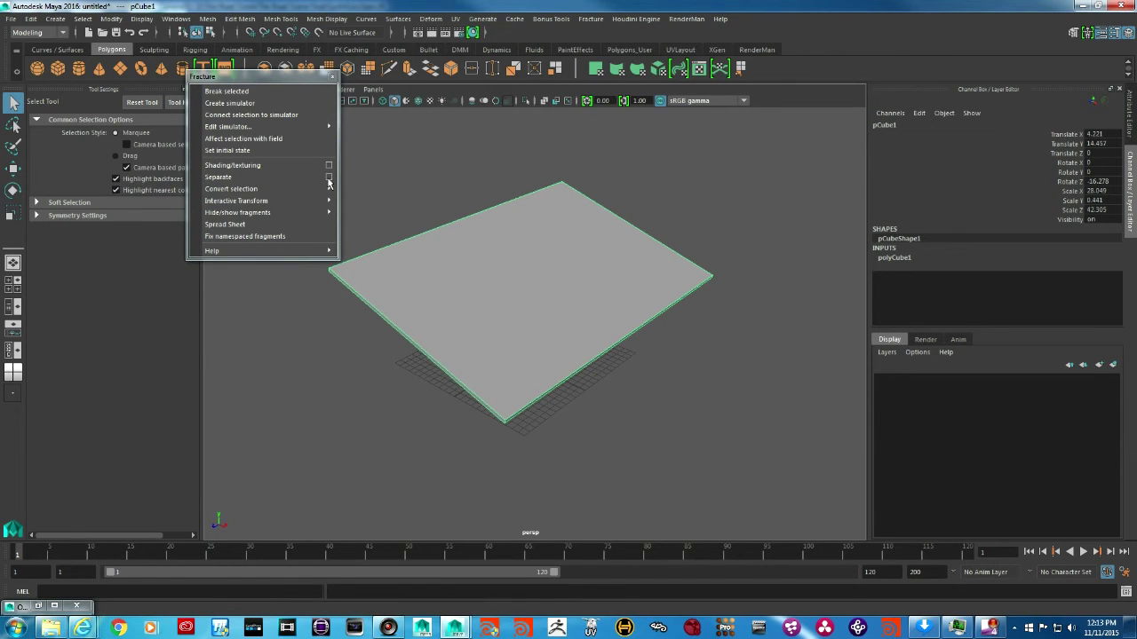
left_click(234, 92)
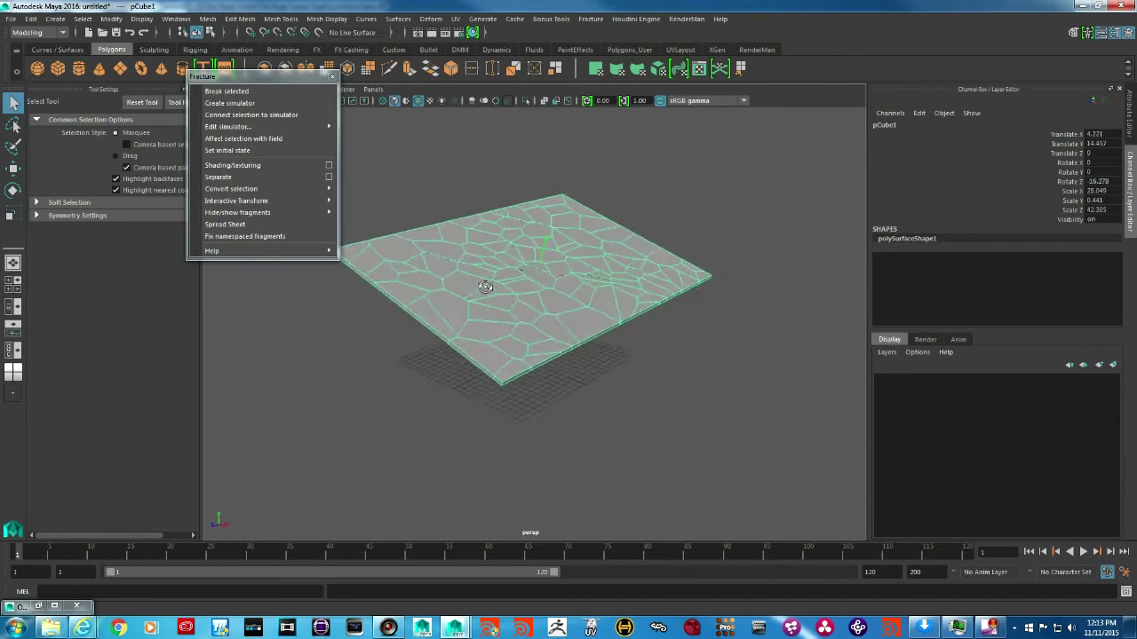
Create a Fracture simulator and select its world1 node in the Outliner.
mouse_move(281, 131)
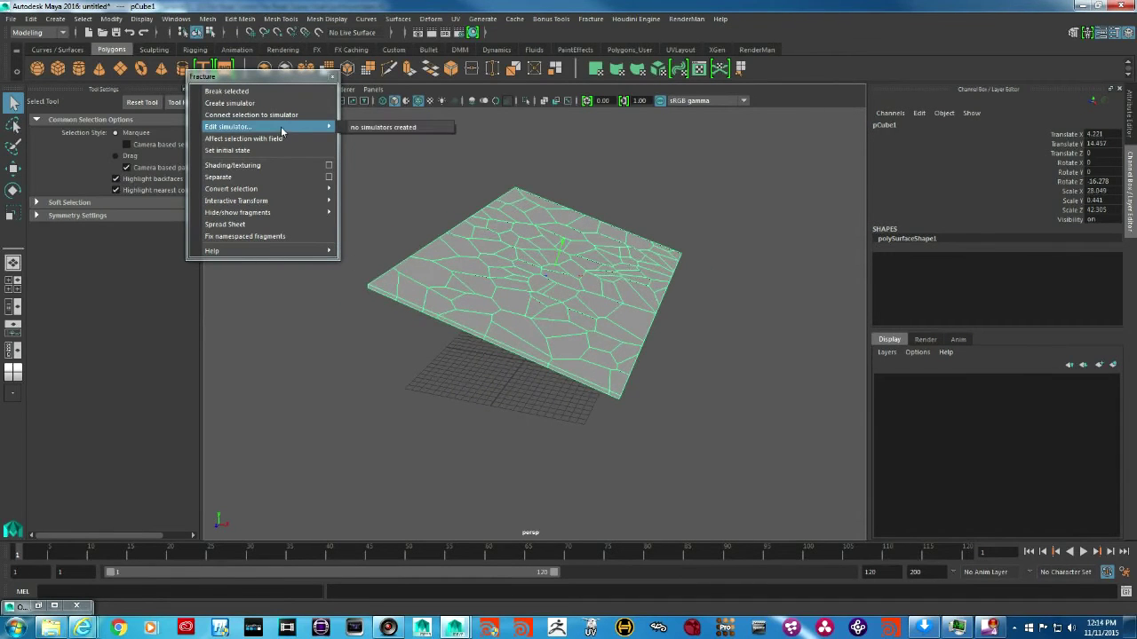
left_click_drag(356, 246, 495, 281, "alt")
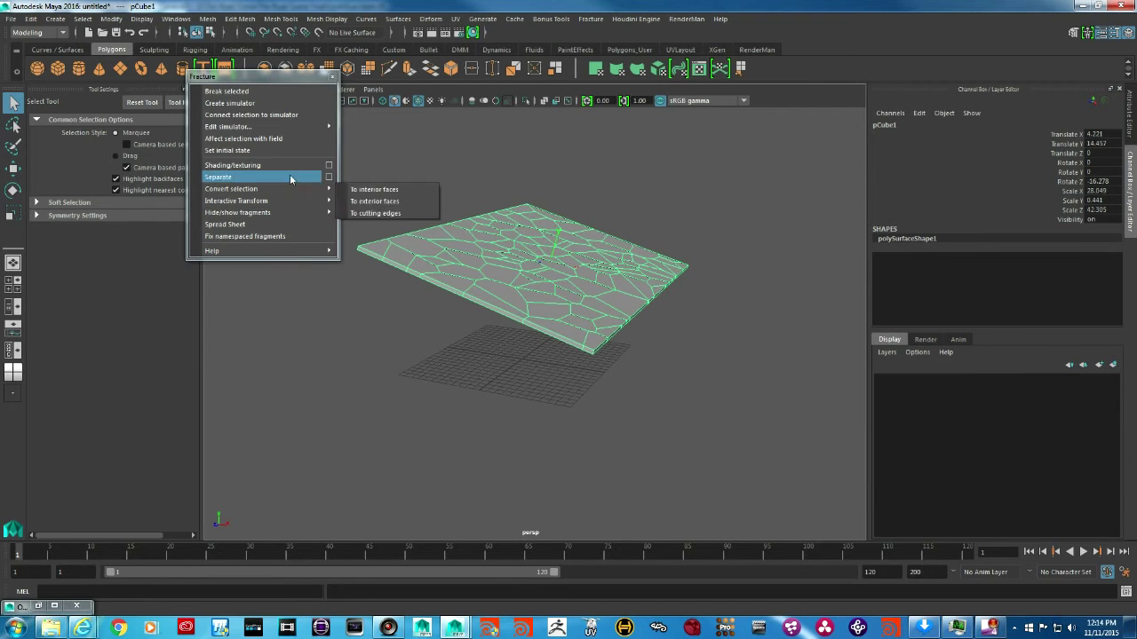
left_click(233, 103)
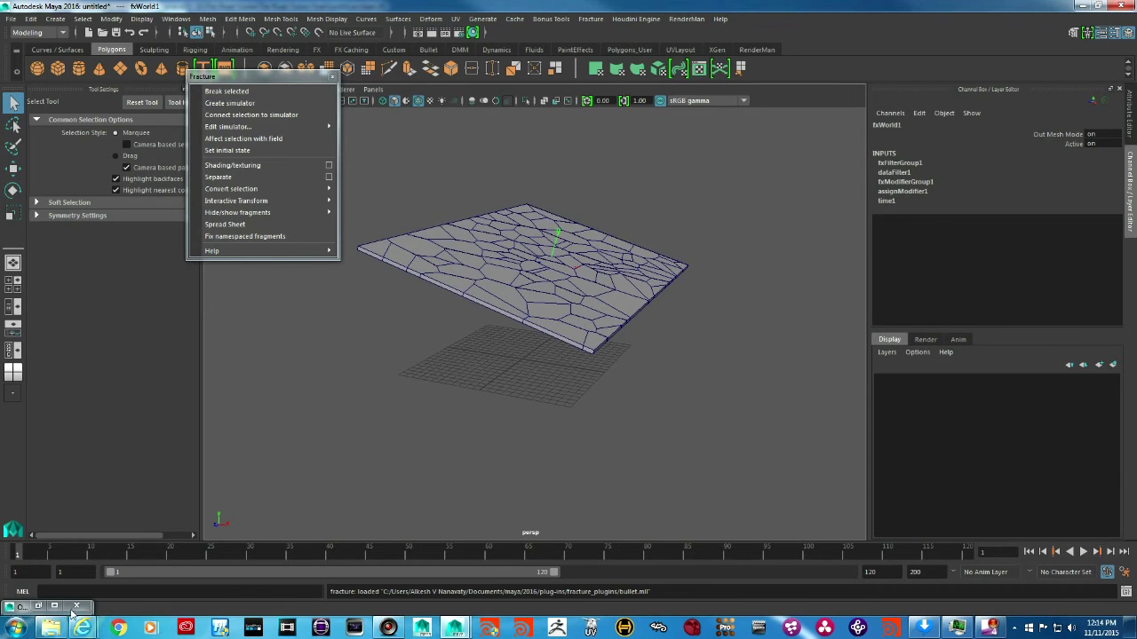
left_click(38, 605)
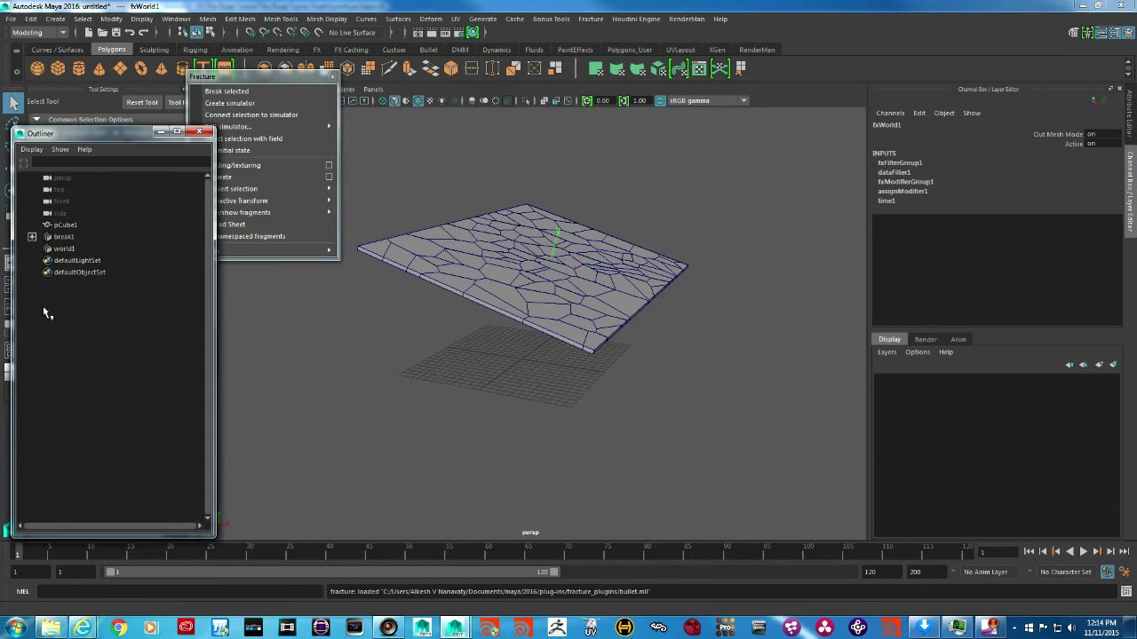
left_click(67, 249)
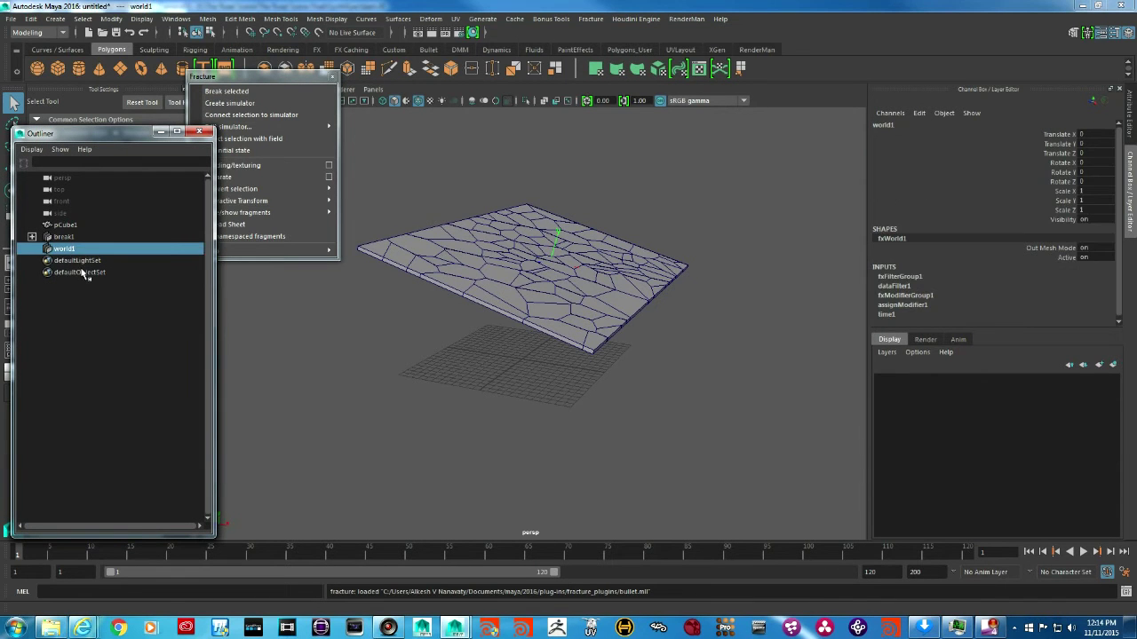
Select pCube1 together with world1 and connect the slab to the simulator.
left_click_drag(253, 74, 289, 48)
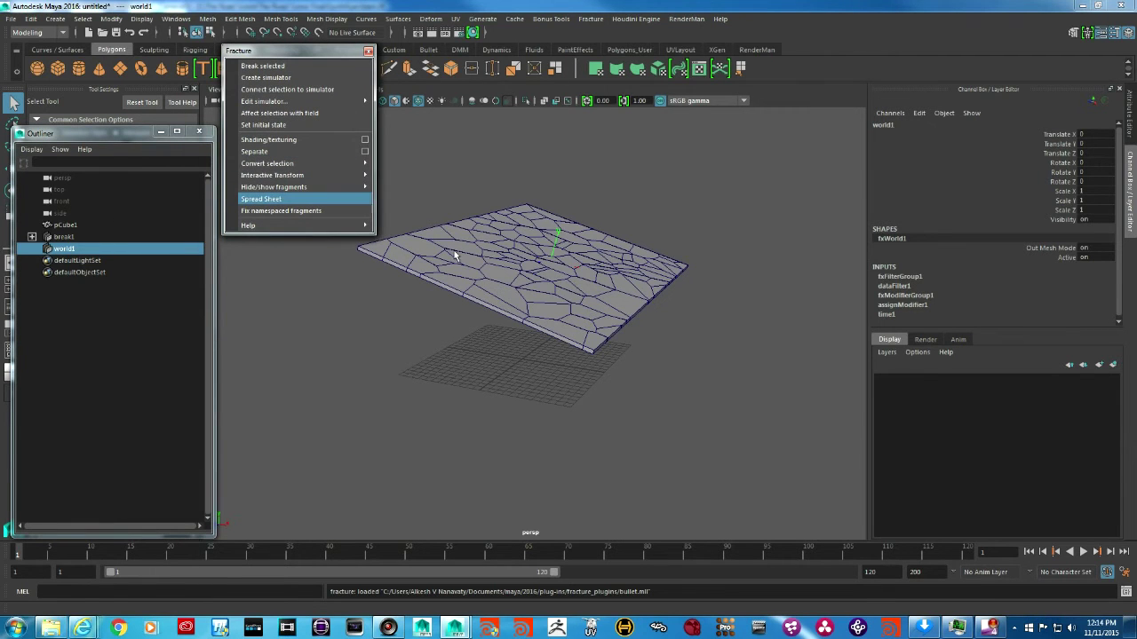
left_click(487, 264)
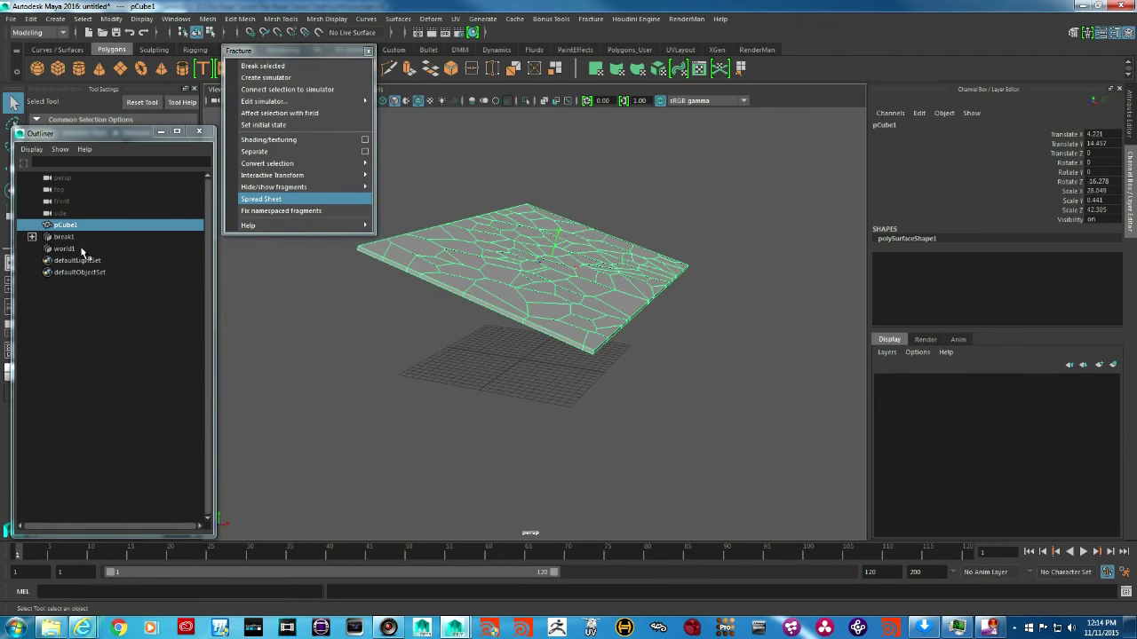
left_click(80, 250, "ctrl")
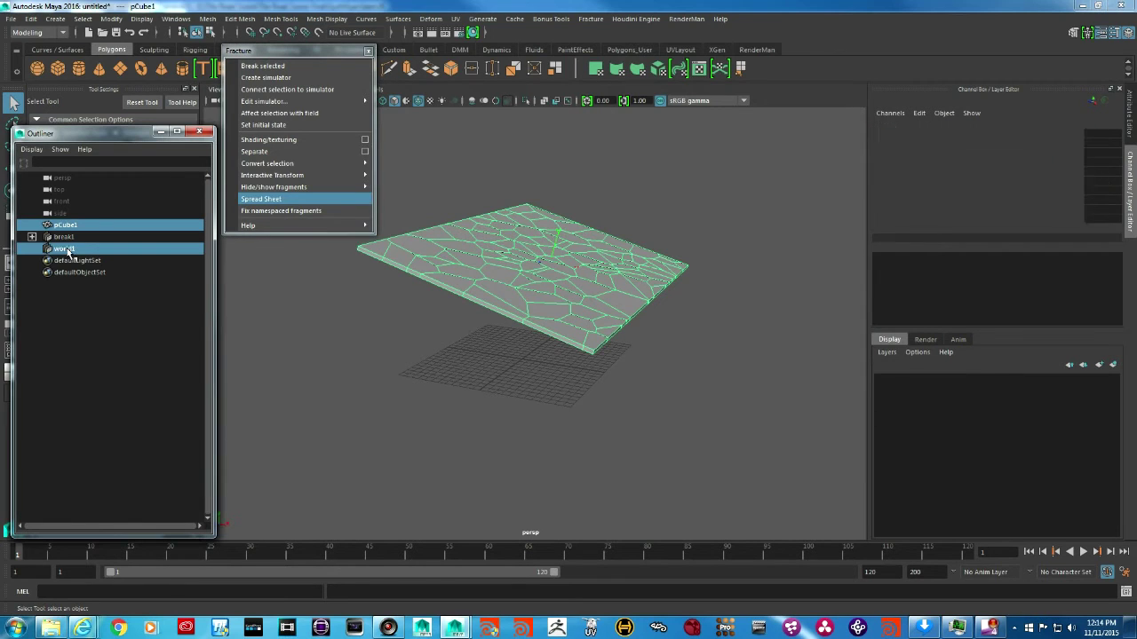
left_click(287, 90)
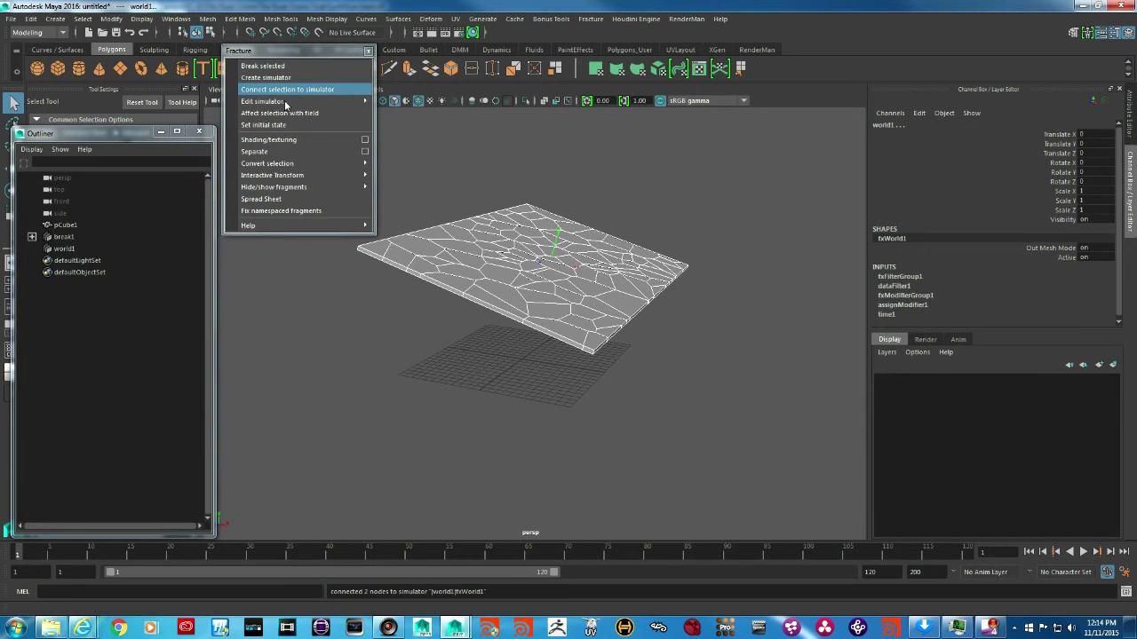
Open the fxWorld1 simulator editor and display the dynamics parameters of pCubeShape1.
mouse_move(338, 186)
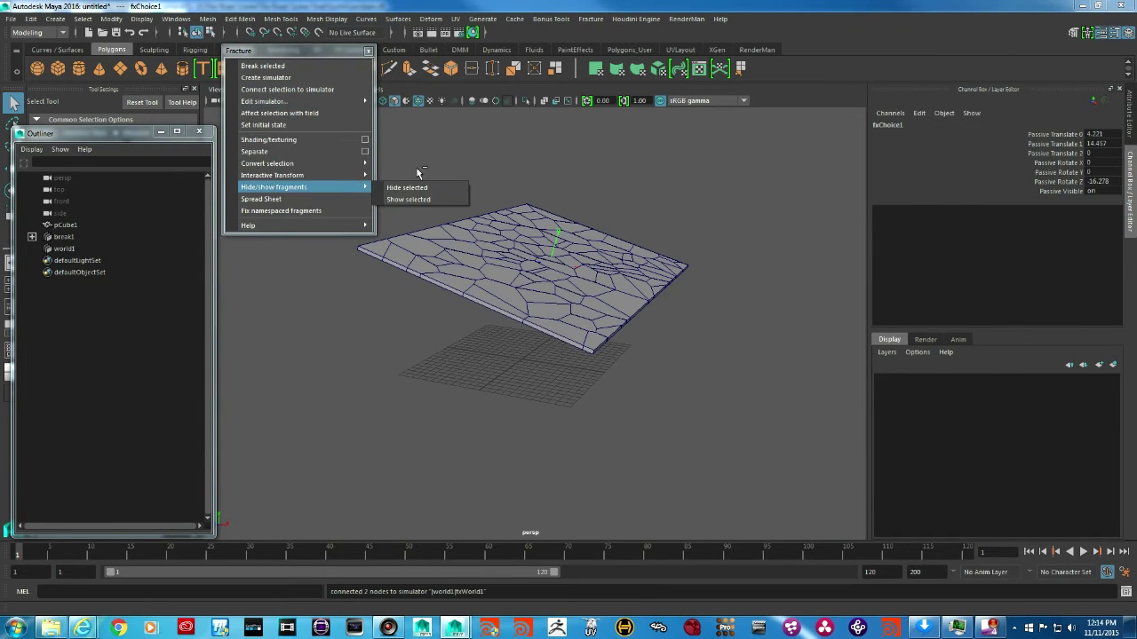
left_click_drag(653, 45, 743, 79)
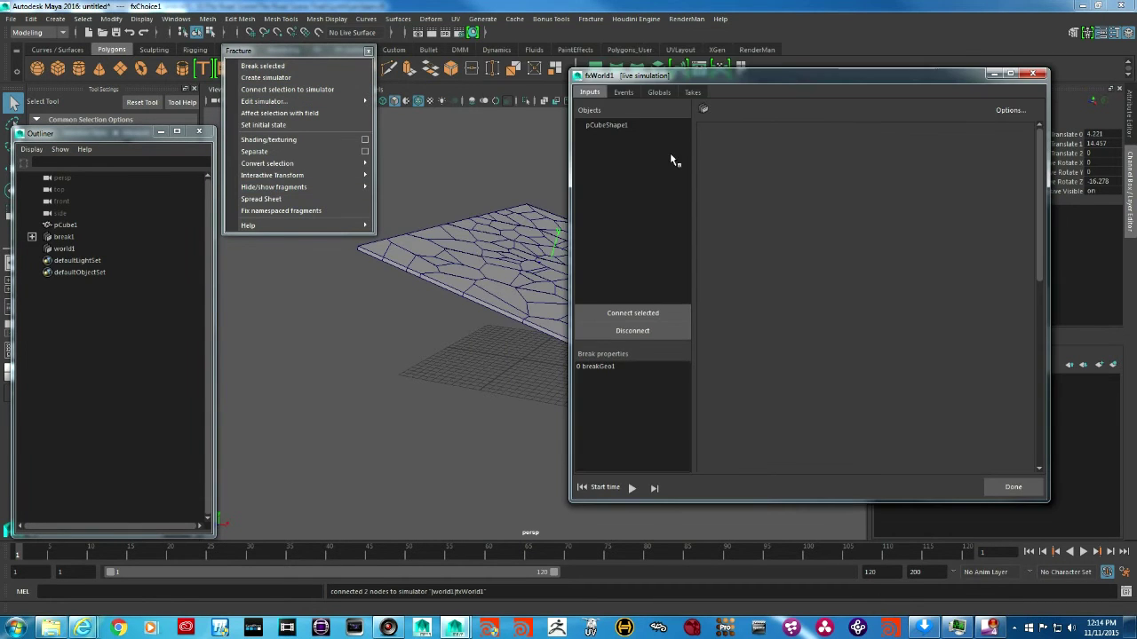
left_click(612, 126)
left_click_drag(779, 77, 804, 82)
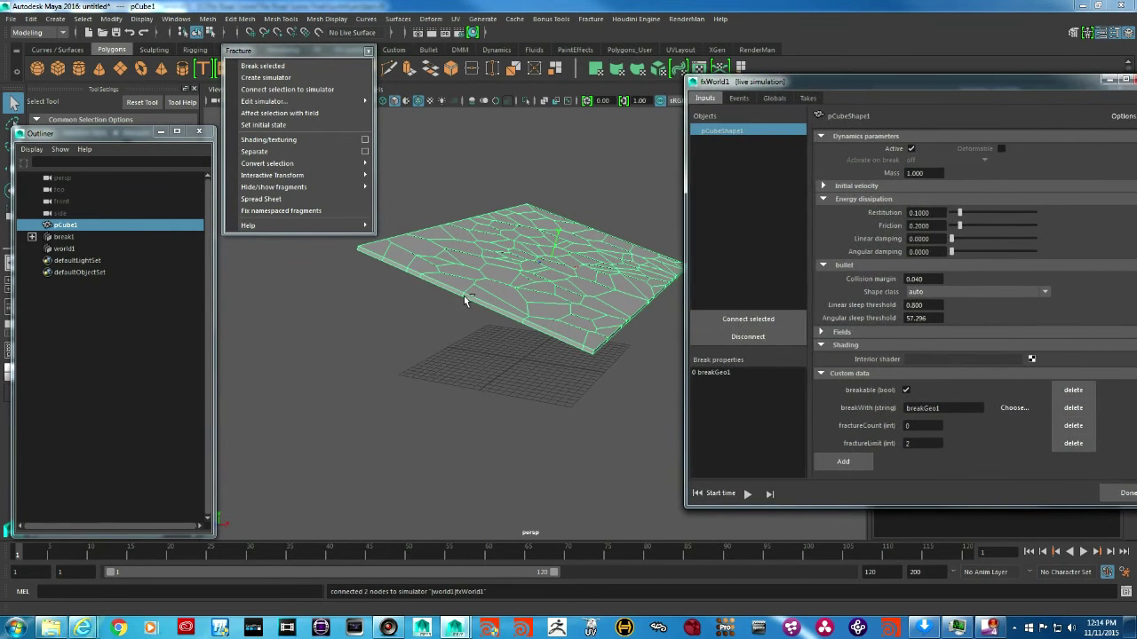
Change the Fragments type of the breakGeo1 break properties to splinter.
left_click(707, 374)
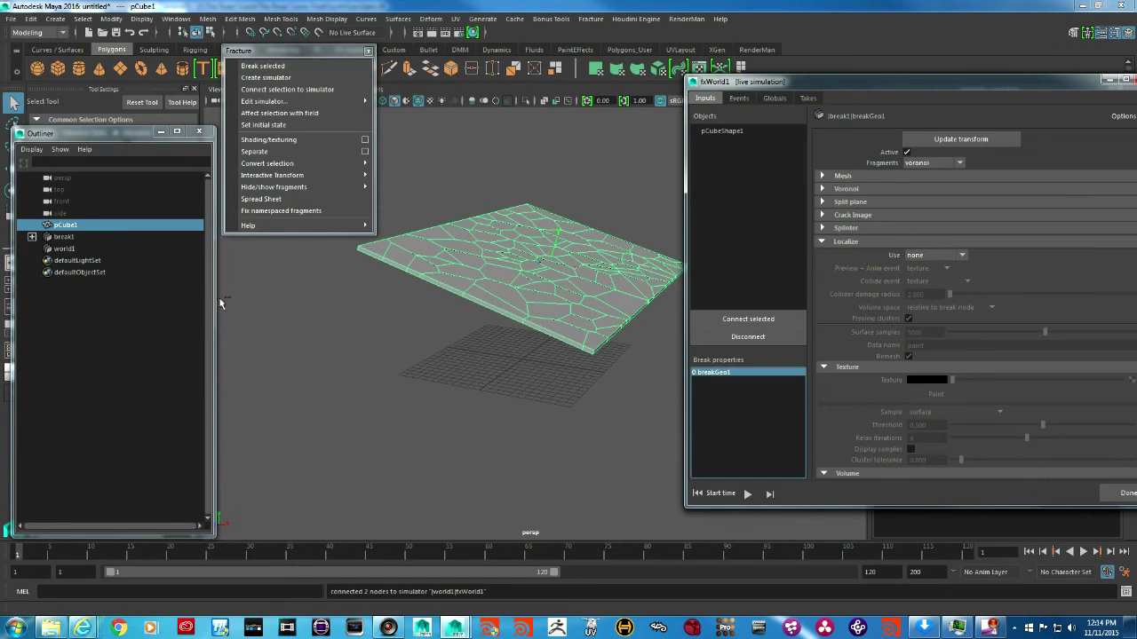
left_click(68, 239)
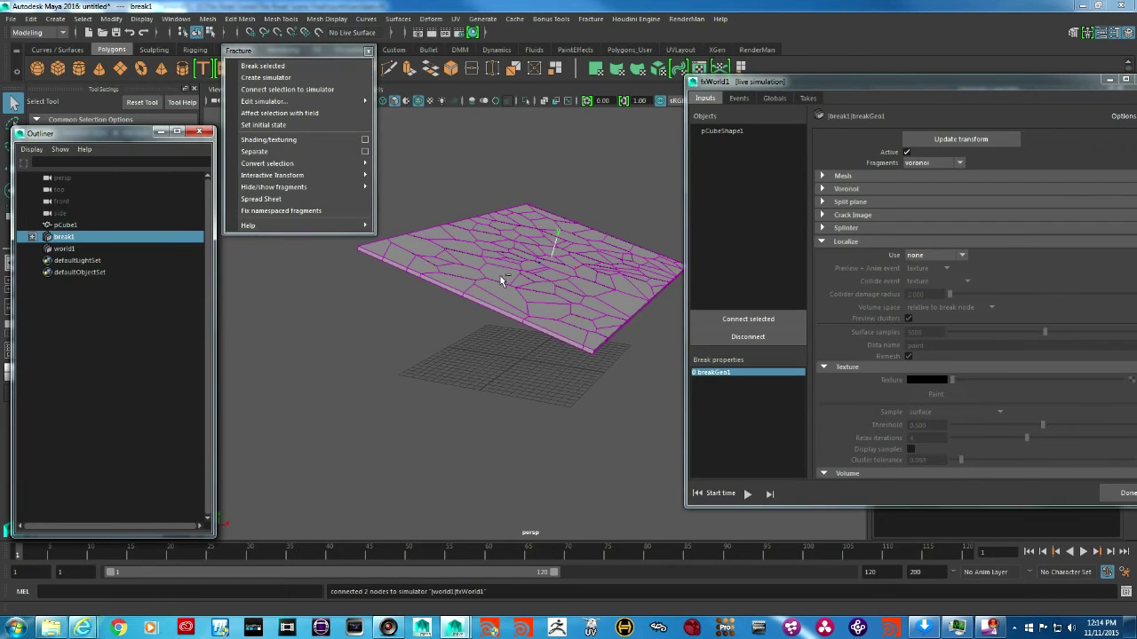
left_click(64, 224)
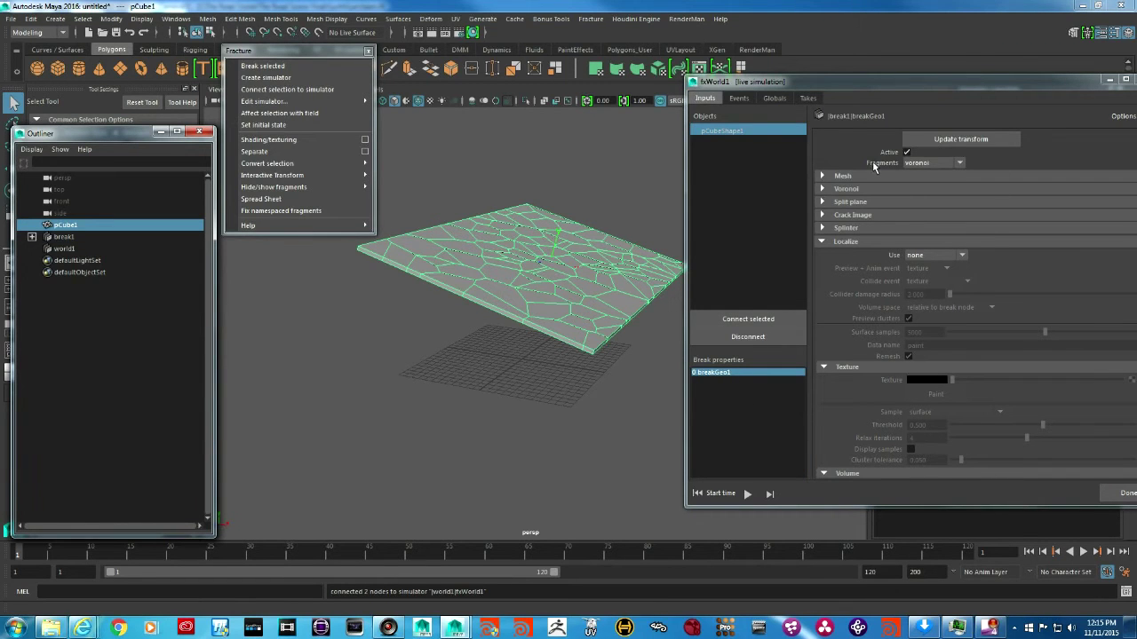
left_click(943, 164)
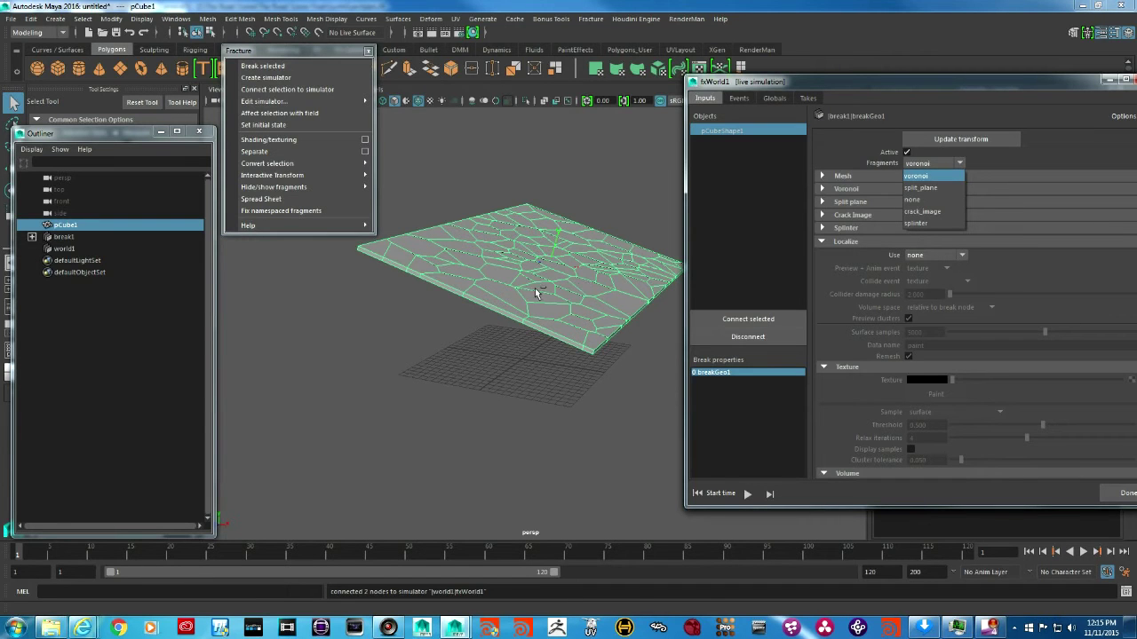
left_click(916, 224)
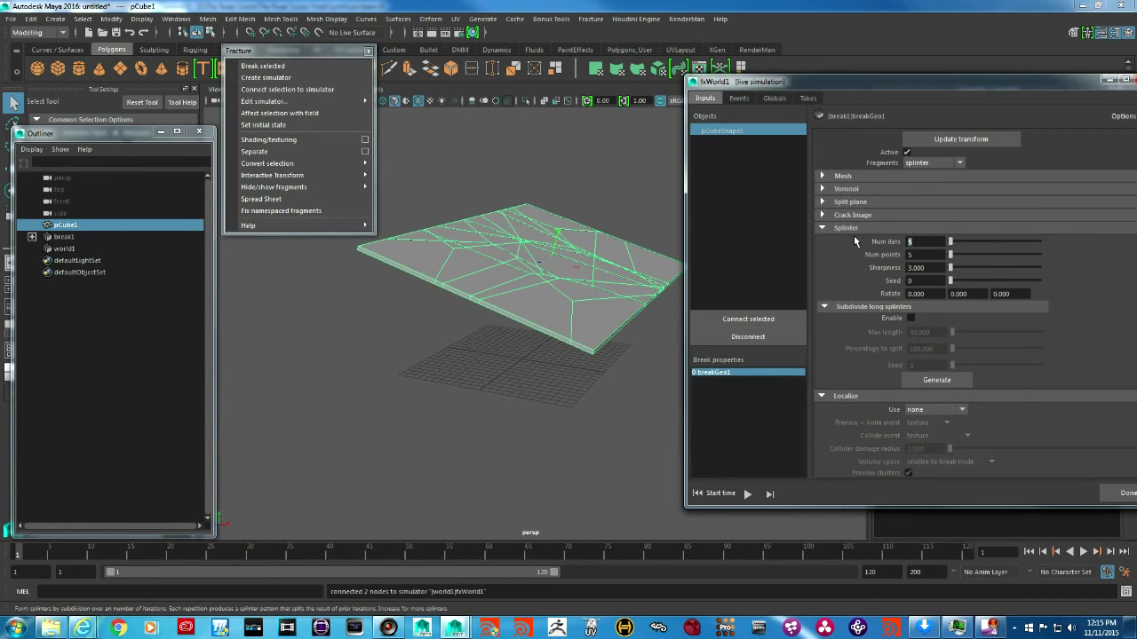
Set the splinter Num iters and Num points to 7 and return the simulation to its start time.
type("7")
key("Tab")
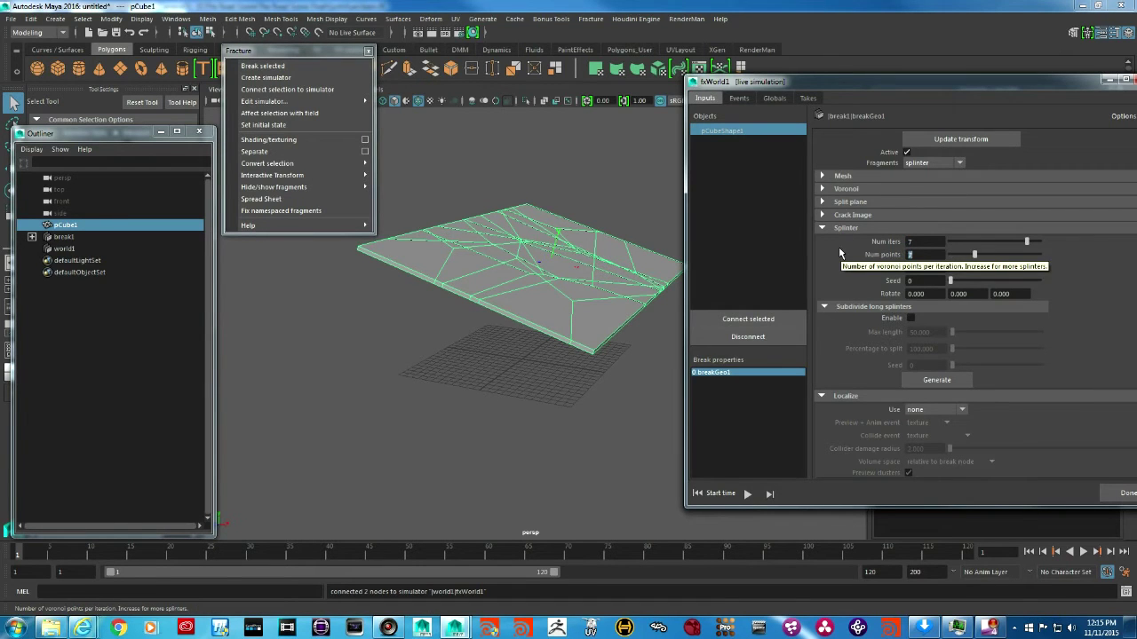
left_click(708, 497)
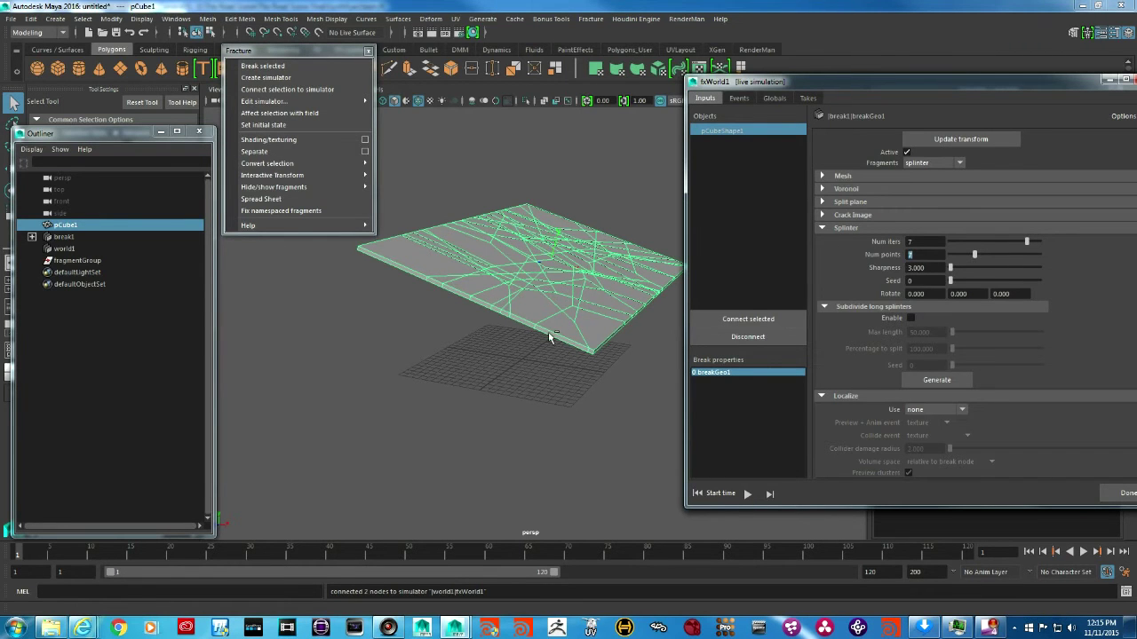
left_click_drag(600, 282, 523, 280, "alt")
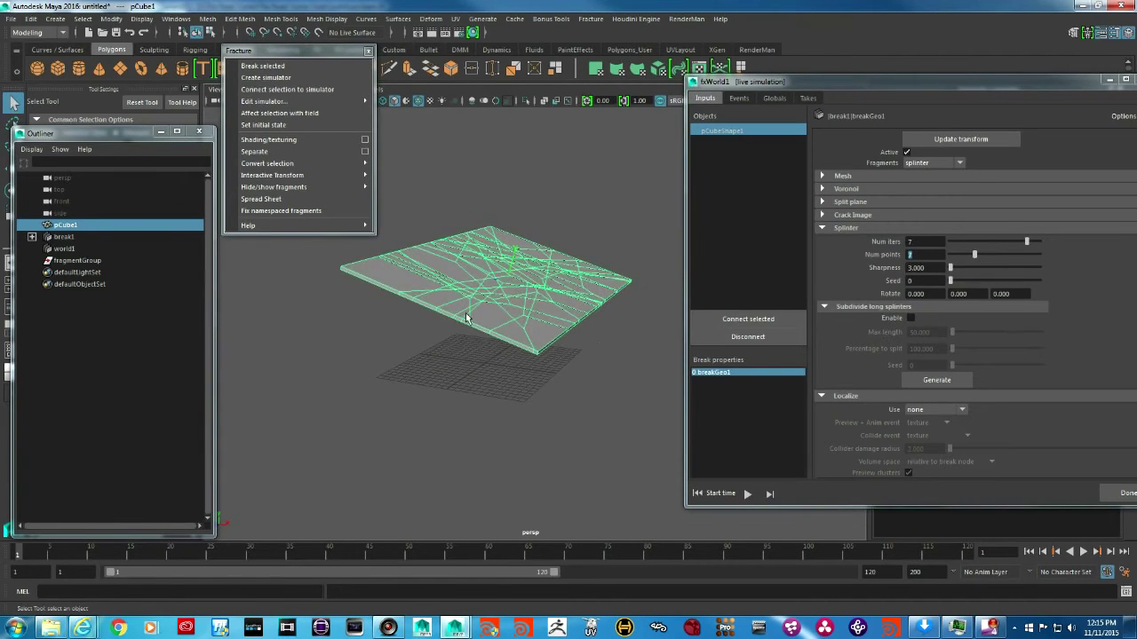
Delete the collide[0] break once event from the simulator's events.
left_click(739, 98)
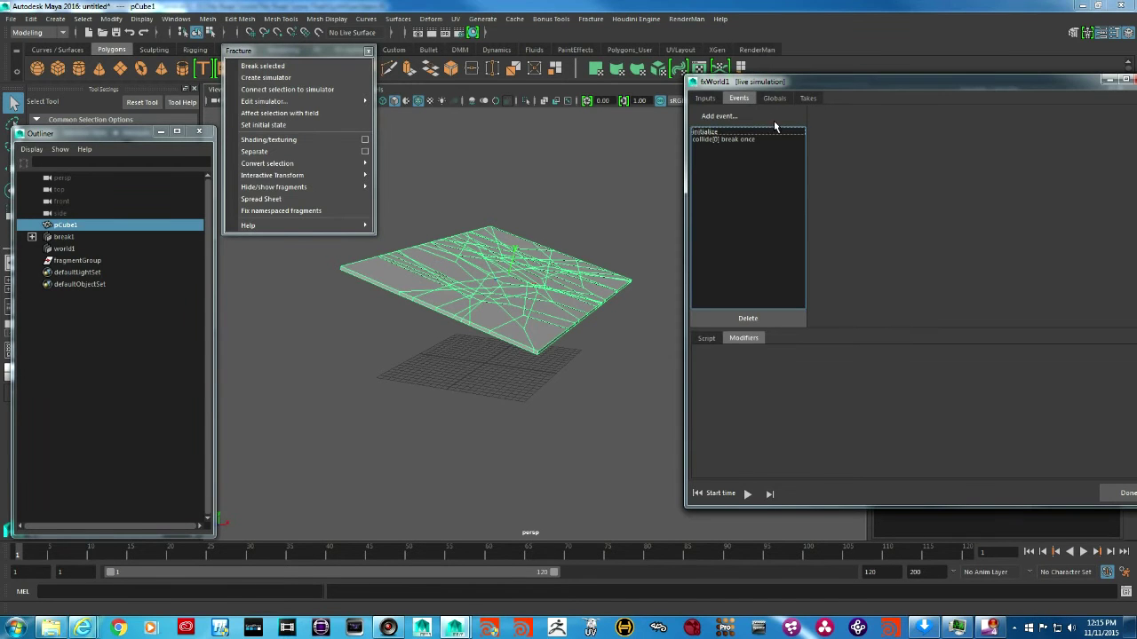
left_click(755, 139)
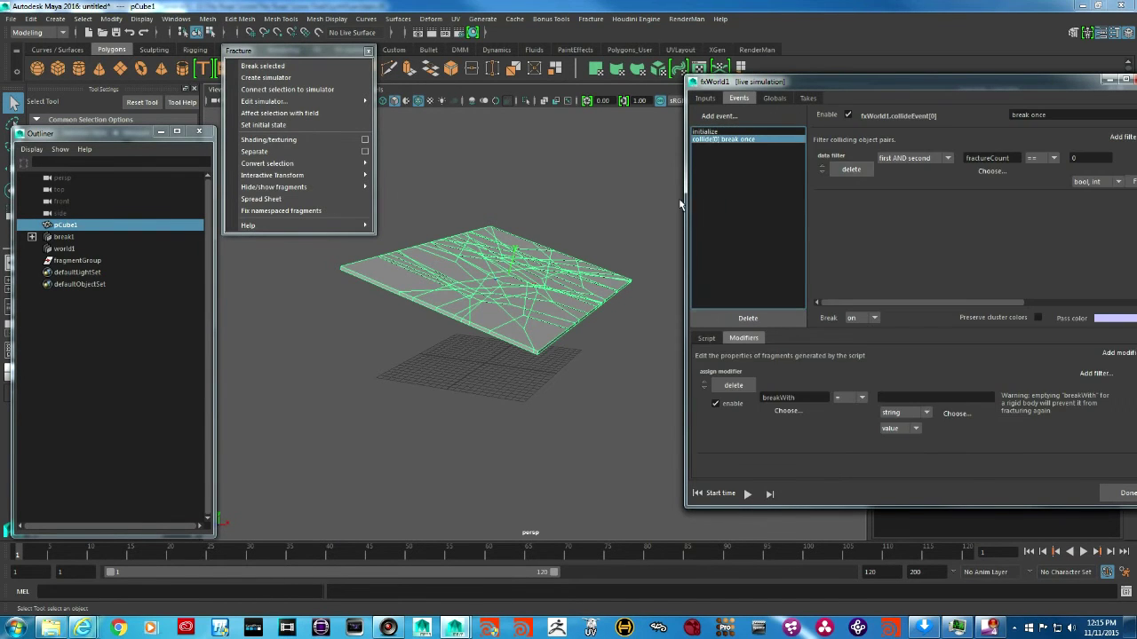
left_click(748, 318)
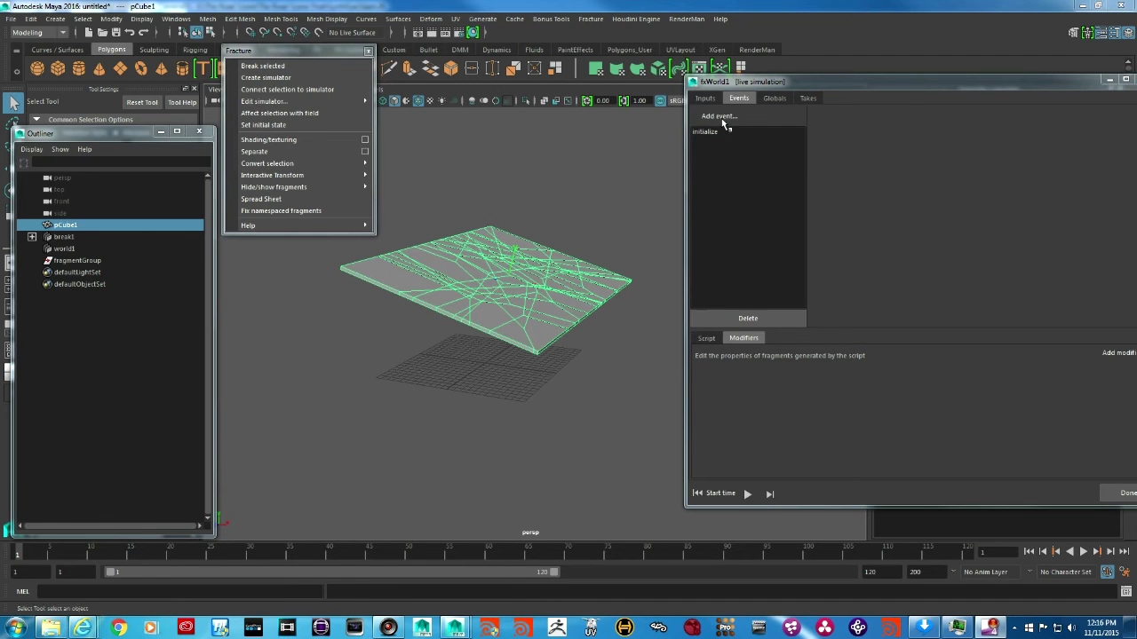
Add an animated bomb event to the simulator and remove its object filter and push modifier.
mouse_move(1136, 160)
left_mouse_down()
mouse_move(1085, 160)
mouse_move(1126, 160)
left_mouse_up()
left_click(705, 99)
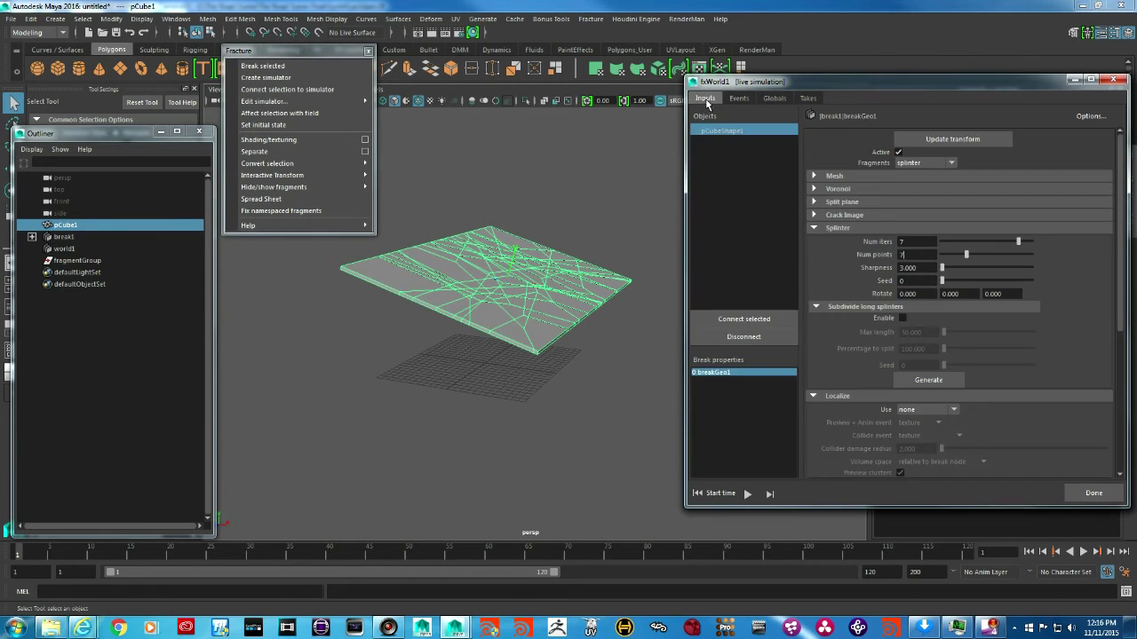
left_click(737, 99)
left_click(718, 116)
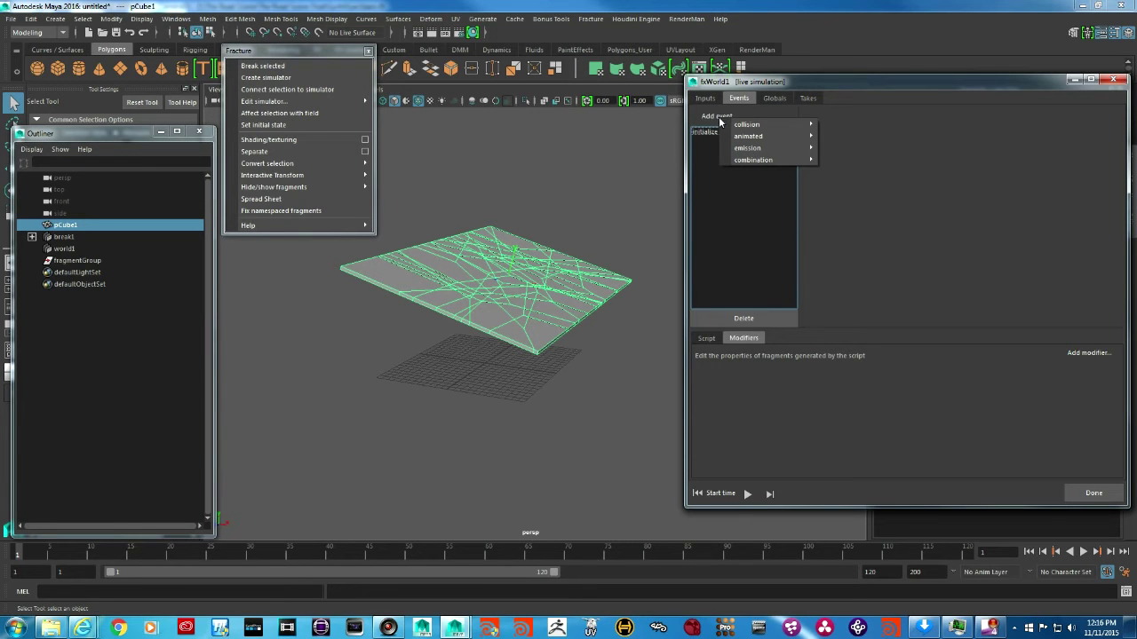
mouse_move(766, 140)
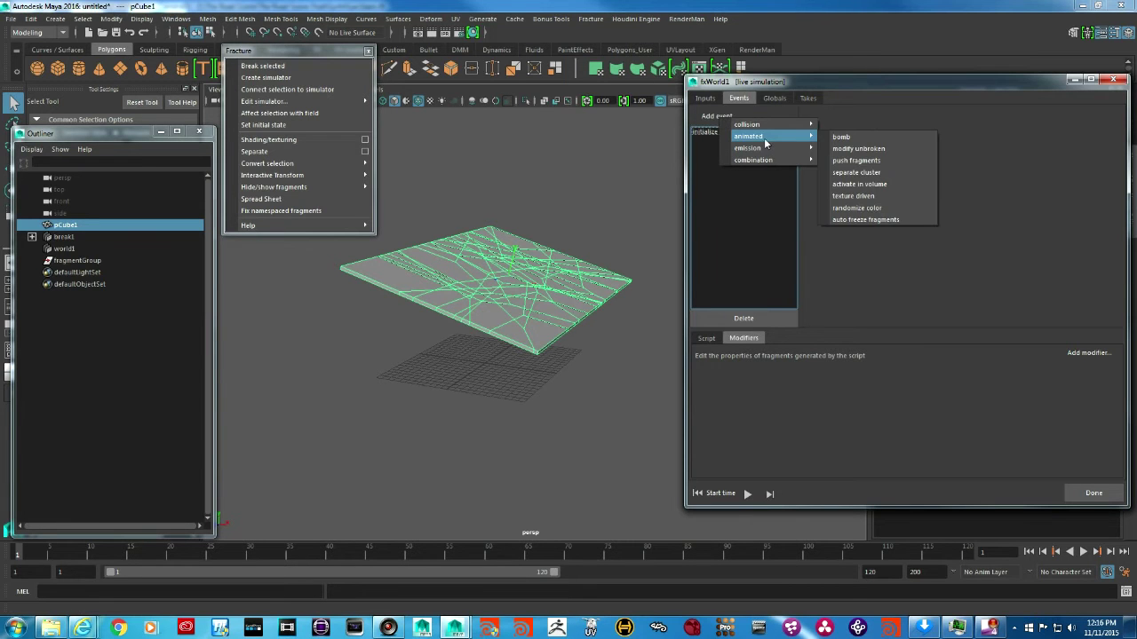
left_click(841, 138)
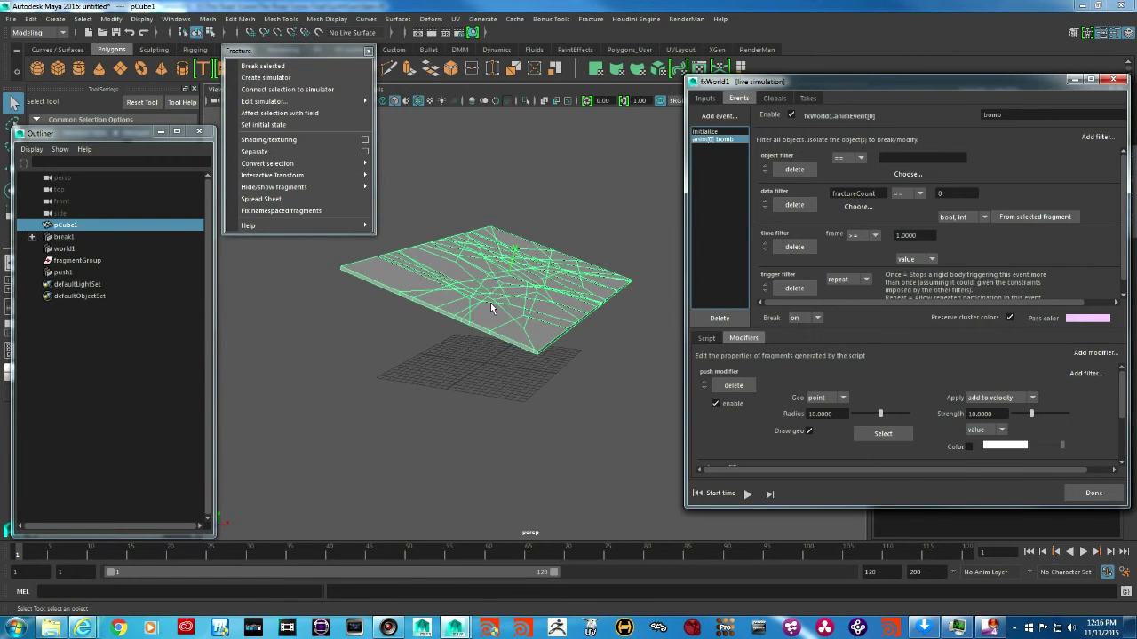
left_click(802, 170)
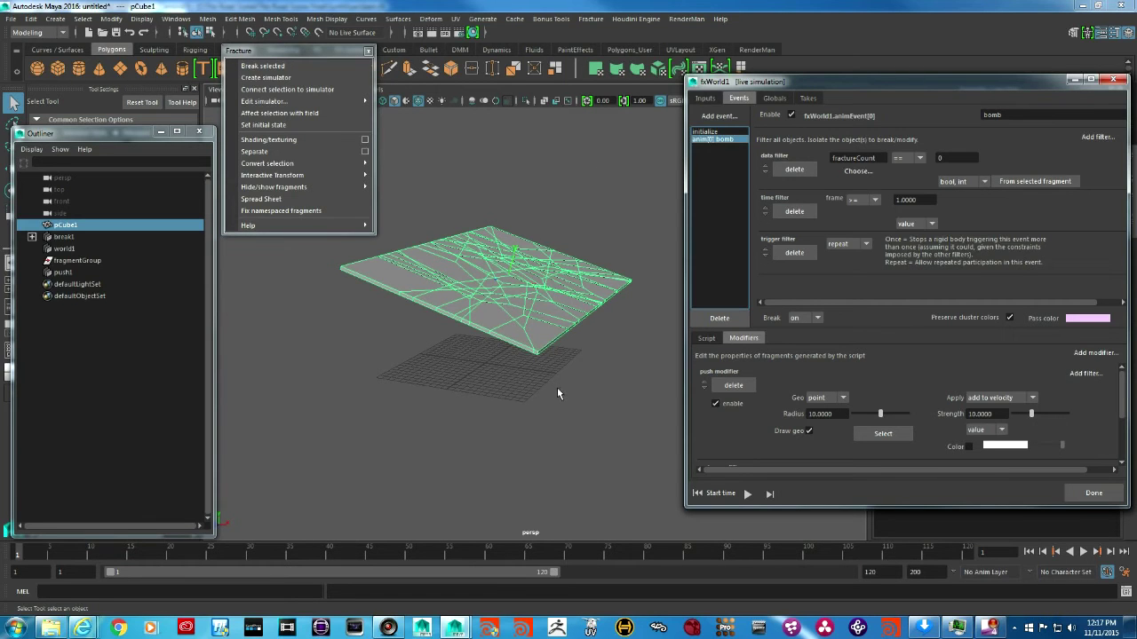
left_click(733, 384)
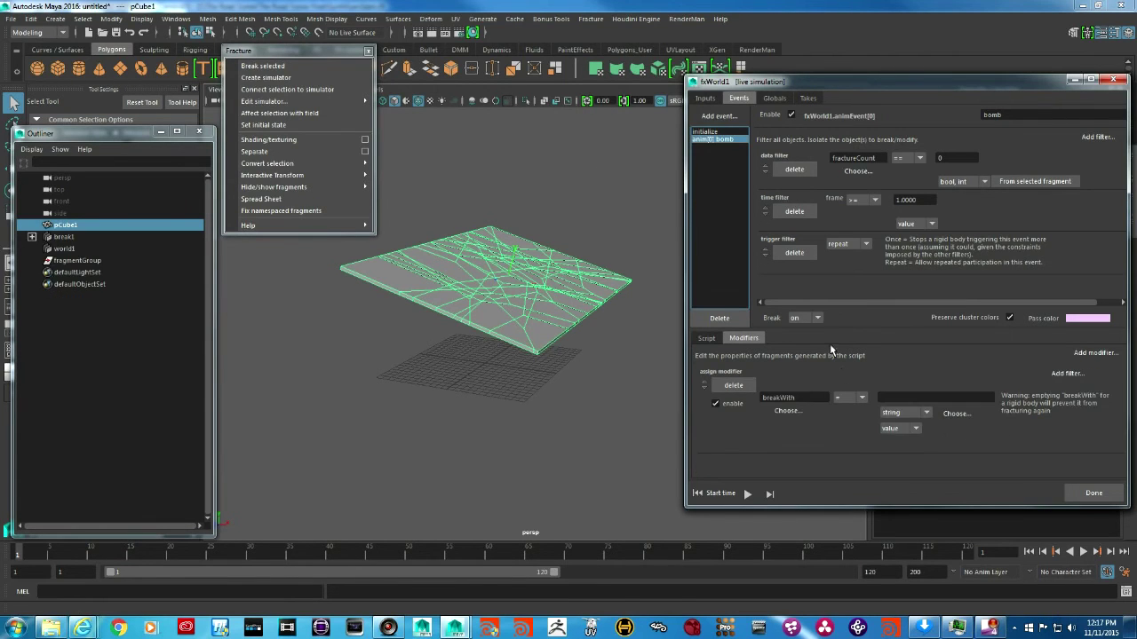
Add an animated activate in volume event to the simulator.
left_click(719, 119)
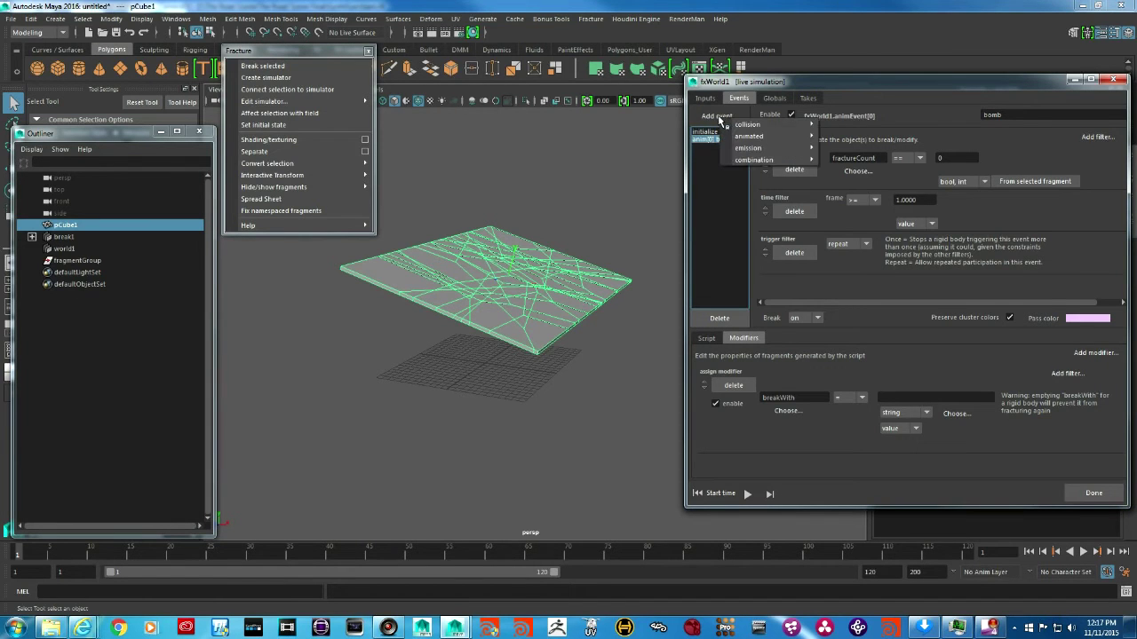
mouse_move(732, 126)
mouse_move(762, 141)
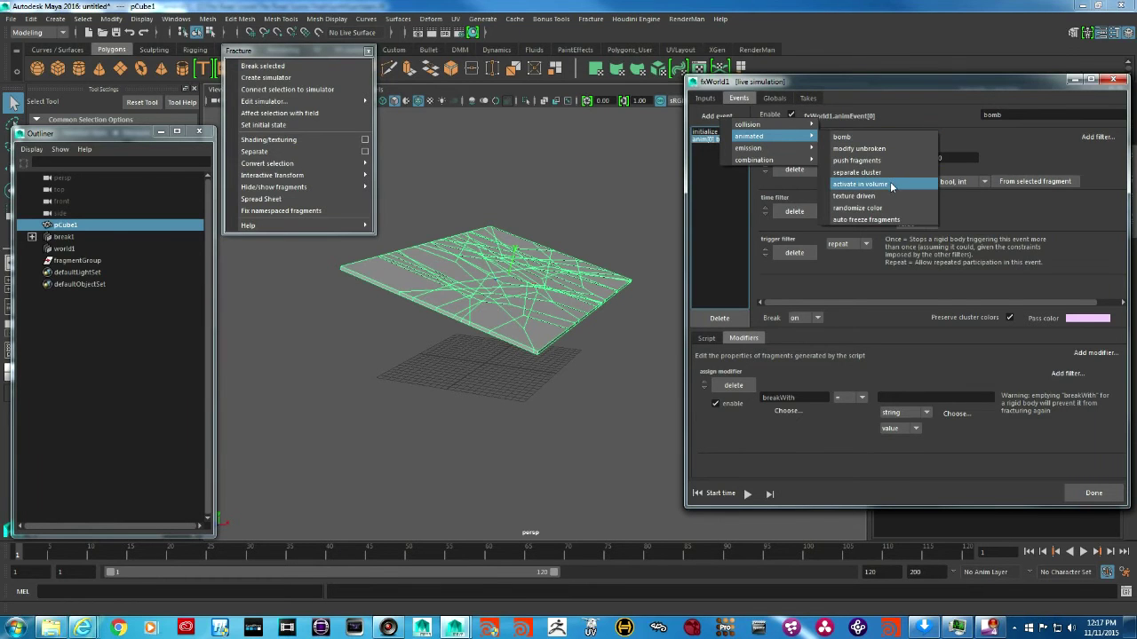
left_click(860, 184)
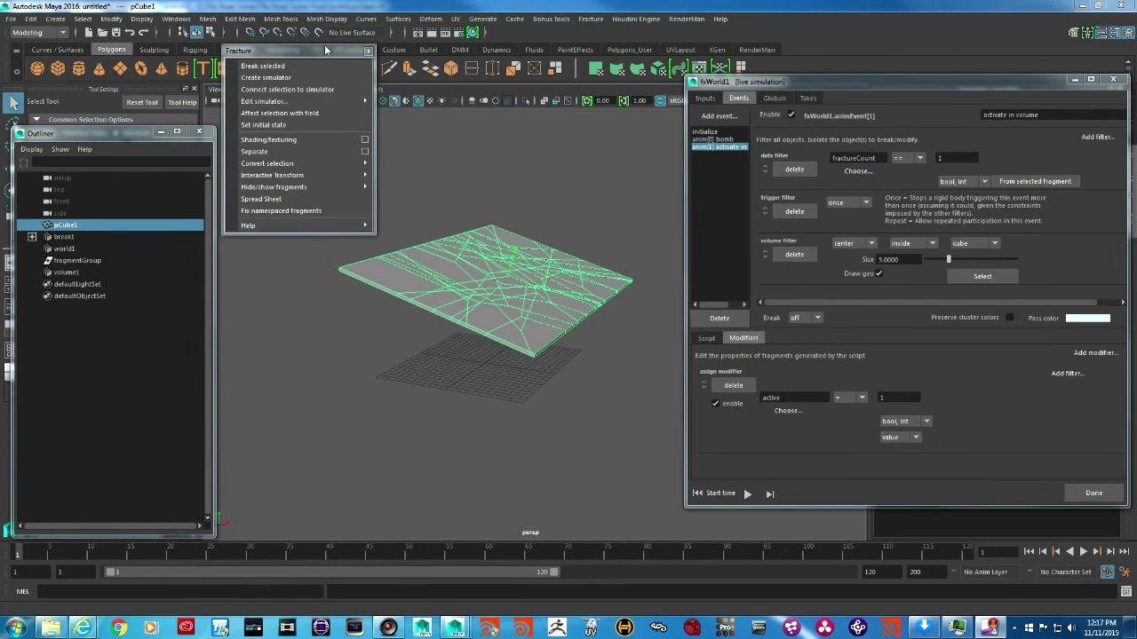
Switch the viewport renderer to Legacy Default Viewport and select the volume1 cube below the slab.
left_click_drag(318, 59, 129, 344)
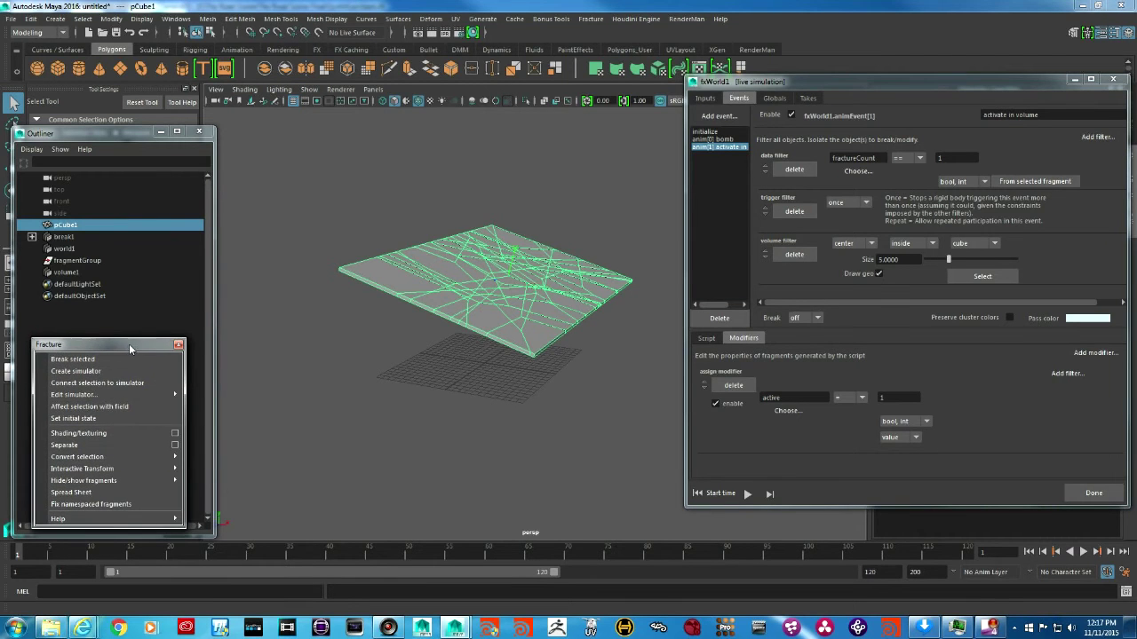
left_click(342, 91)
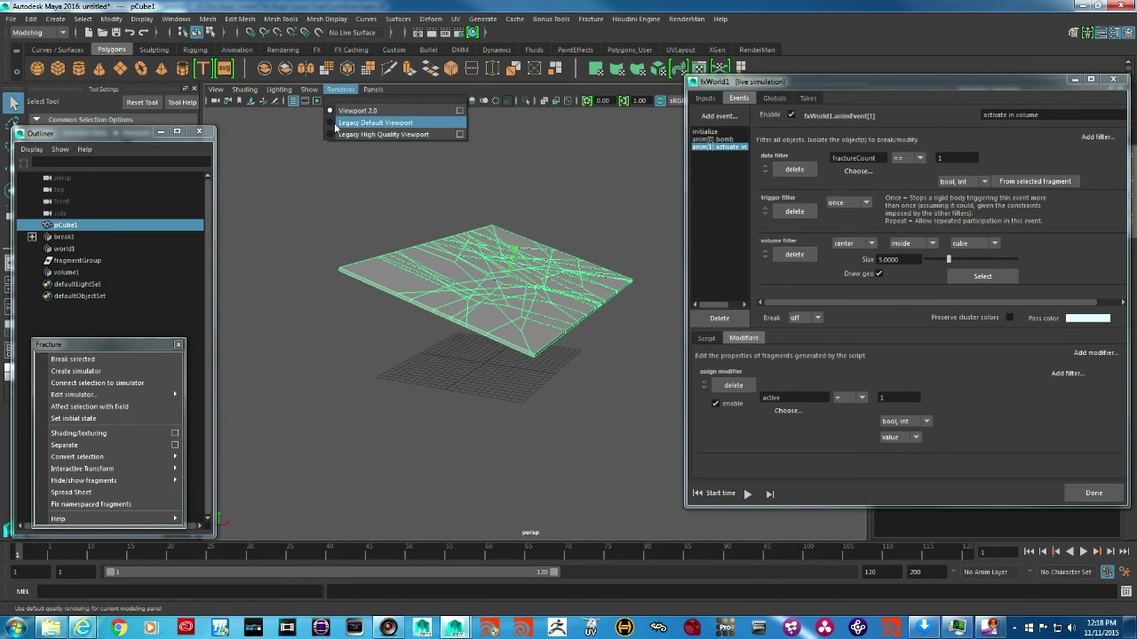
left_click(373, 123)
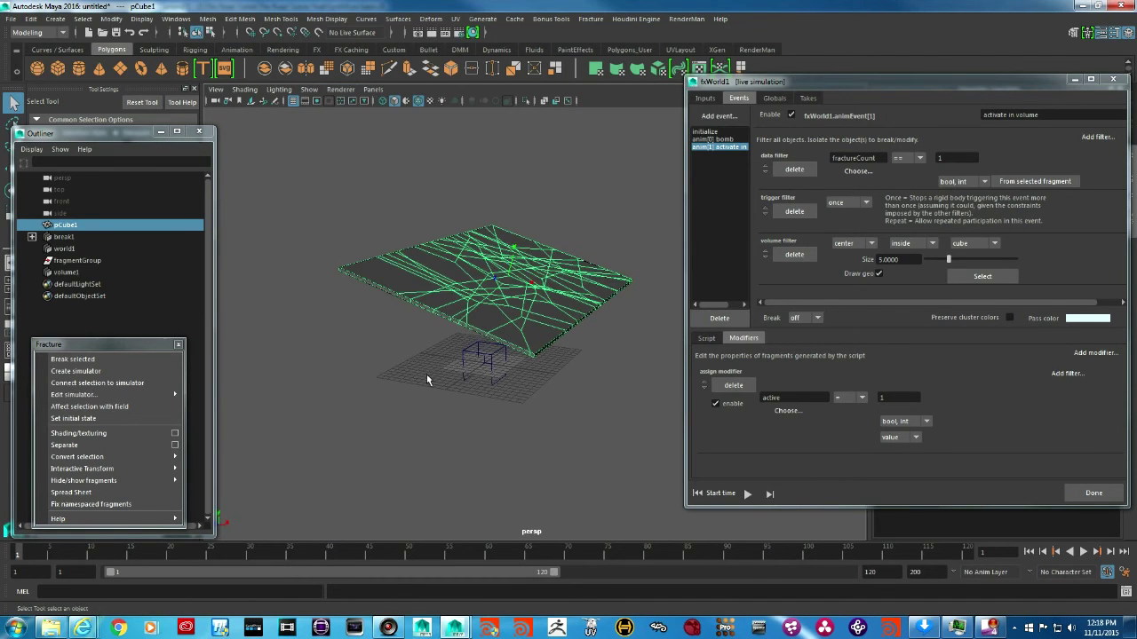
left_click(458, 387)
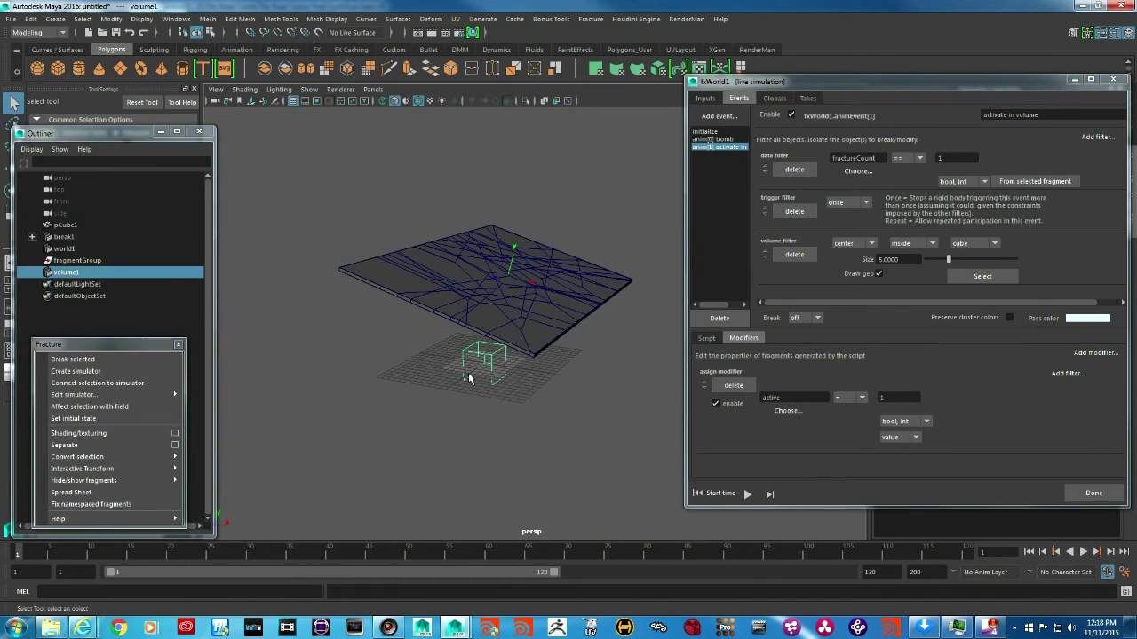
Compare the volume's display by switching the renderer to Viewport 2.0 and back to Legacy Default Viewport.
left_click(340, 88)
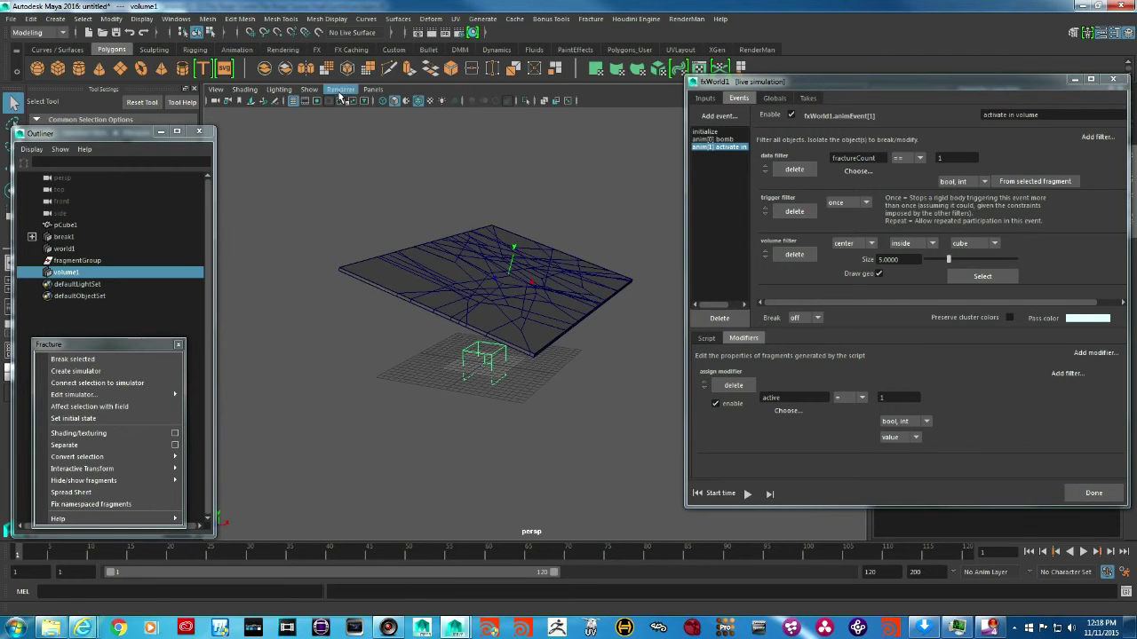
left_click(355, 110)
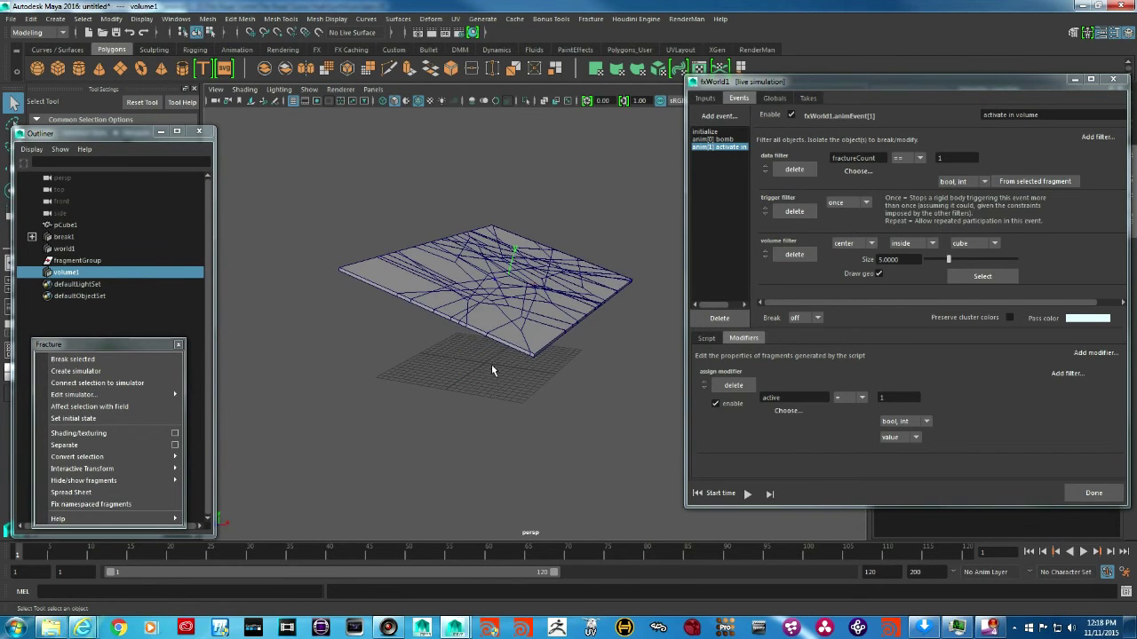
left_click(340, 89)
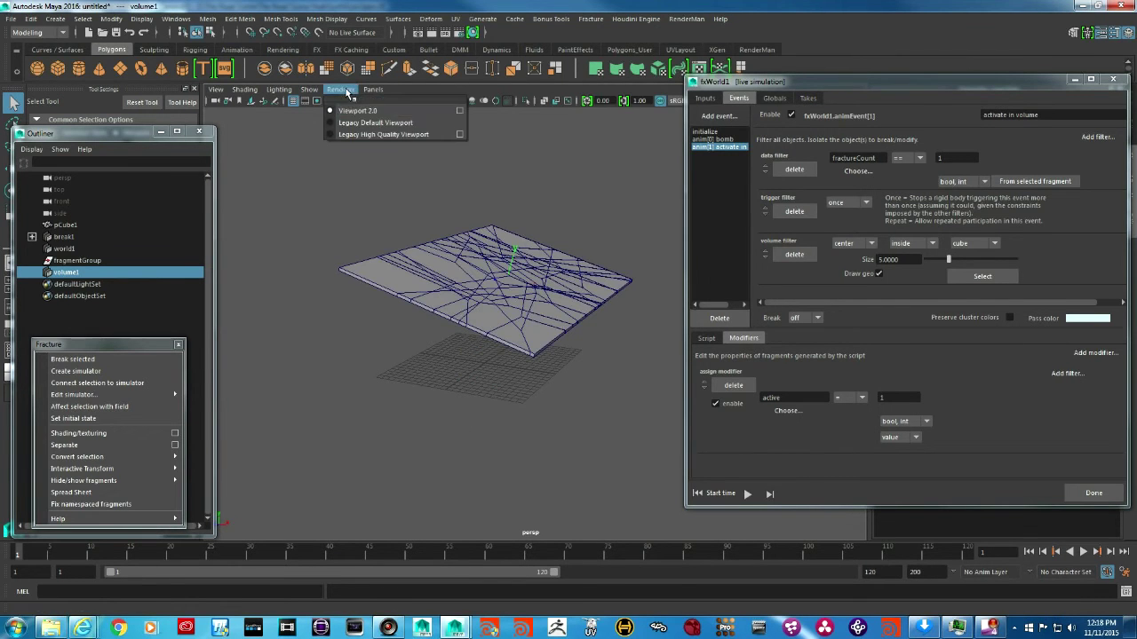
left_click(374, 123)
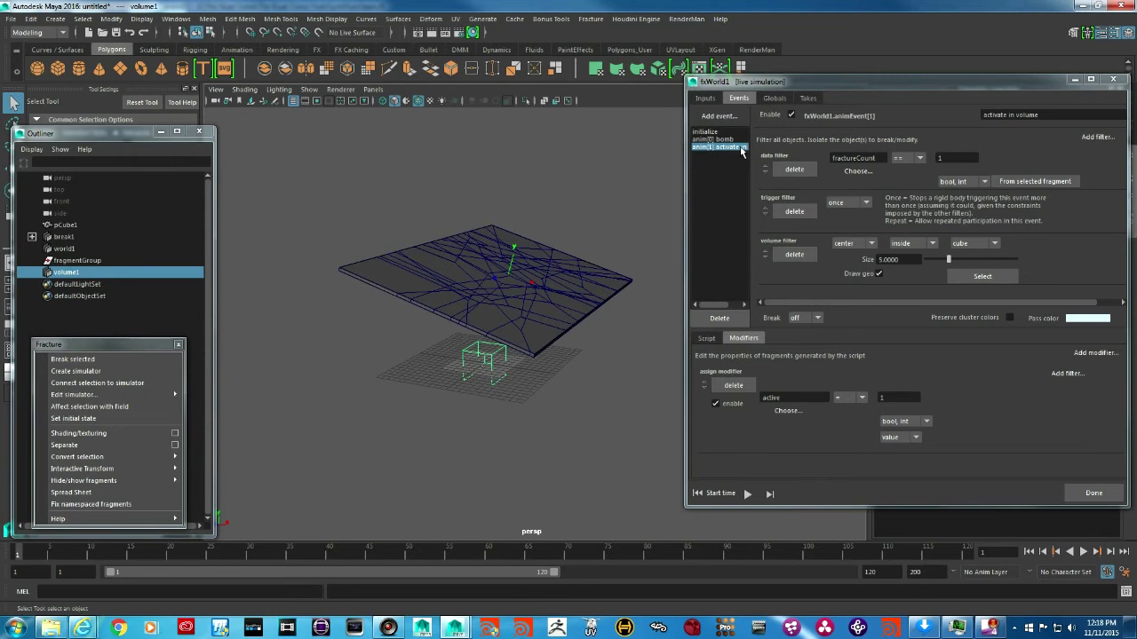
Move the volume1 cube straight up about 22.1 units to just beneath the middle of the tilted slab.
left_click_drag(450, 410, 507, 403, "alt")
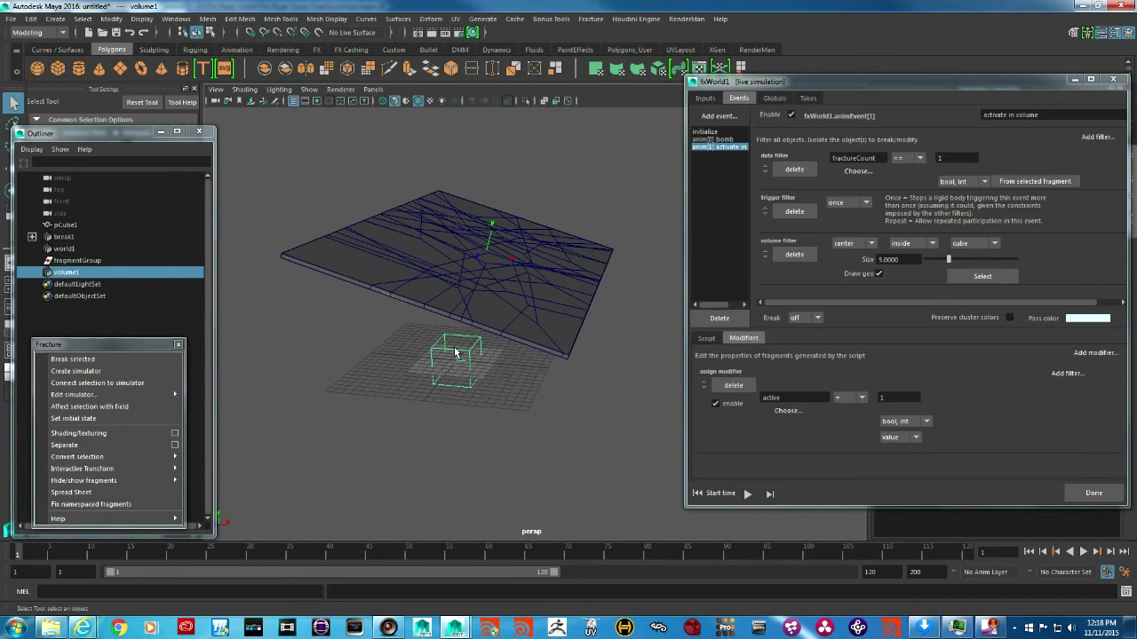
key("w")
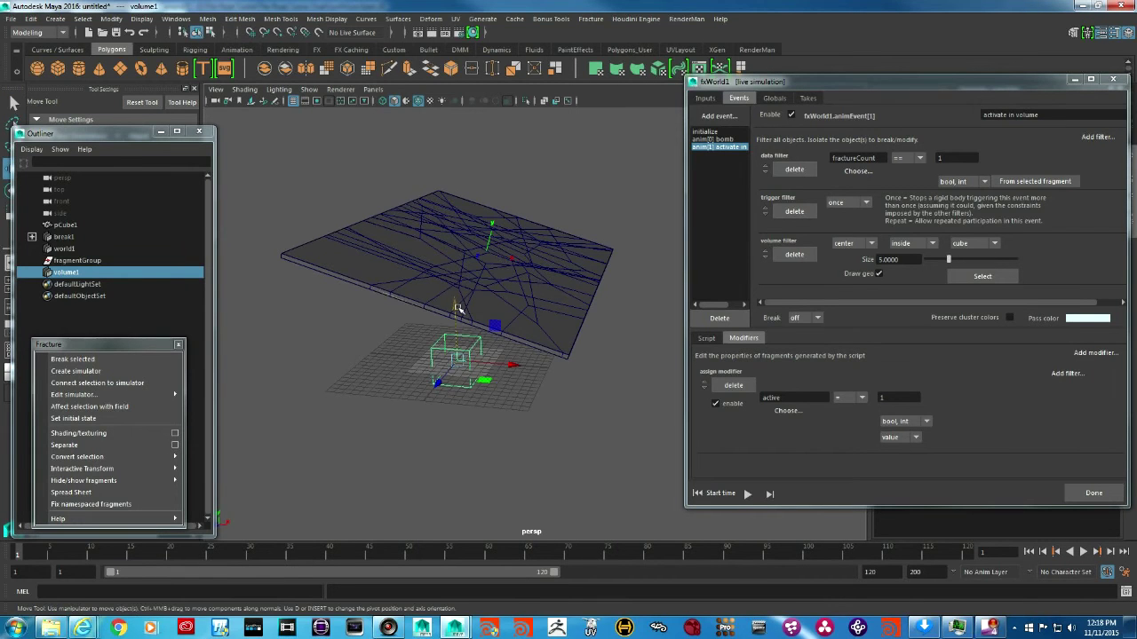
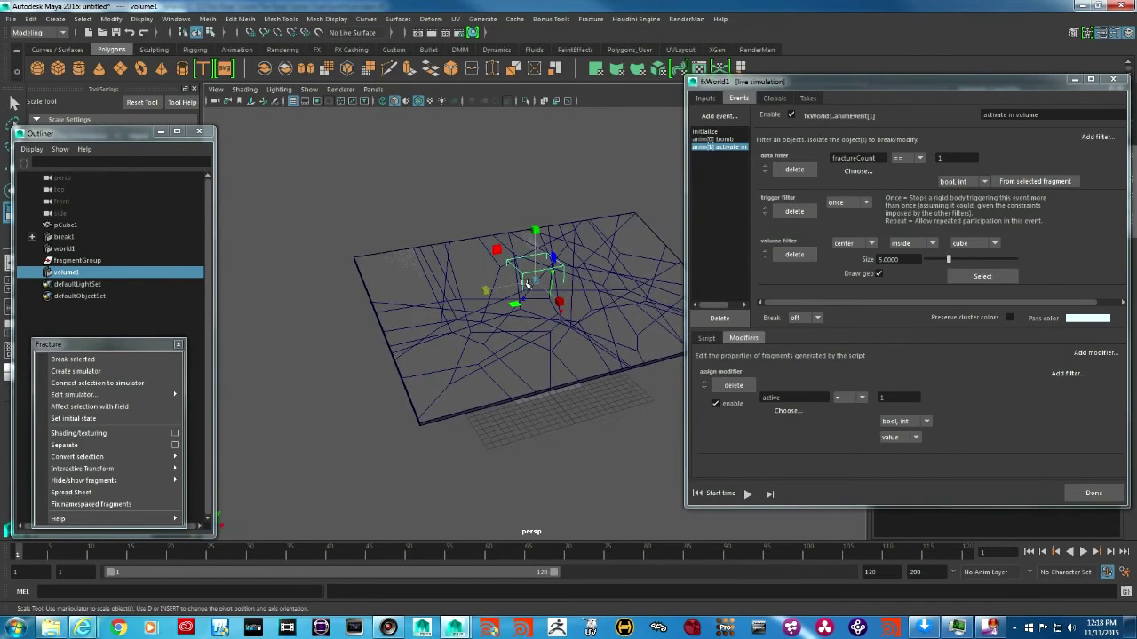
key("w")
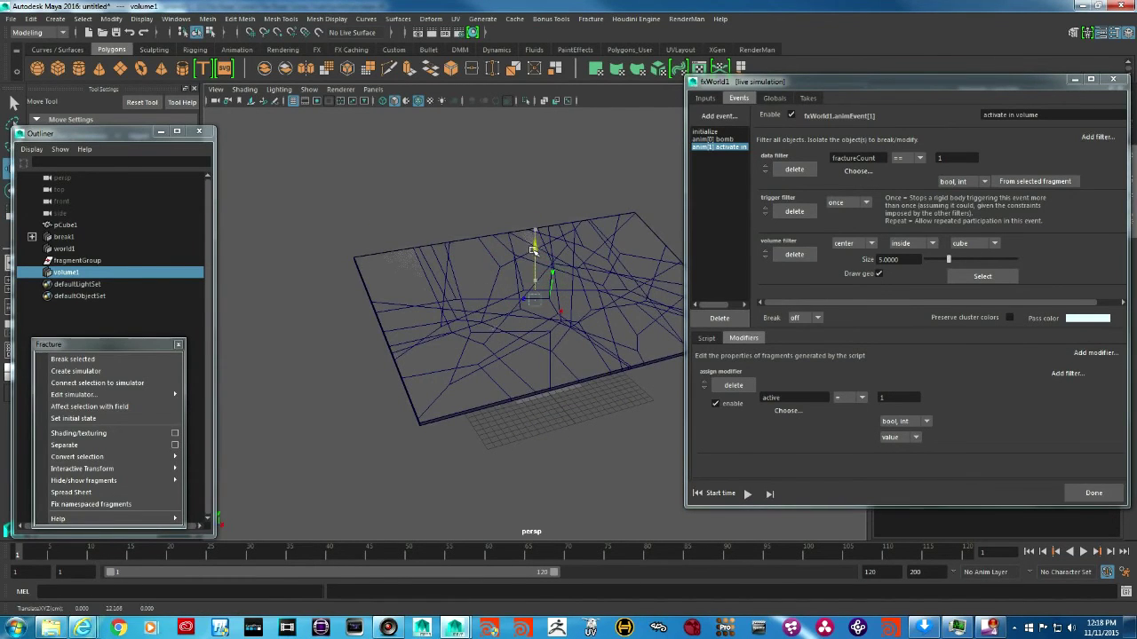
Set the end frame of the playback range to 500.
double_click(888, 573)
type("50")
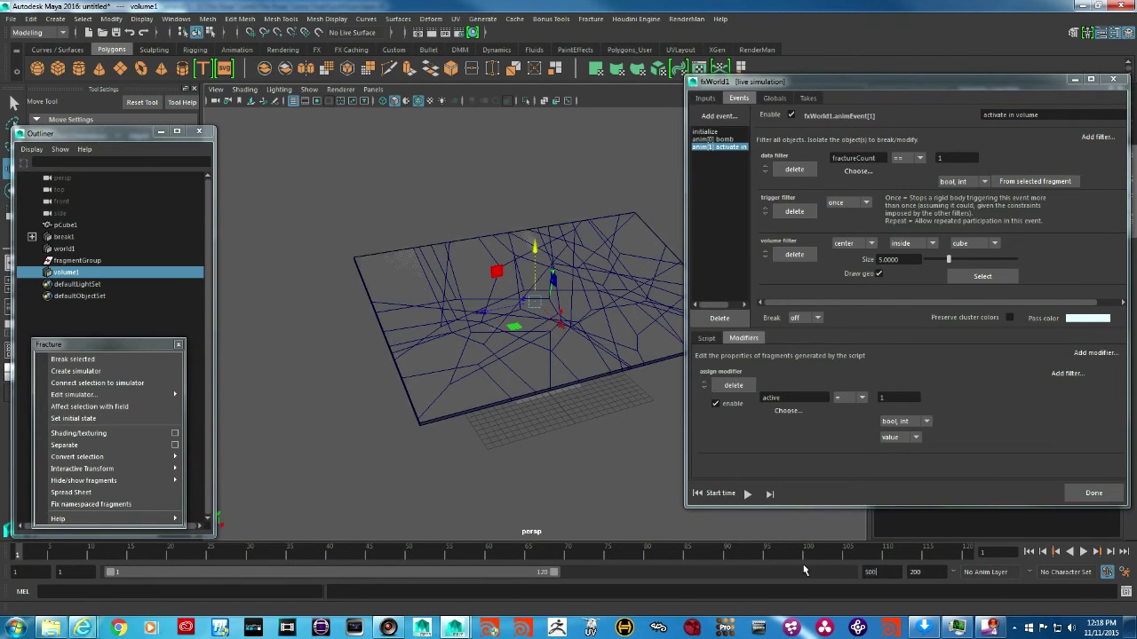
type("0")
key("Return")
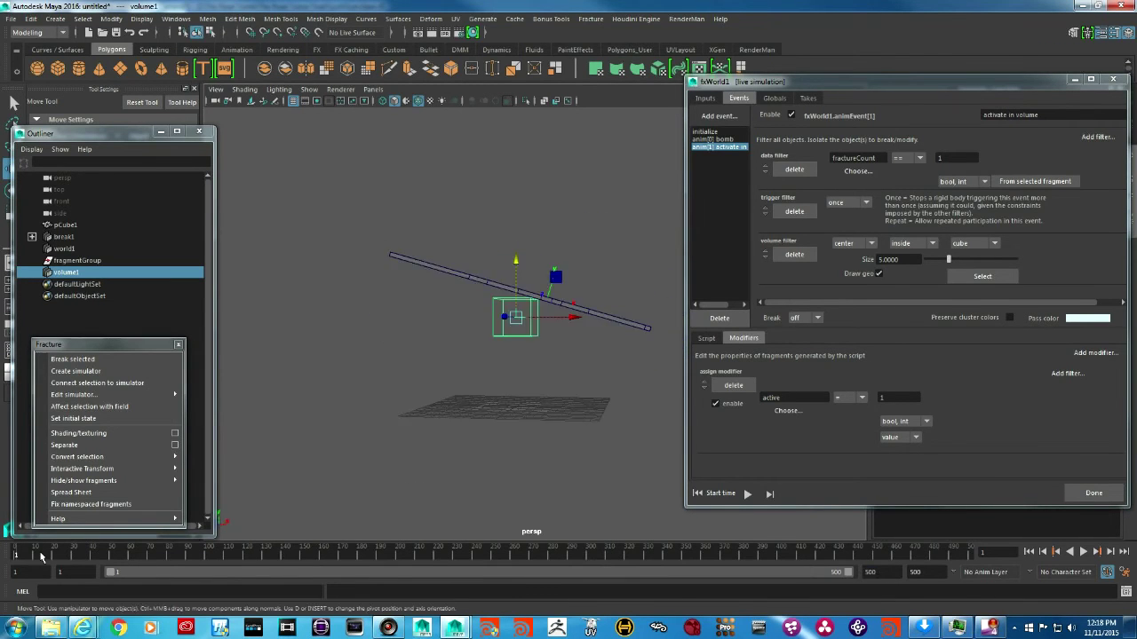
Select the slab and turn off the Active option in the breakGeo1 break properties.
left_click(448, 274)
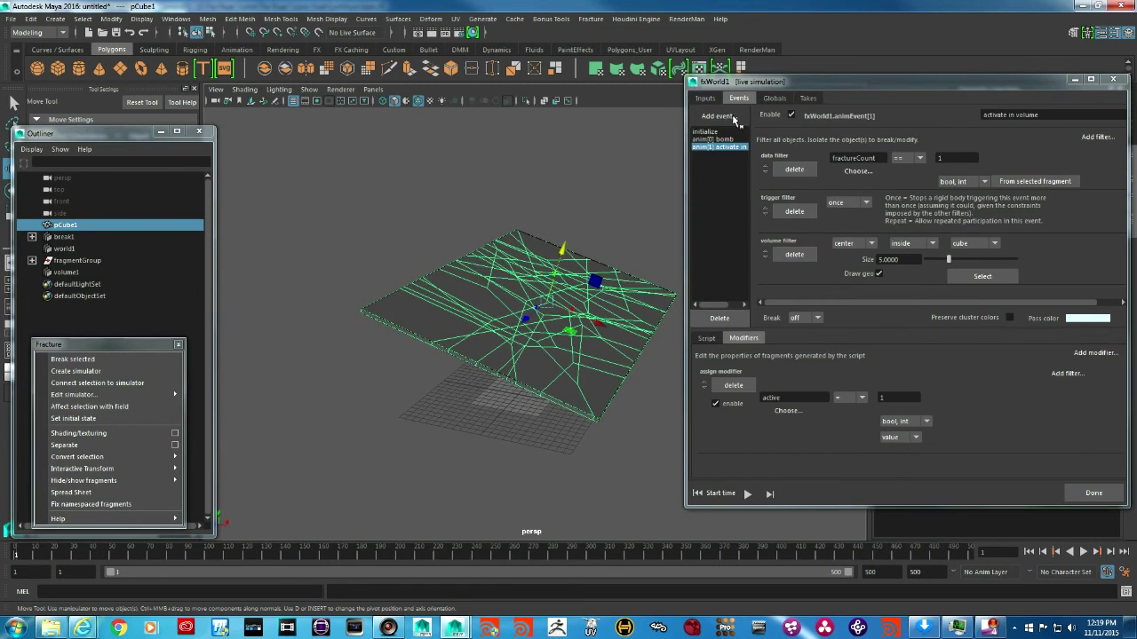
left_click(704, 99)
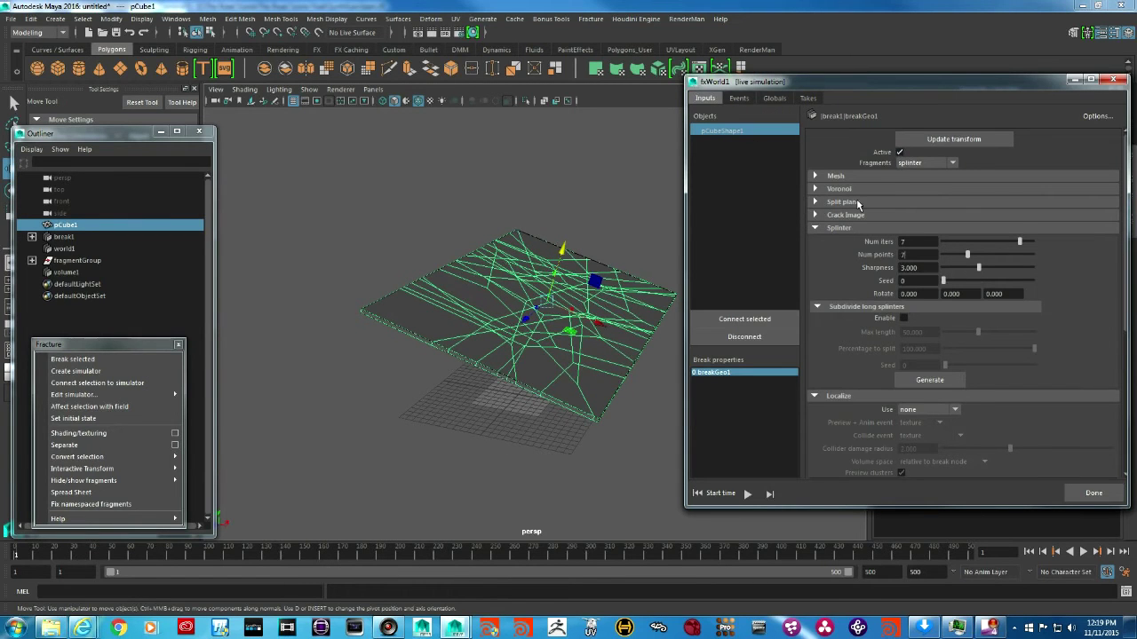
left_click(900, 153)
left_click_drag(525, 305, 546, 316, "alt")
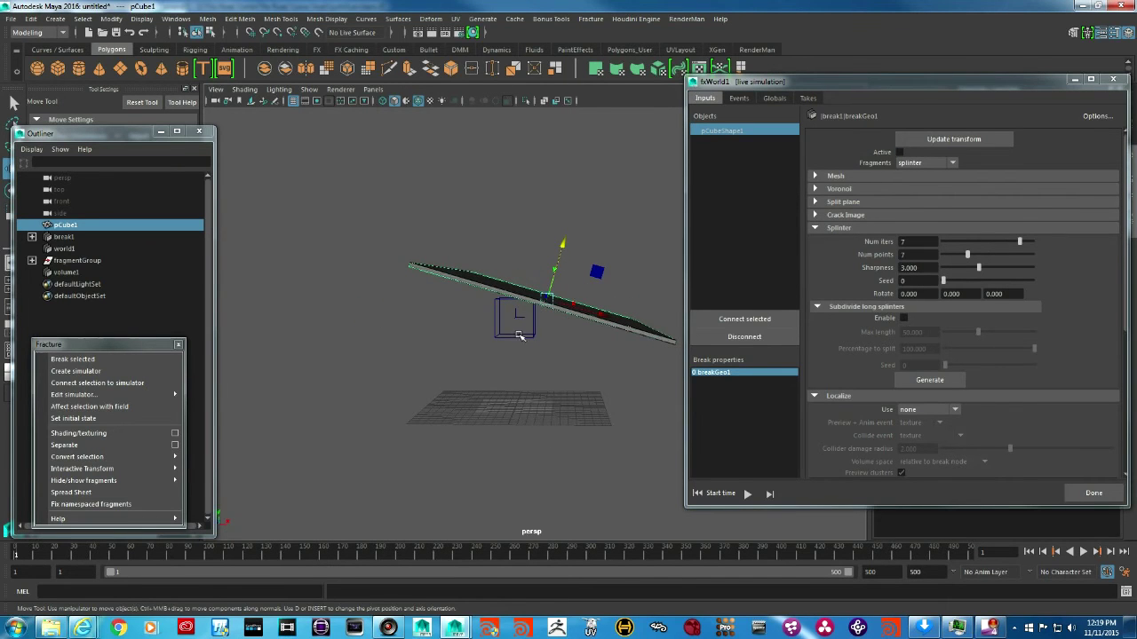
left_click_drag(565, 299, 535, 314, "alt")
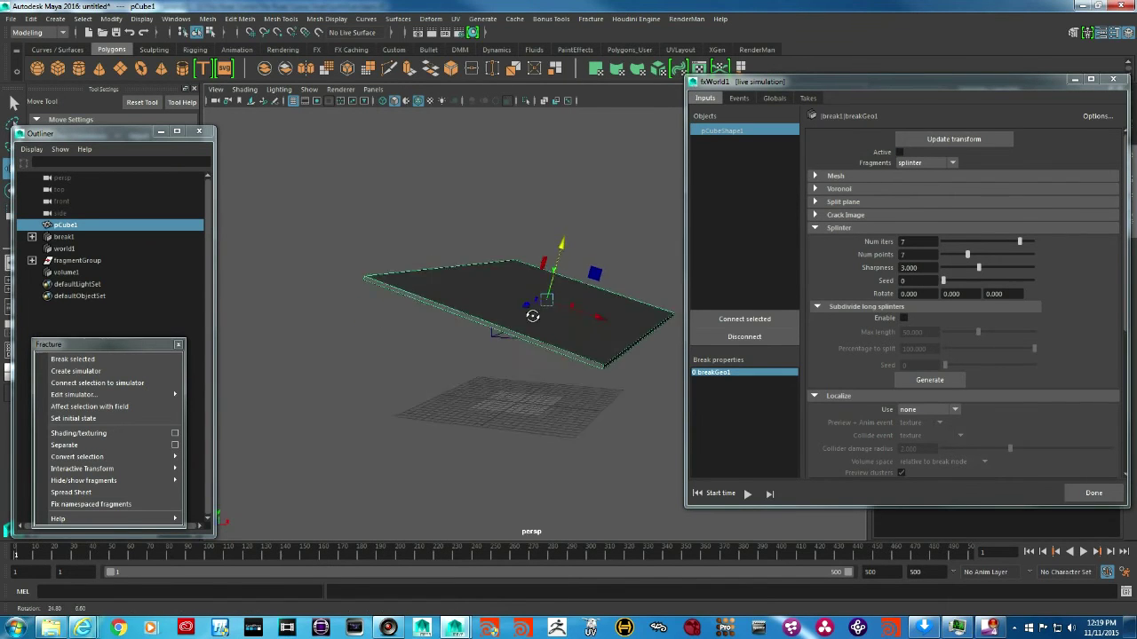
Play the simulation briefly with the bomb and activate in volume events, and rewind to the start.
left_click(739, 98)
left_click_drag(500, 198, 491, 221, "alt")
left_click(1084, 552)
left_click(1084, 551)
left_click(1029, 552)
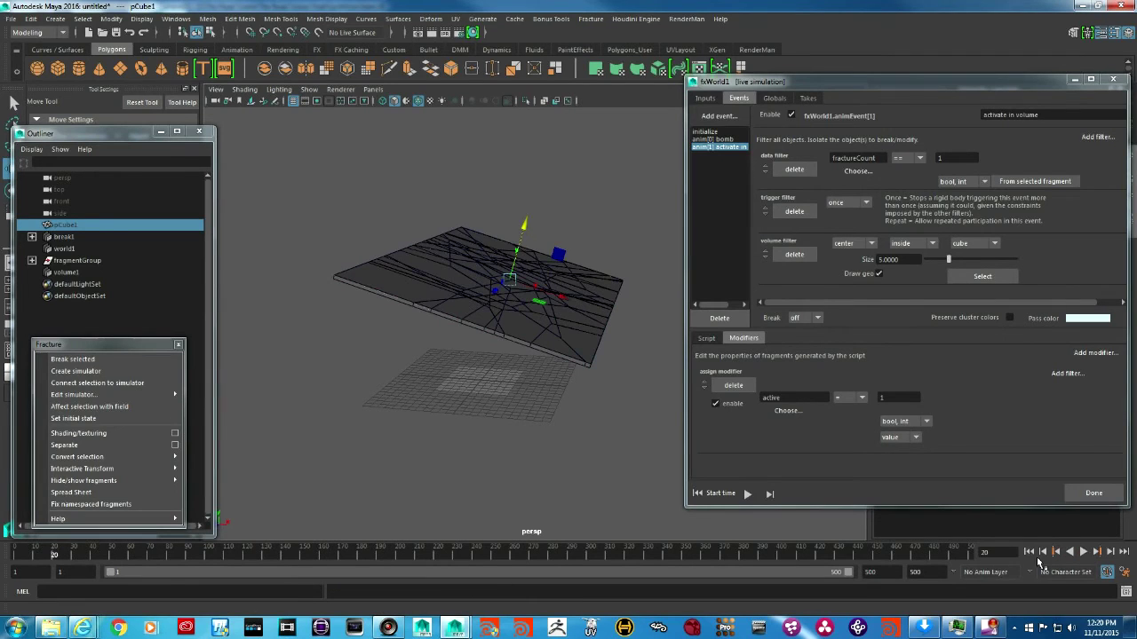
Turn on Active in the dynamics parameters of pCubeShape1 and play the simulation to test the collapse.
left_click(701, 97)
left_click(745, 132)
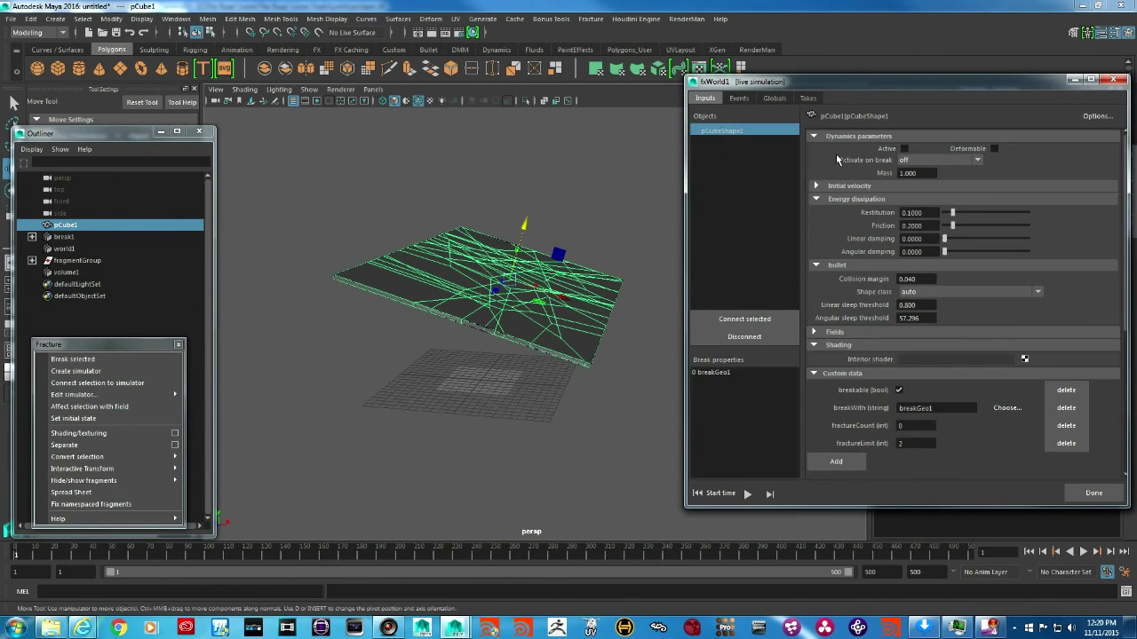
left_click(1085, 552)
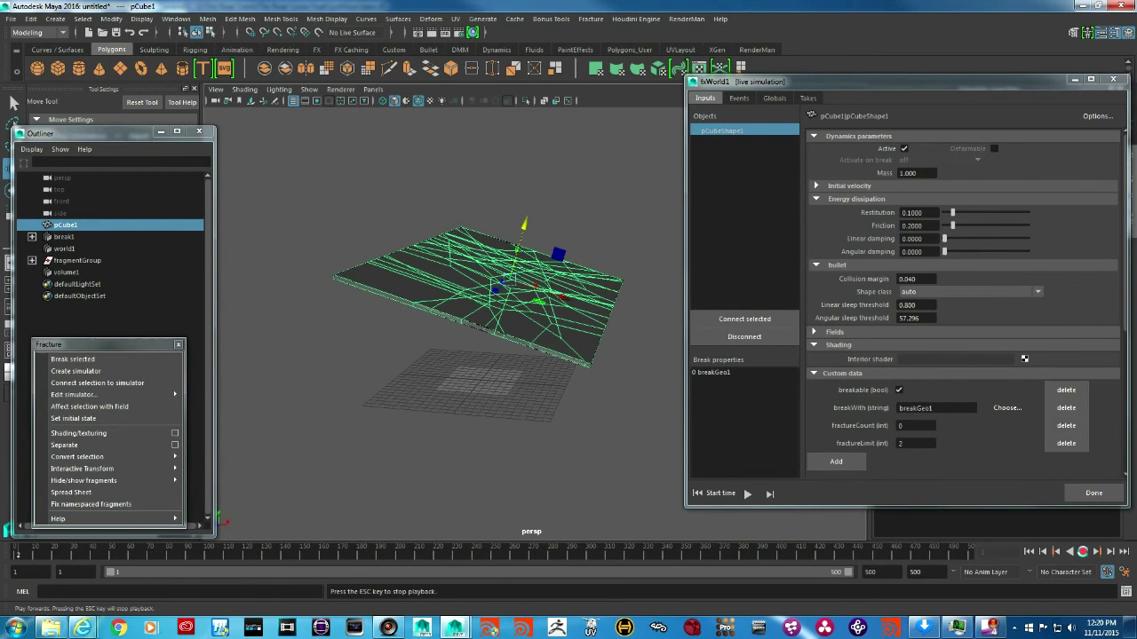
left_click(1085, 551)
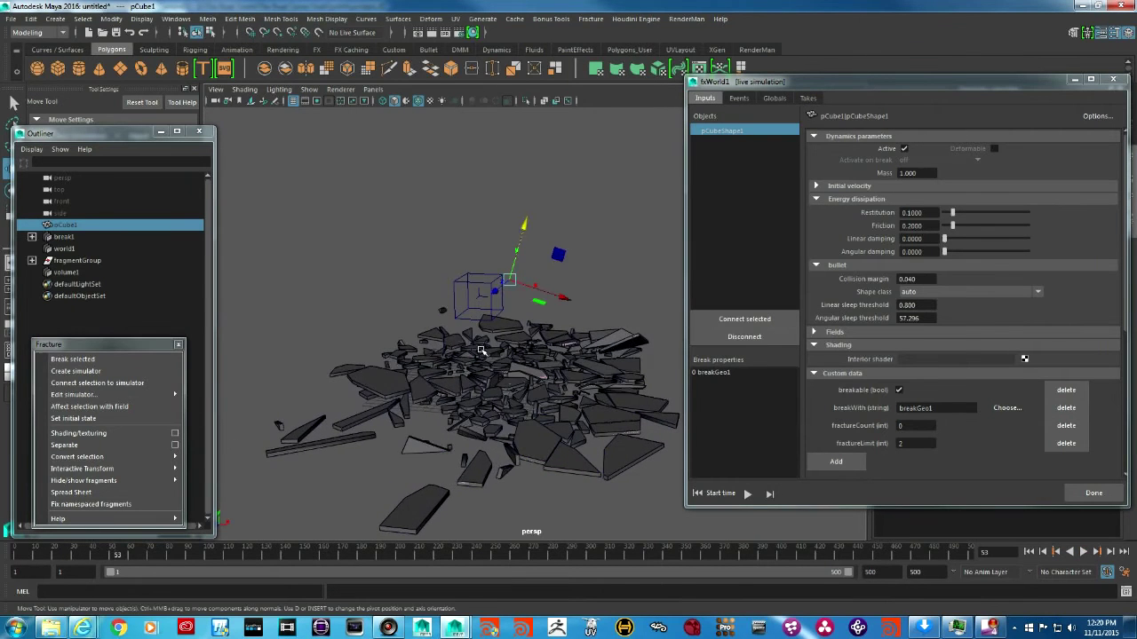
Set the playback speed to Play every frame in the Time Slider preferences, save, and rewind to the start.
left_click(1125, 573)
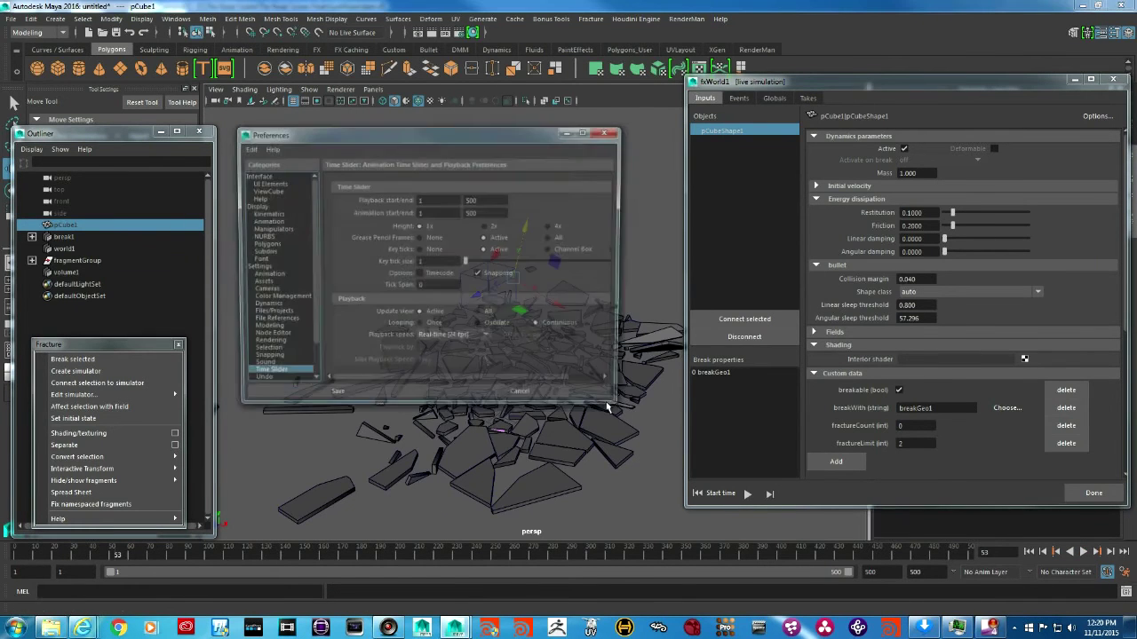
left_click(456, 340)
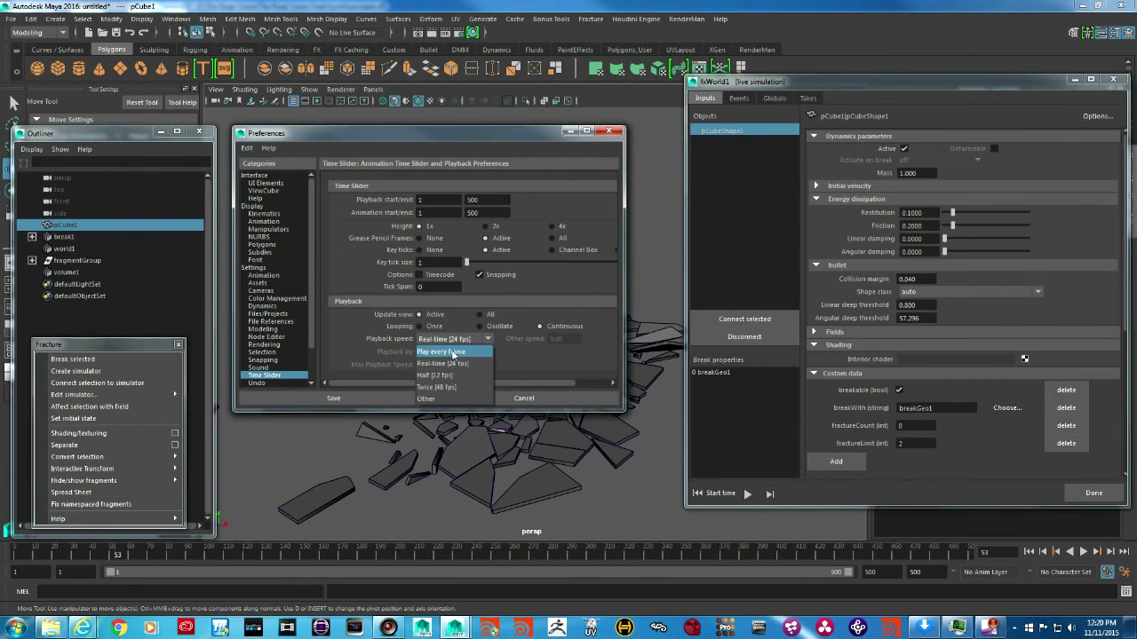
left_click(455, 351)
left_click(336, 398)
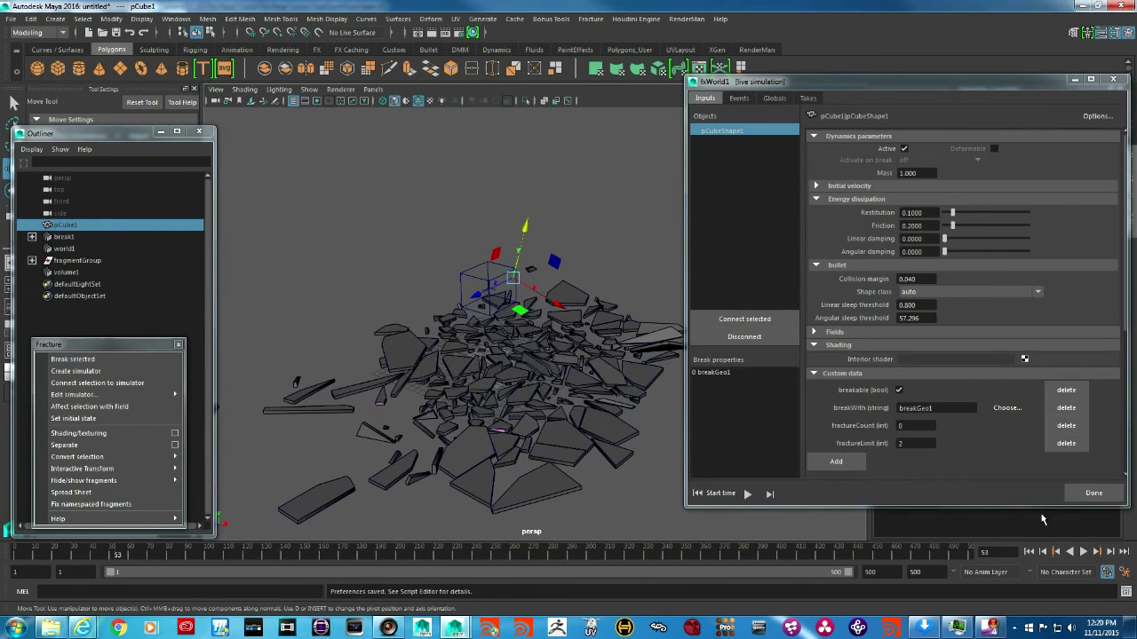
left_click(1029, 551)
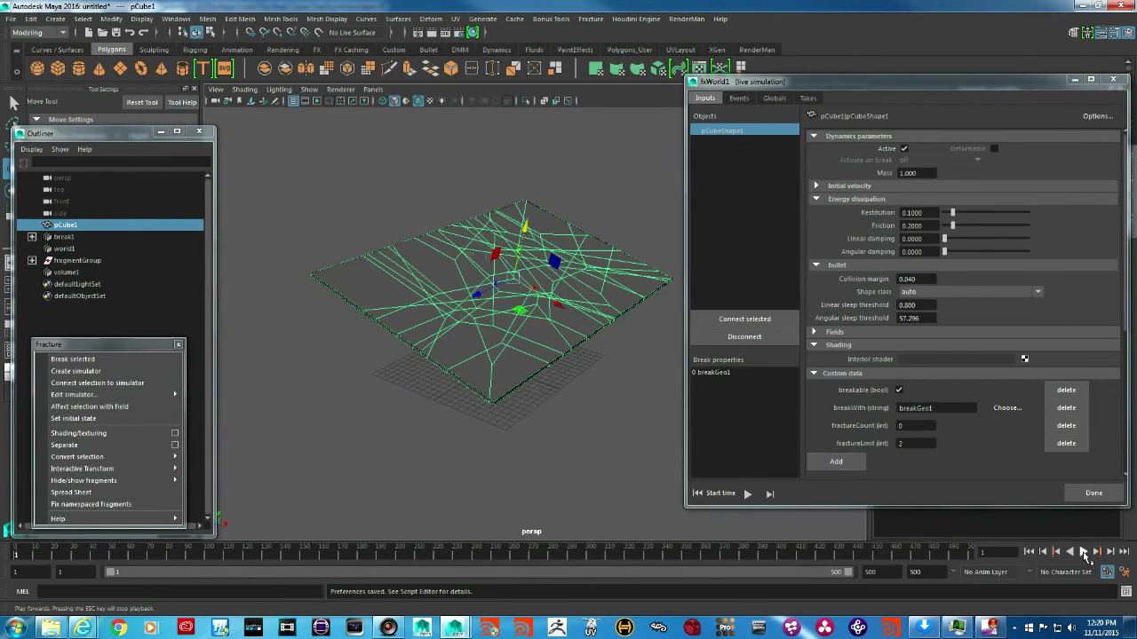
Play the collapse simulation at the every-frame playback speed and rewind to the start.
left_click(1084, 552)
left_click_drag(556, 427, 577, 387, "alt")
left_click(1028, 552)
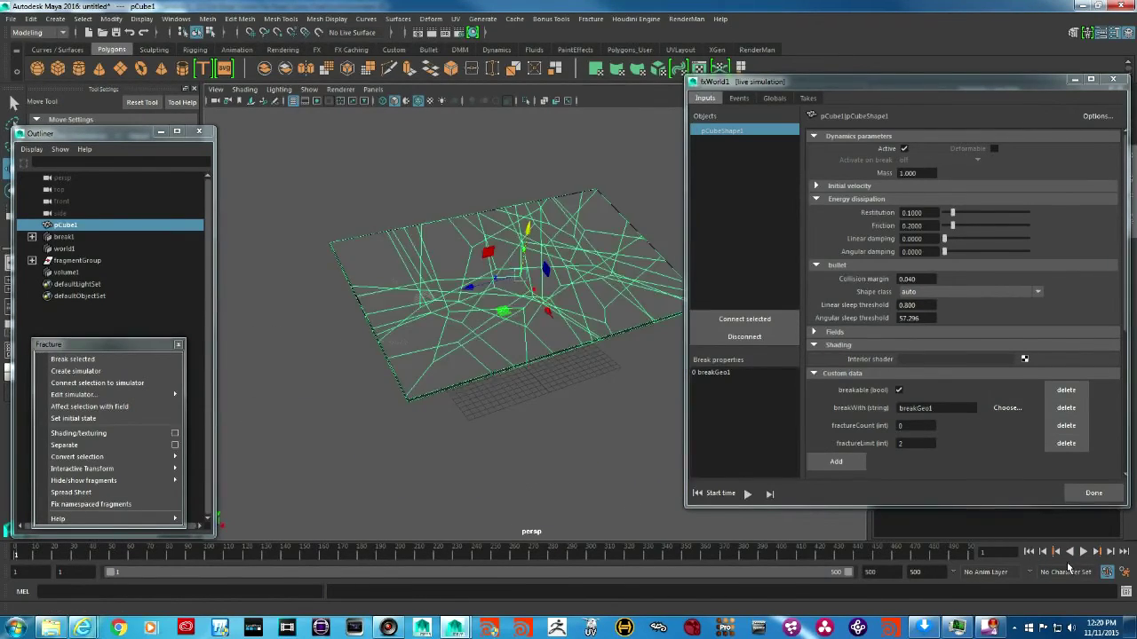
left_click_drag(619, 350, 565, 345, "alt")
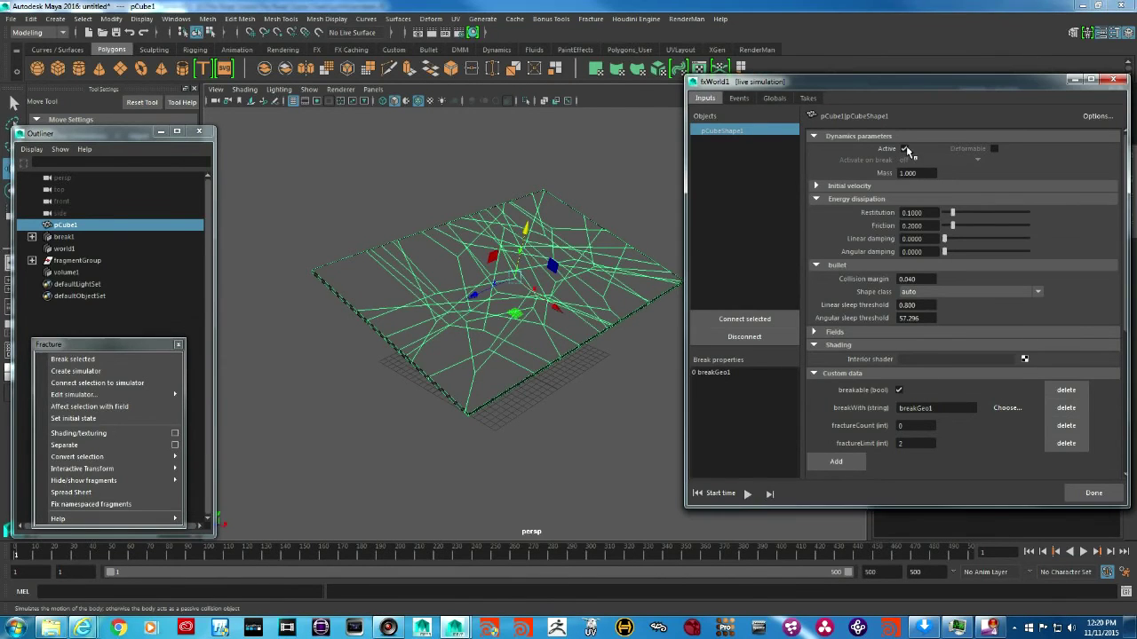
Turn off Active in the dynamics parameters of pCubeShape1, play the simulation to test it, and rewind to the start.
left_click(905, 149)
left_click(747, 493)
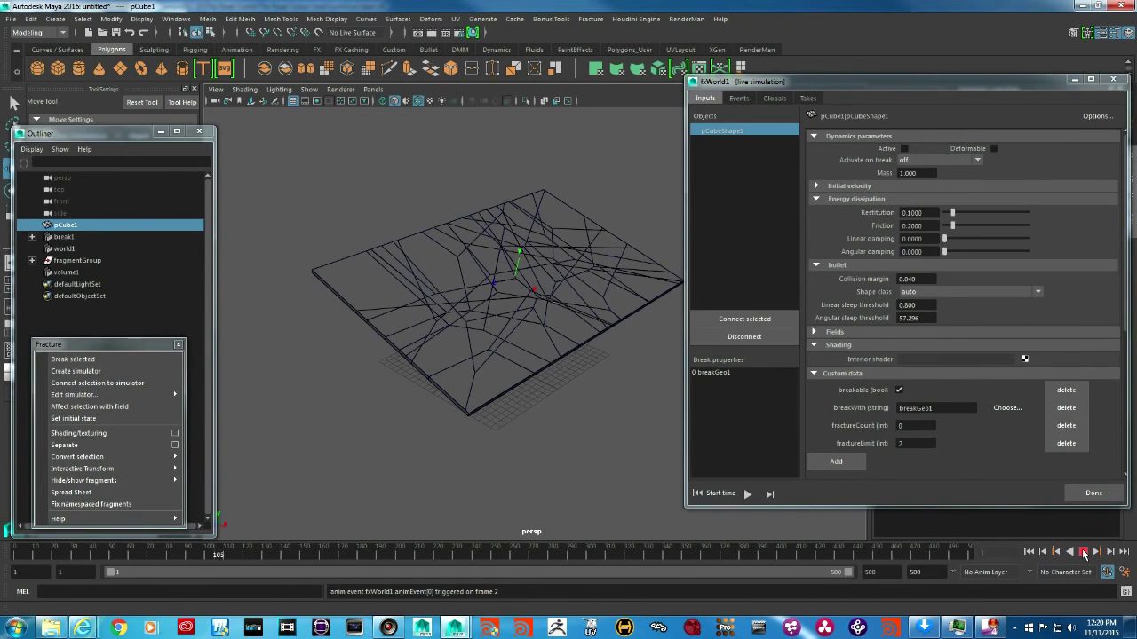
left_click(1083, 552)
left_click_drag(538, 394, 420, 297, "alt")
key("alt+shift+v")
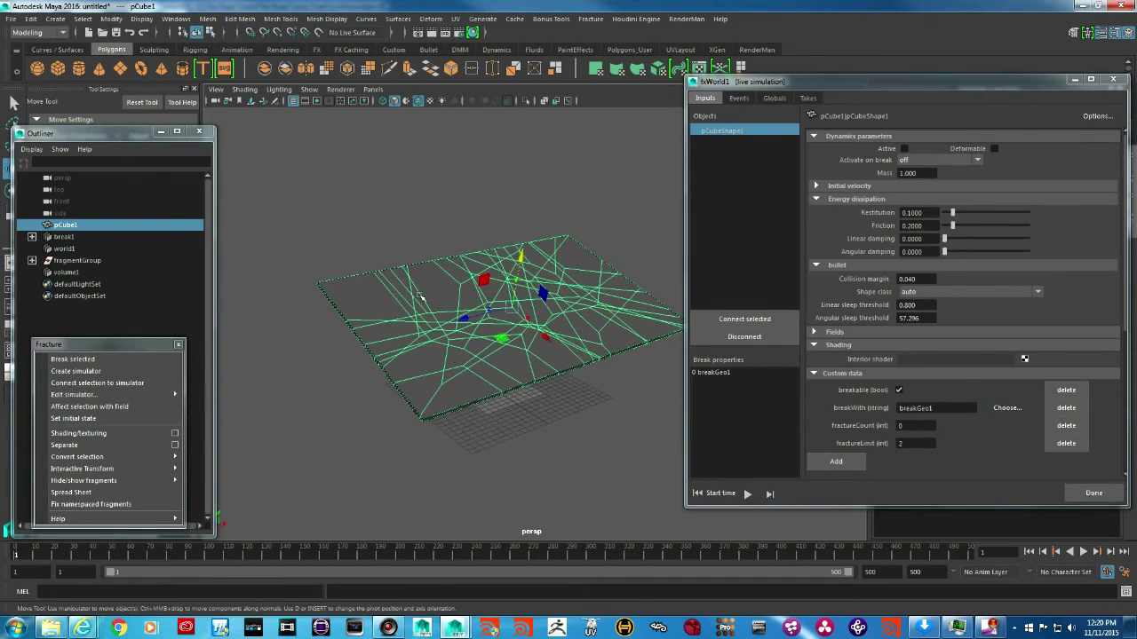
Show the slab in shaded display with nothing selected, and play the simulation to frame 36.
left_click(309, 90)
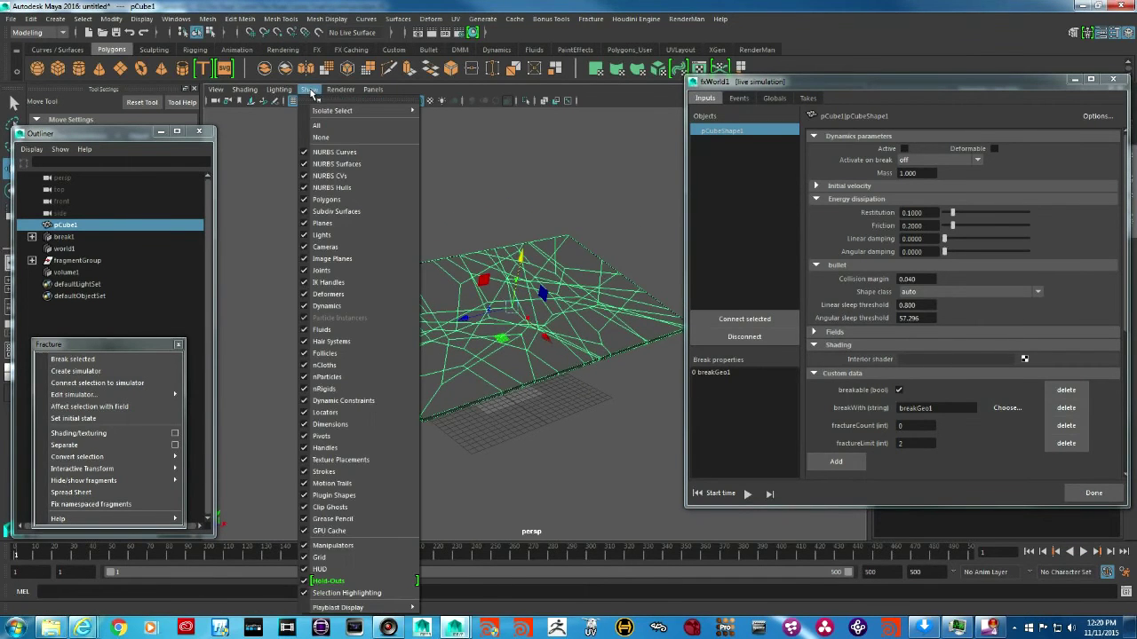
left_click(305, 203)
left_click(457, 183)
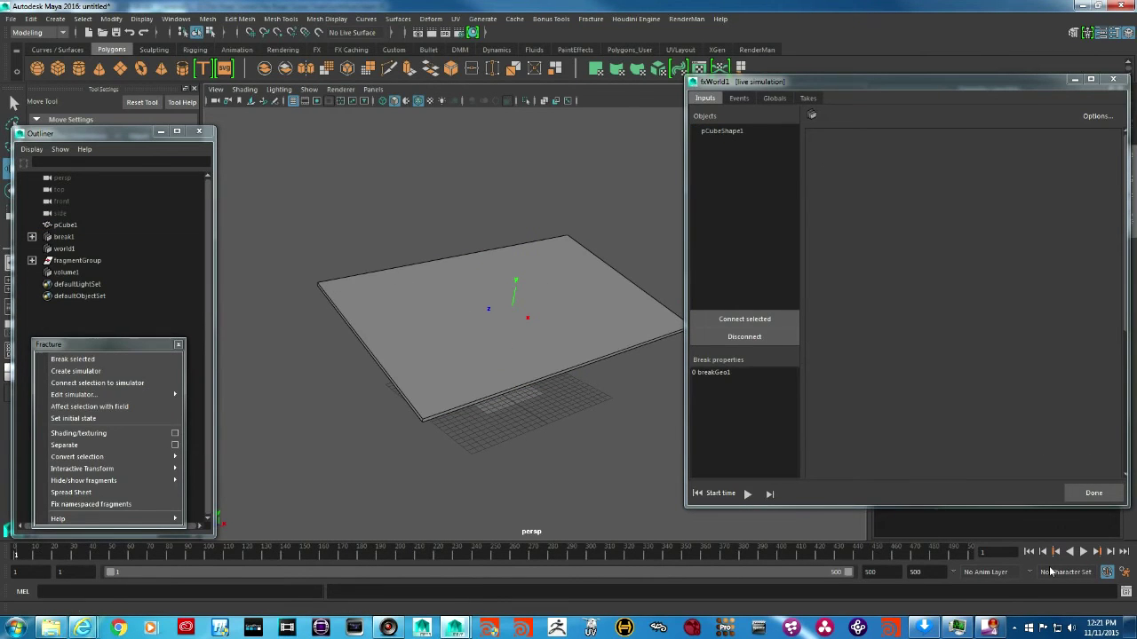
left_click(1082, 553)
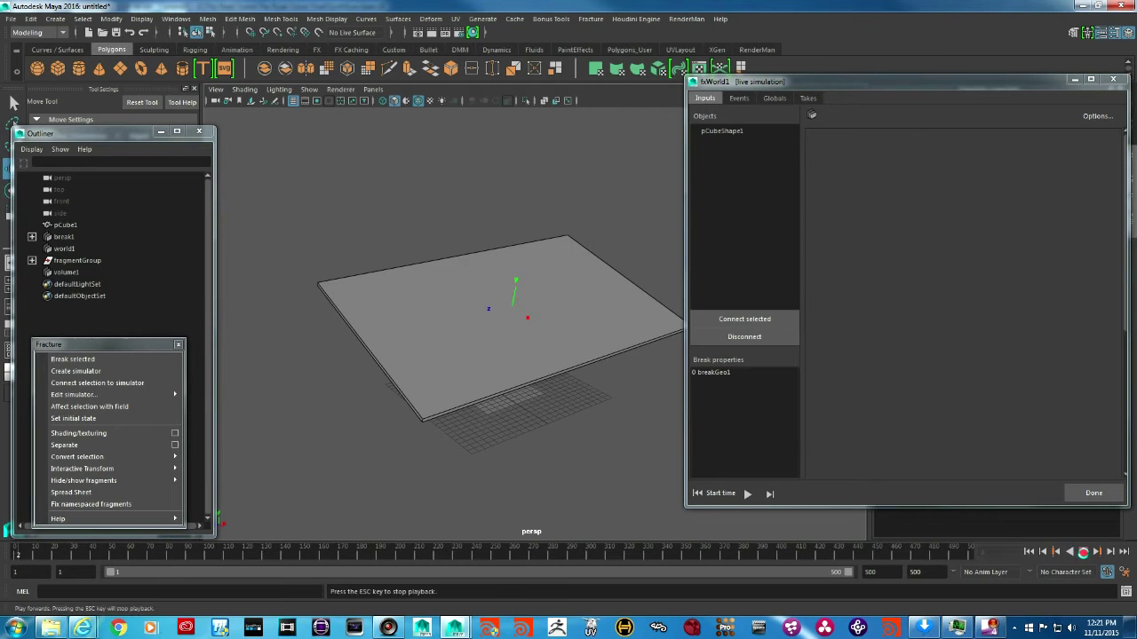
left_click(1083, 553)
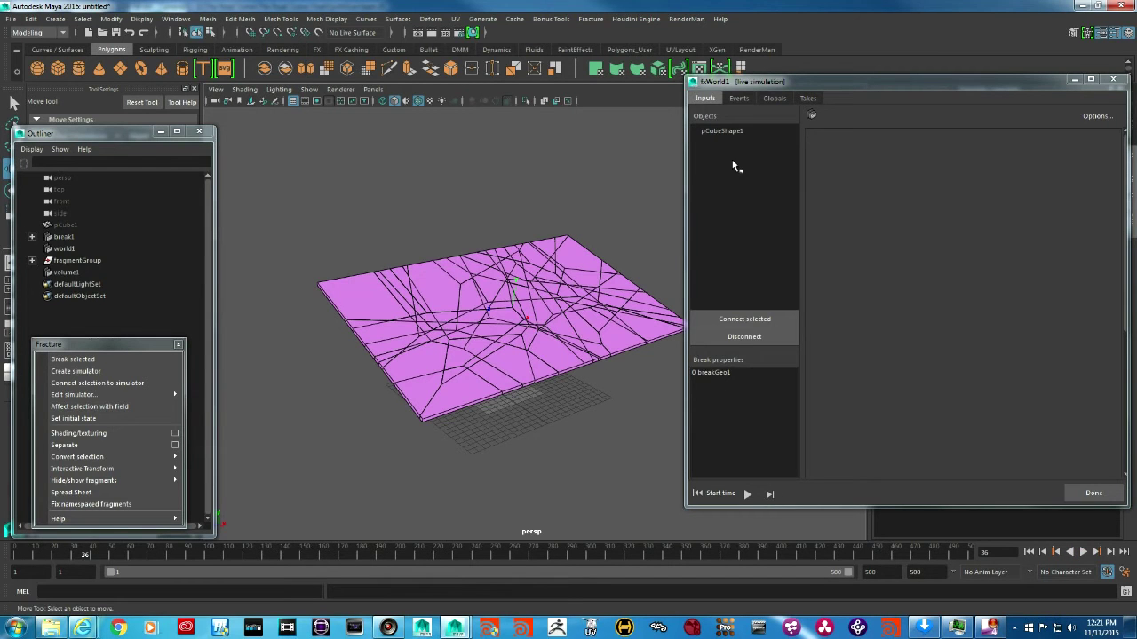
Review the simulator's global drawing settings and the filters of the activate in volume and bomb events, and rewind to the start.
left_click(774, 99)
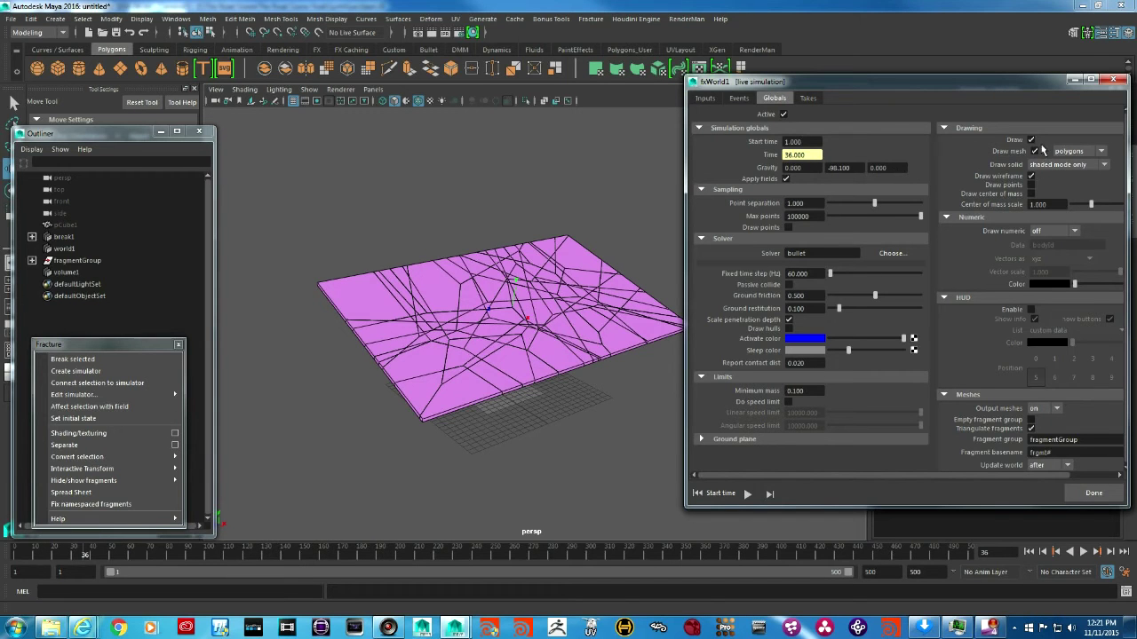
left_click(739, 99)
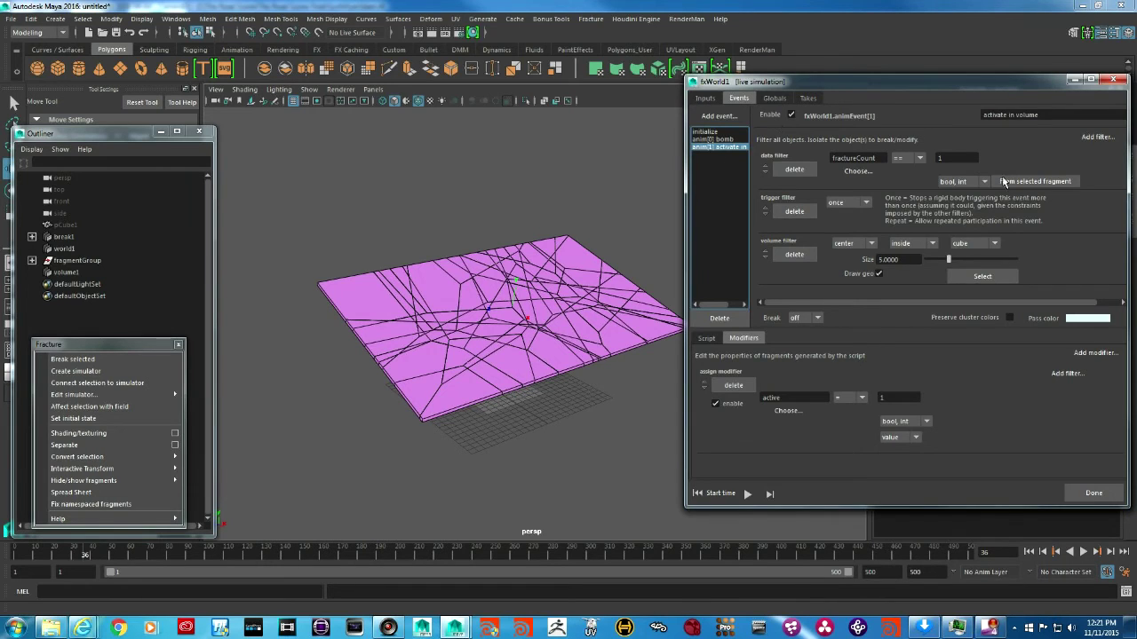
left_click(718, 139)
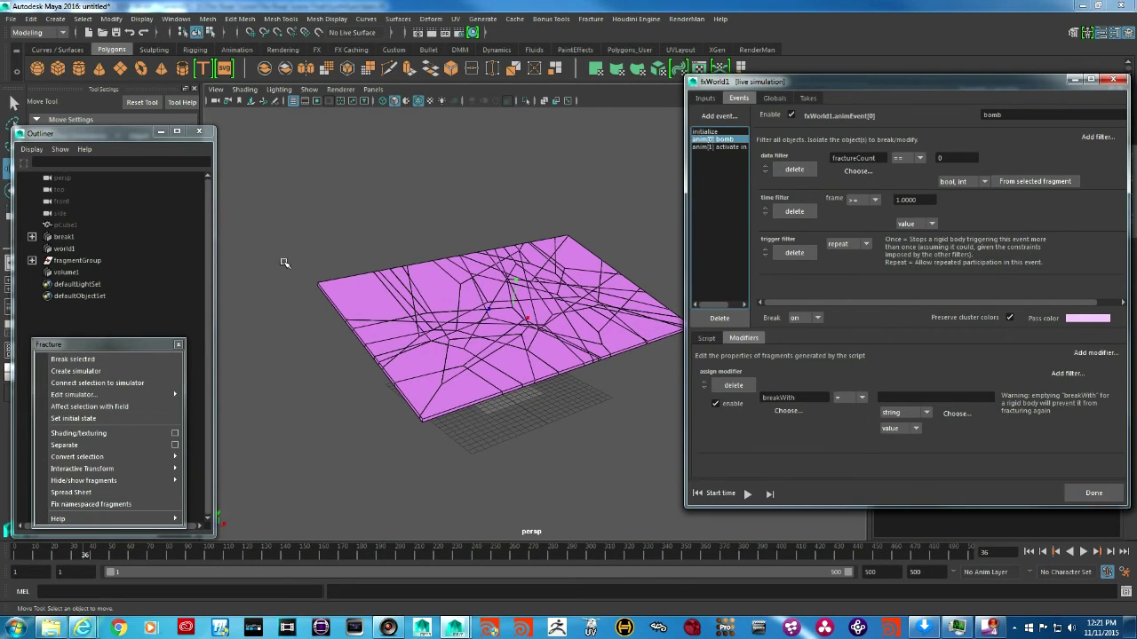
left_click(1028, 552)
left_click(1028, 552)
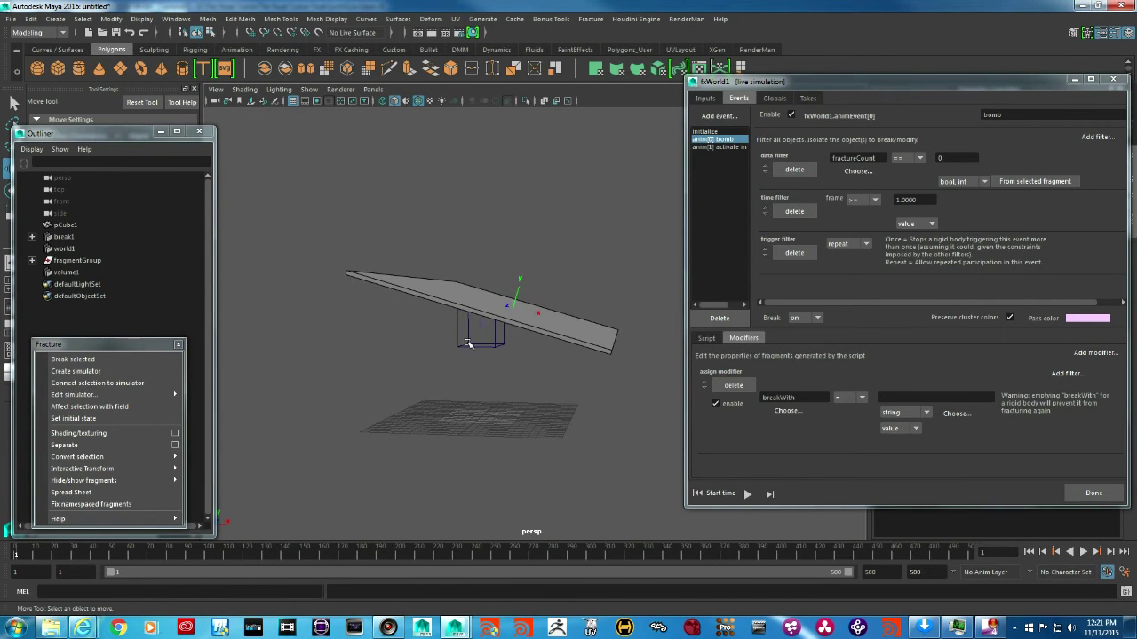
Select the volume1 cube beneath the slab and set a key on all its channels at frame 60.
left_click(468, 344)
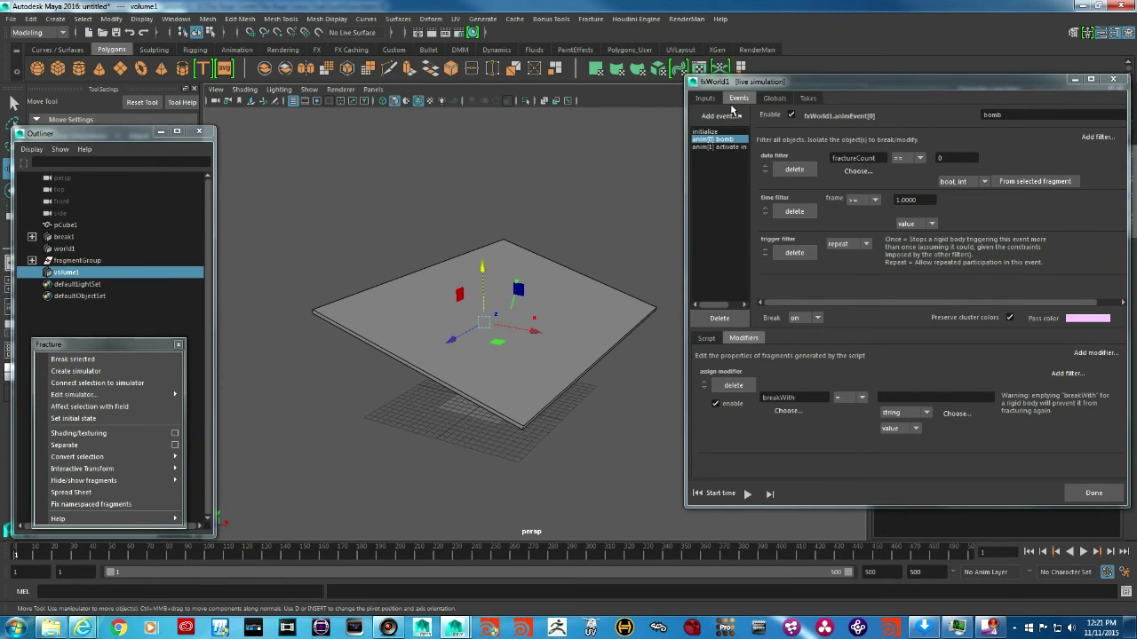
left_click(725, 147)
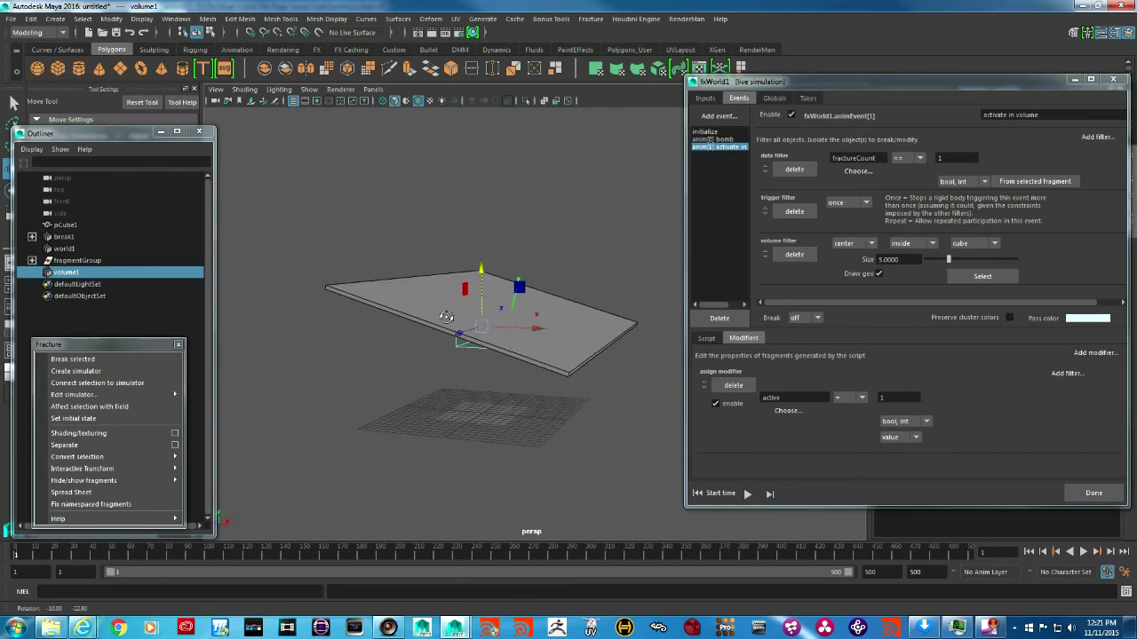
left_click_drag(16, 556, 131, 562)
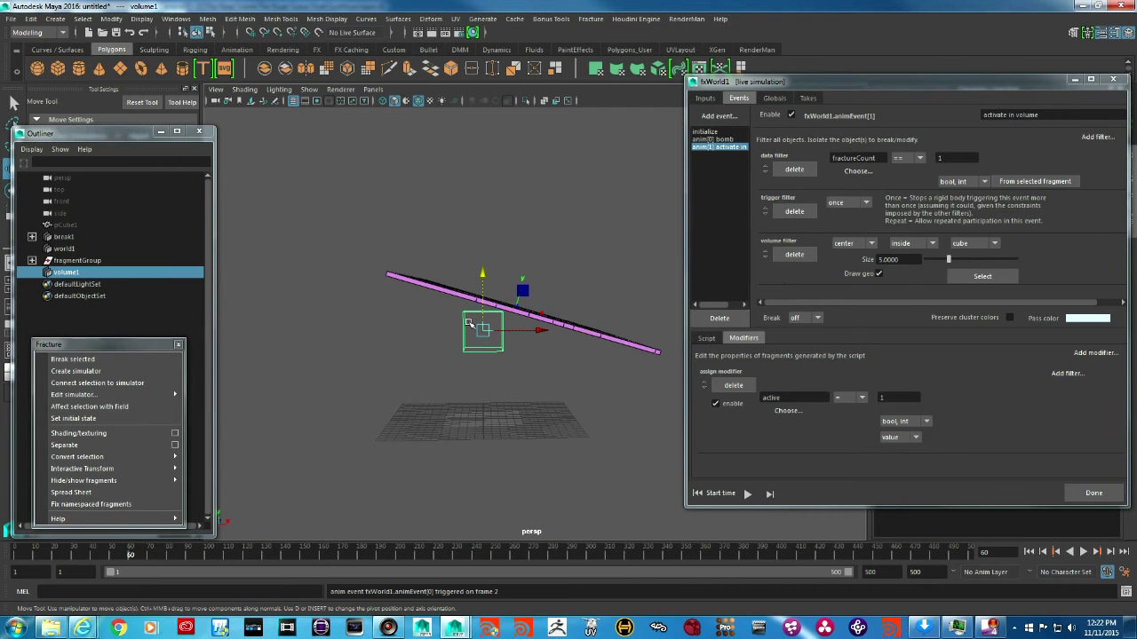
left_click_drag(1020, 78, 1136, 110)
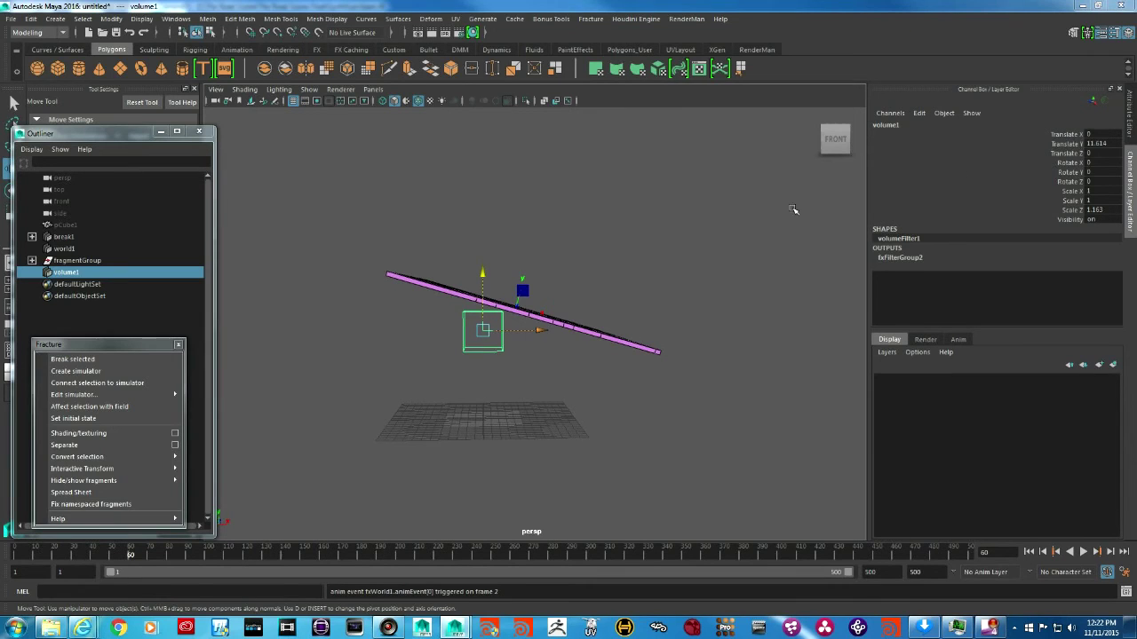
key("s")
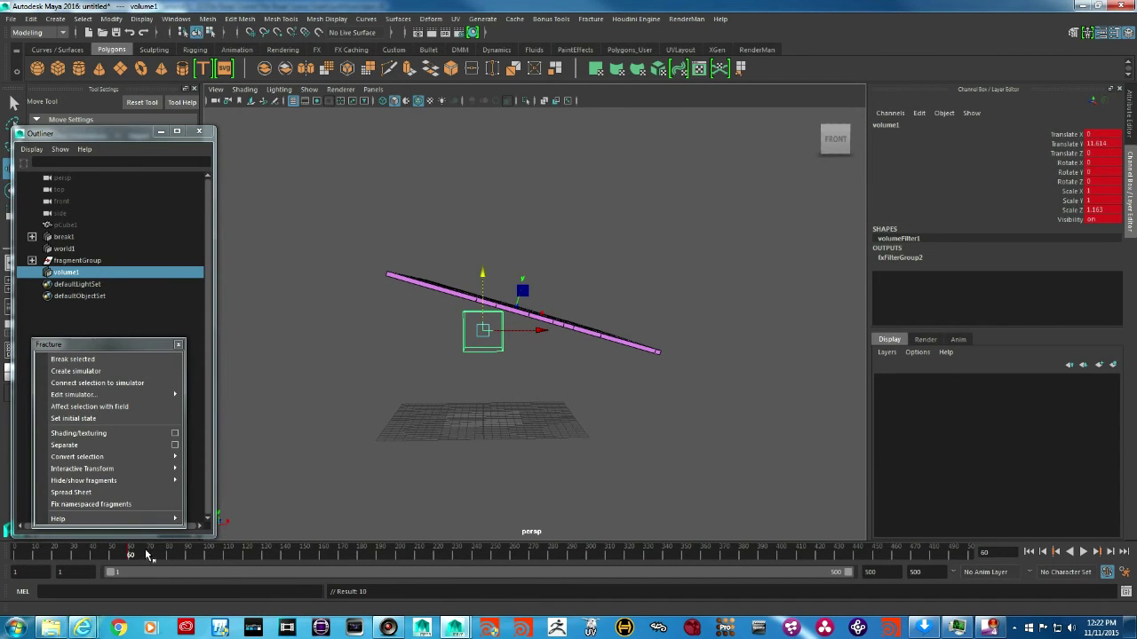
At frame 70, key volume1 moved to X 3.301, Y 14.722 and scaled to 2.36, 2.36, 2.745 so it intersects the slab.
key("alt+v")
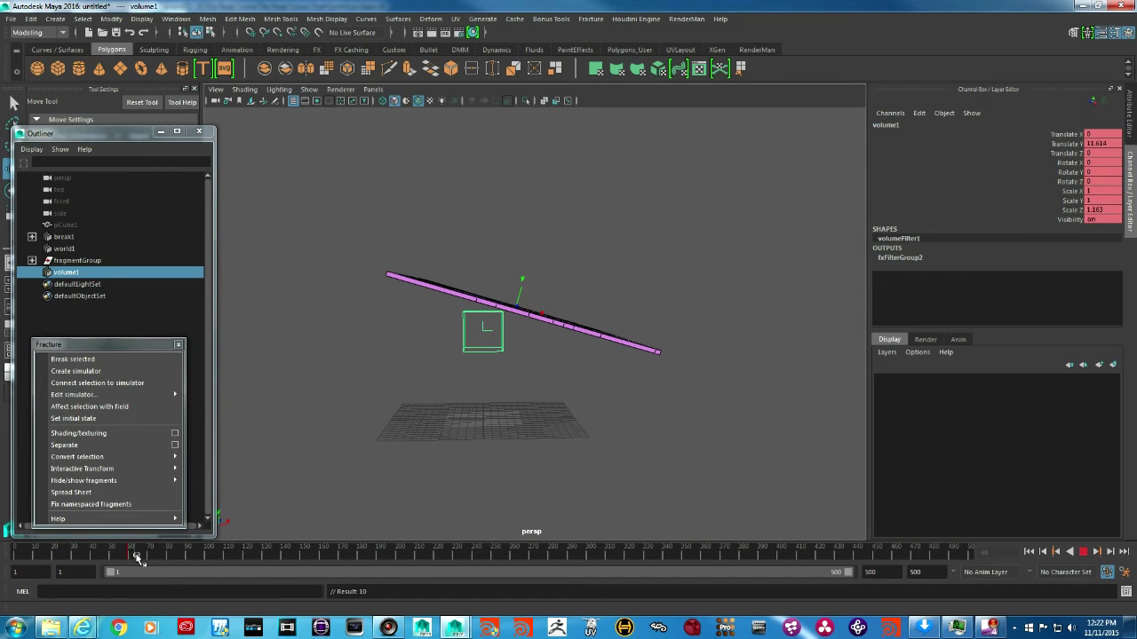
key("alt+v")
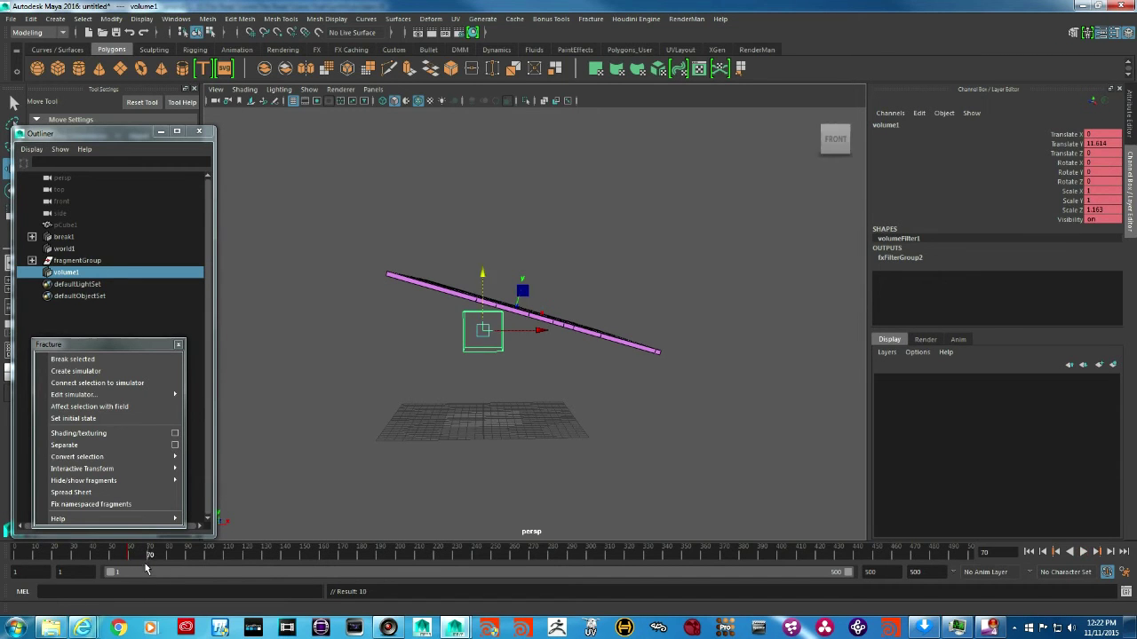
left_click_drag(483, 341, 453, 353, "alt")
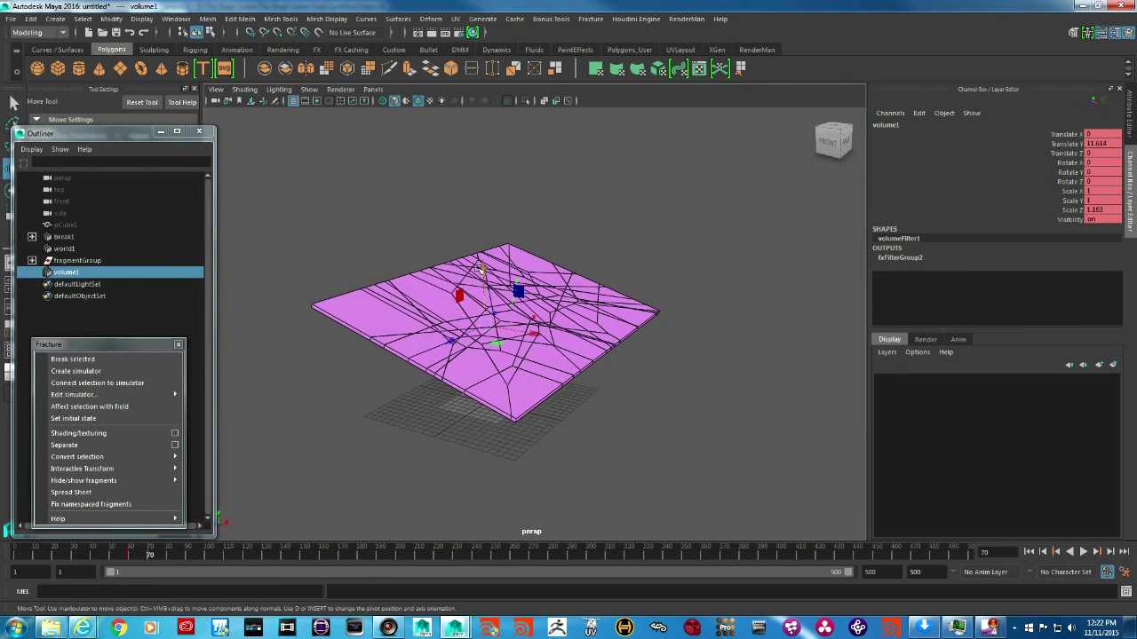
left_click_drag(484, 269, 488, 245)
key("r")
left_click_drag(487, 300, 554, 317)
key("w")
left_click_drag(665, 337, 604, 355, "alt")
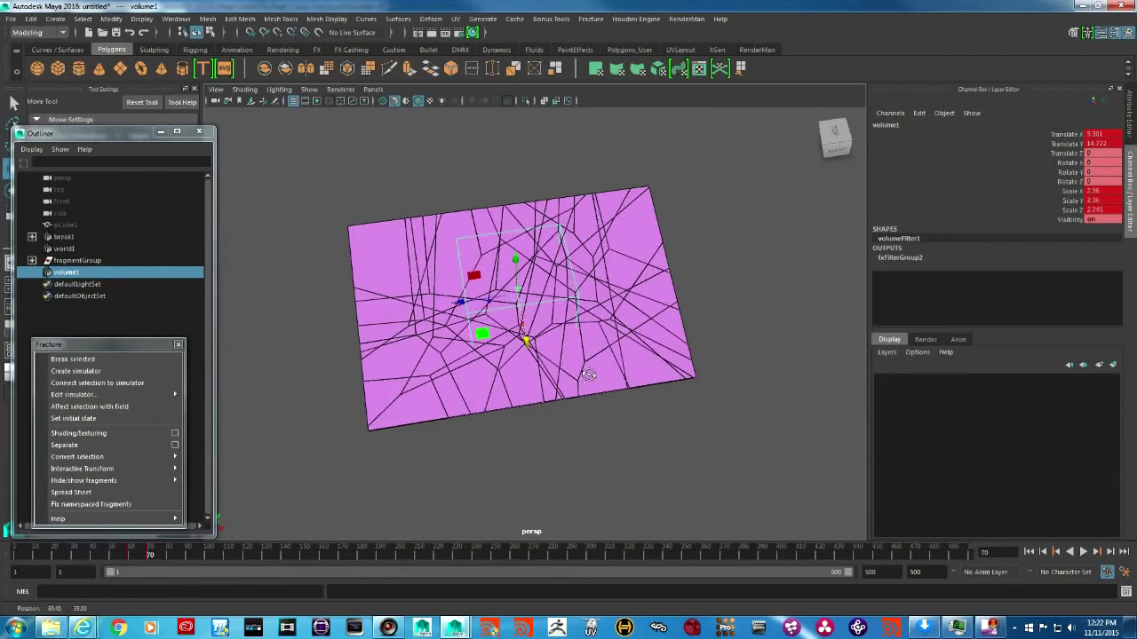
Run the simulation to frame 70, examine the fragments inside the volume, and bring the simulator window back beside the slab.
mouse_move(148, 555)
left_mouse_down()
mouse_move(100, 552)
mouse_move(147, 565)
left_mouse_up()
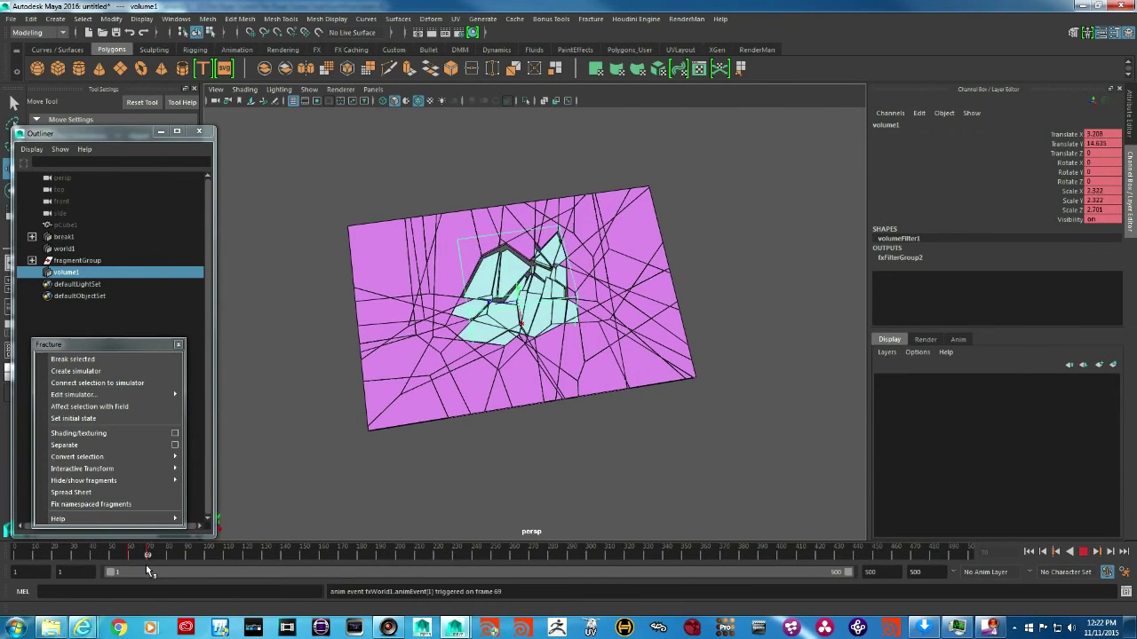
left_click_drag(444, 411, 693, 346, "alt")
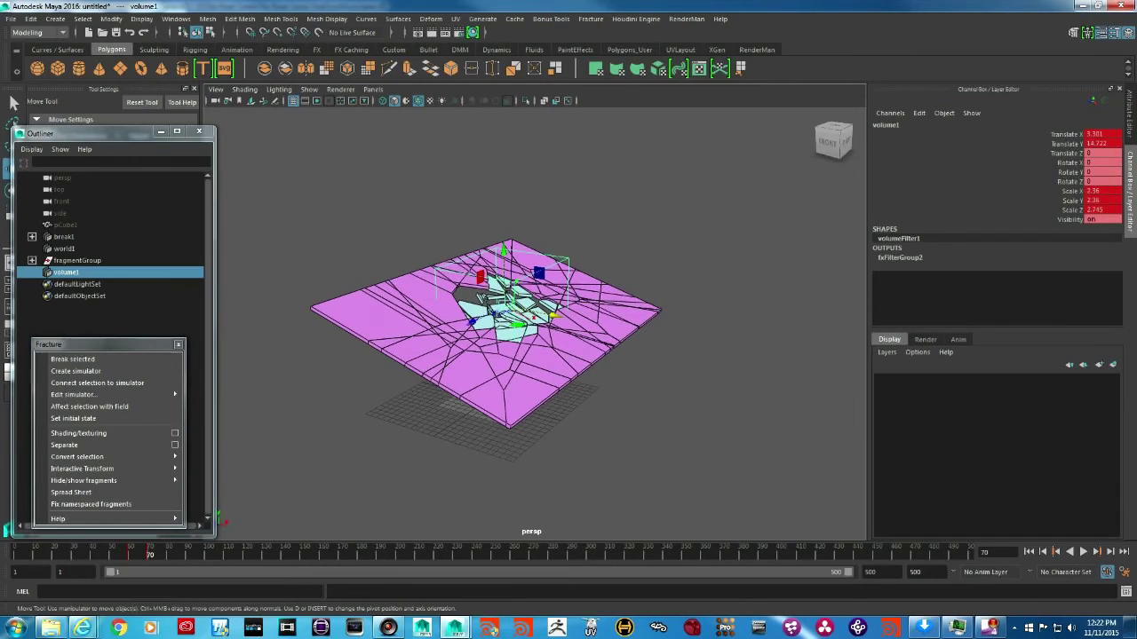
left_click_drag(992, 84, 937, 82)
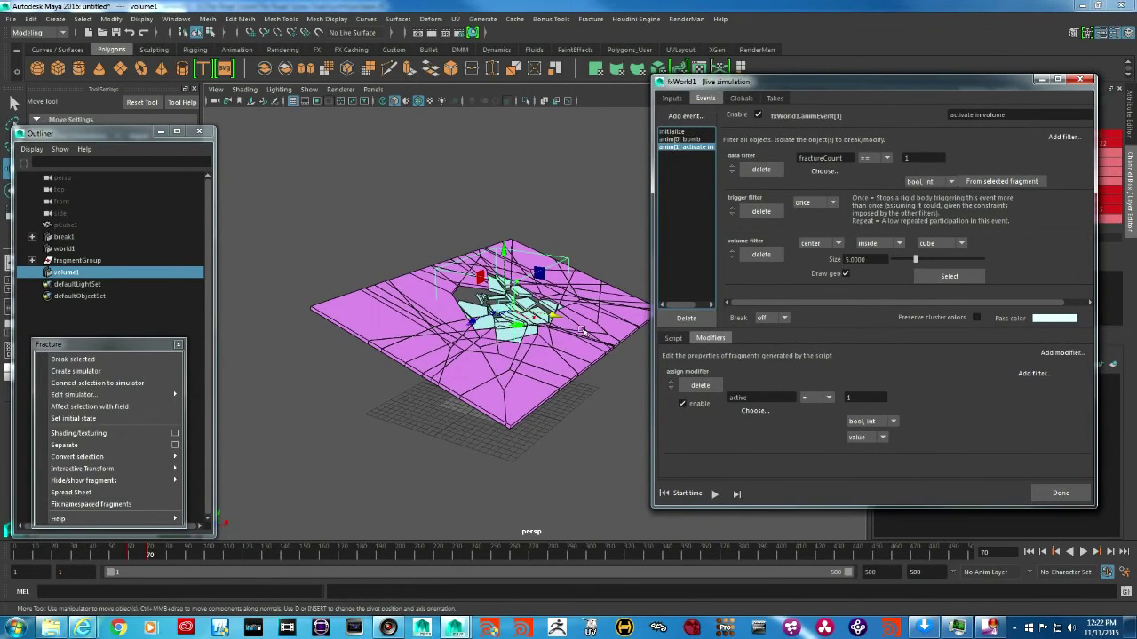
left_click_drag(530, 327, 510, 340, "alt")
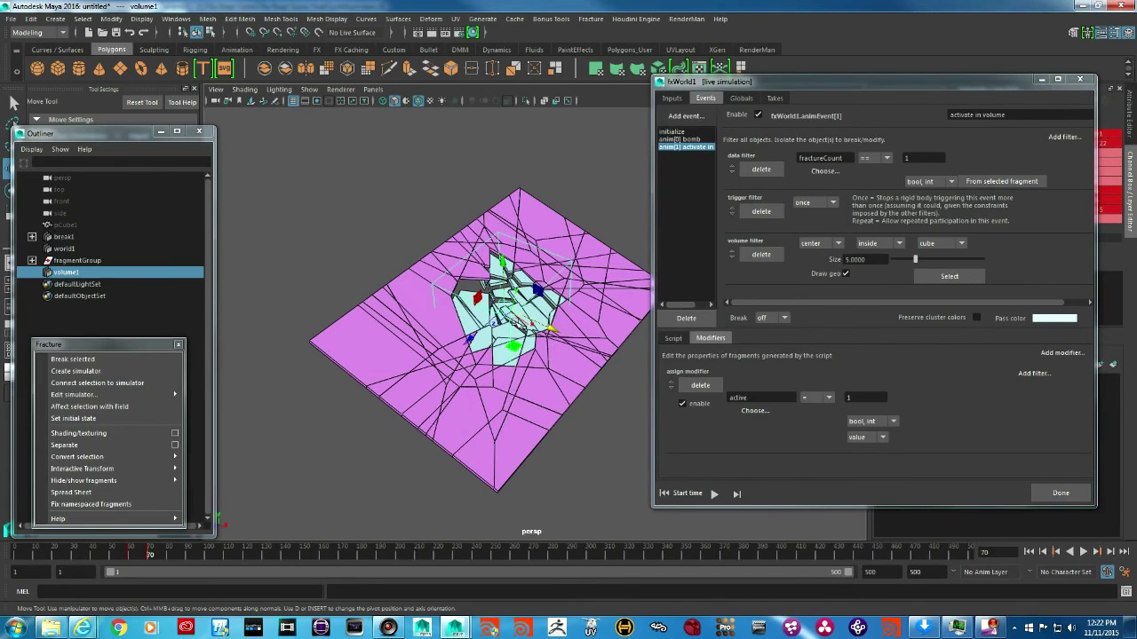
Compare the pass colors of the bomb and activate in volume events with the fragment colors on the slab.
left_click(689, 140)
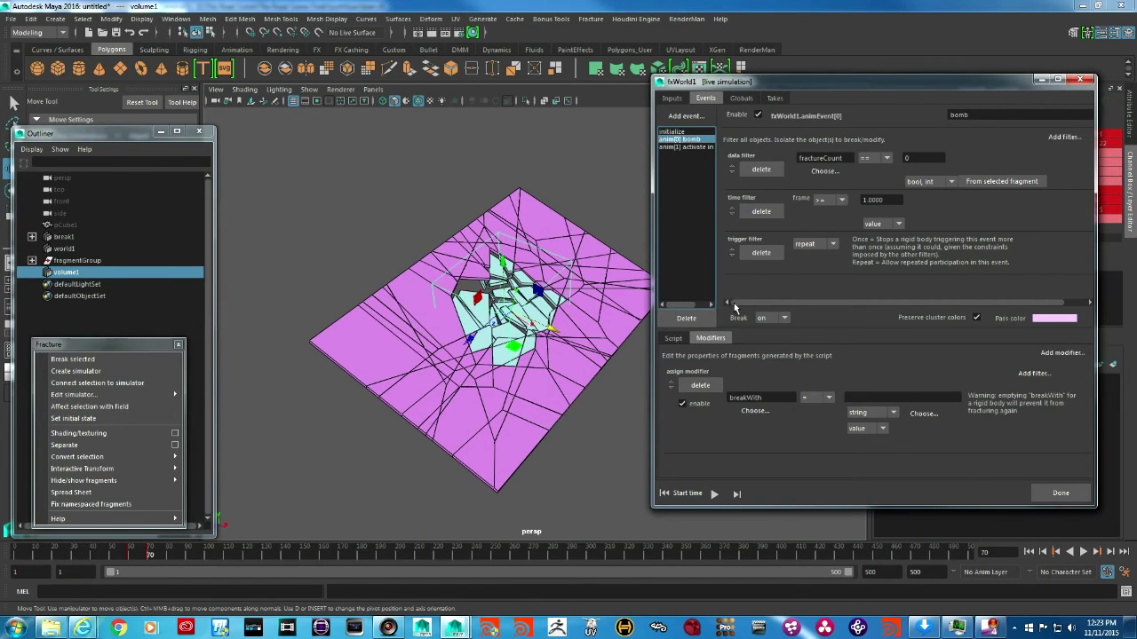
left_click(698, 147)
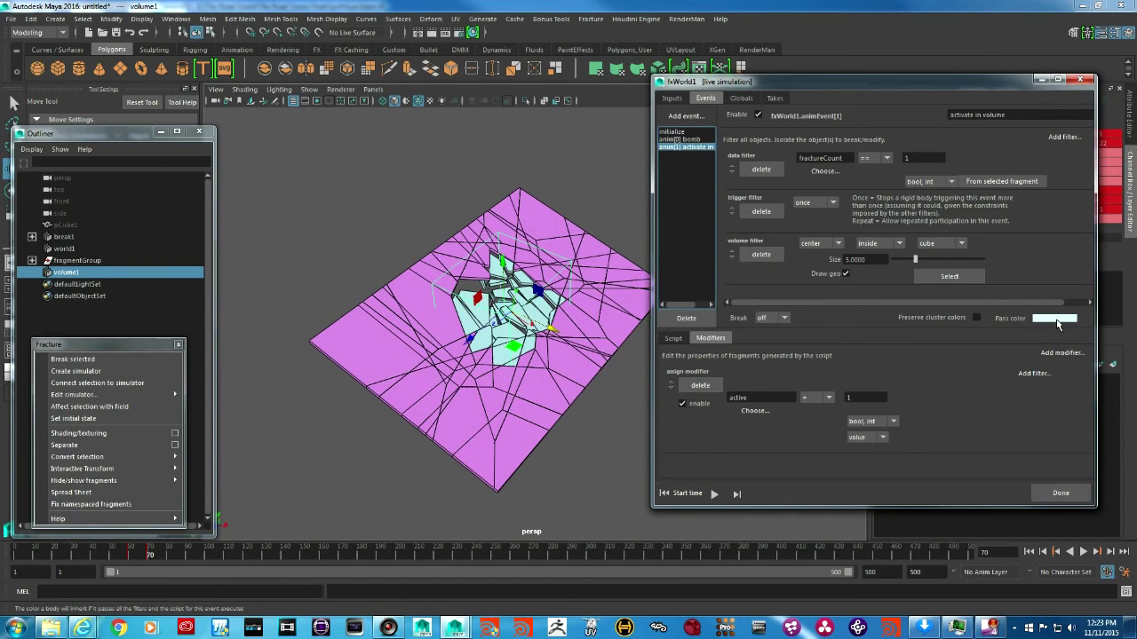
left_click_drag(447, 347, 493, 284, "alt")
left_click_drag(475, 325, 615, 329, "alt")
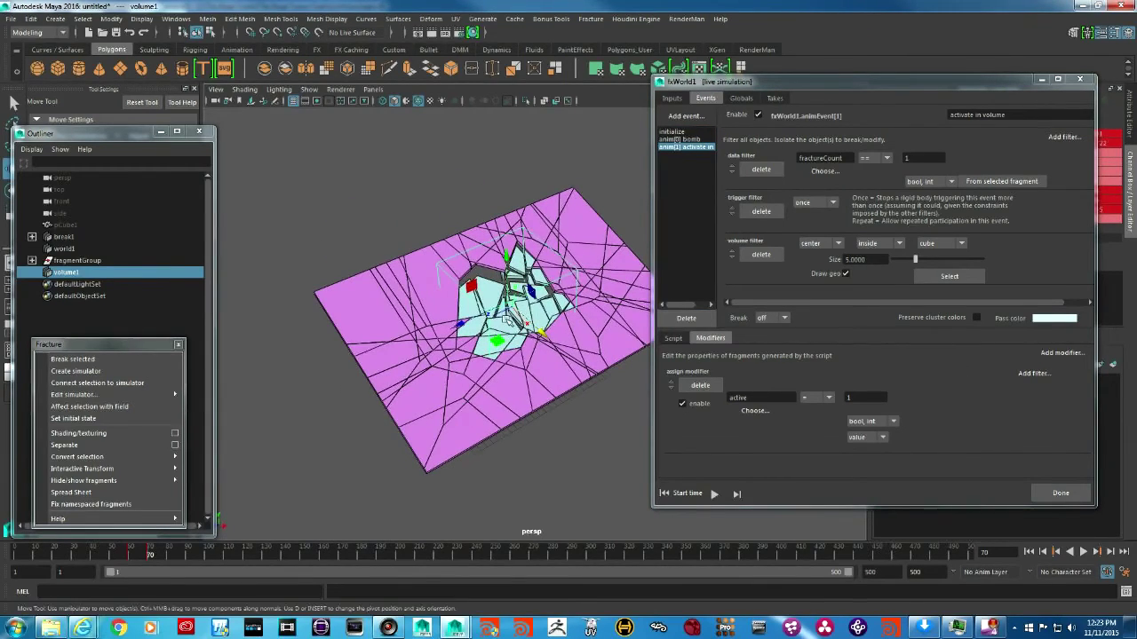
left_click_drag(492, 355, 529, 336, "alt")
Play the simulation from the start to frame 220, inspect the hole in the slab from above, and rewind.
left_click(1028, 552)
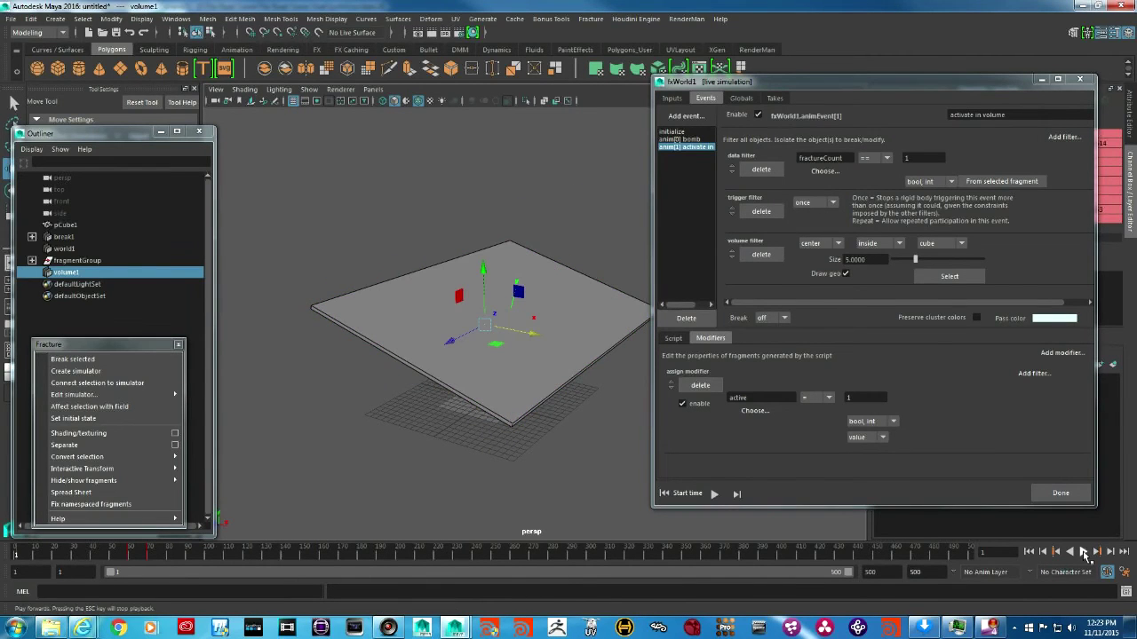
left_click(1084, 551)
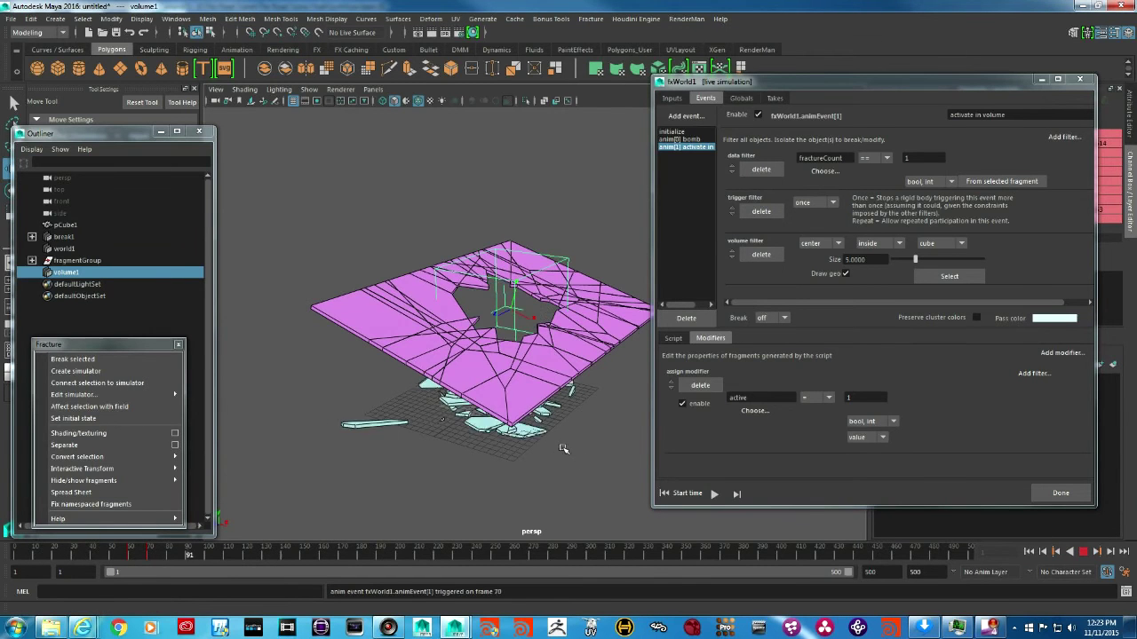
left_click_drag(562, 448, 590, 484, "alt")
left_click(1083, 552)
mouse_move(479, 492)
left_mouse_down("alt")
mouse_move(545, 482)
mouse_move(475, 491)
left_mouse_up("alt")
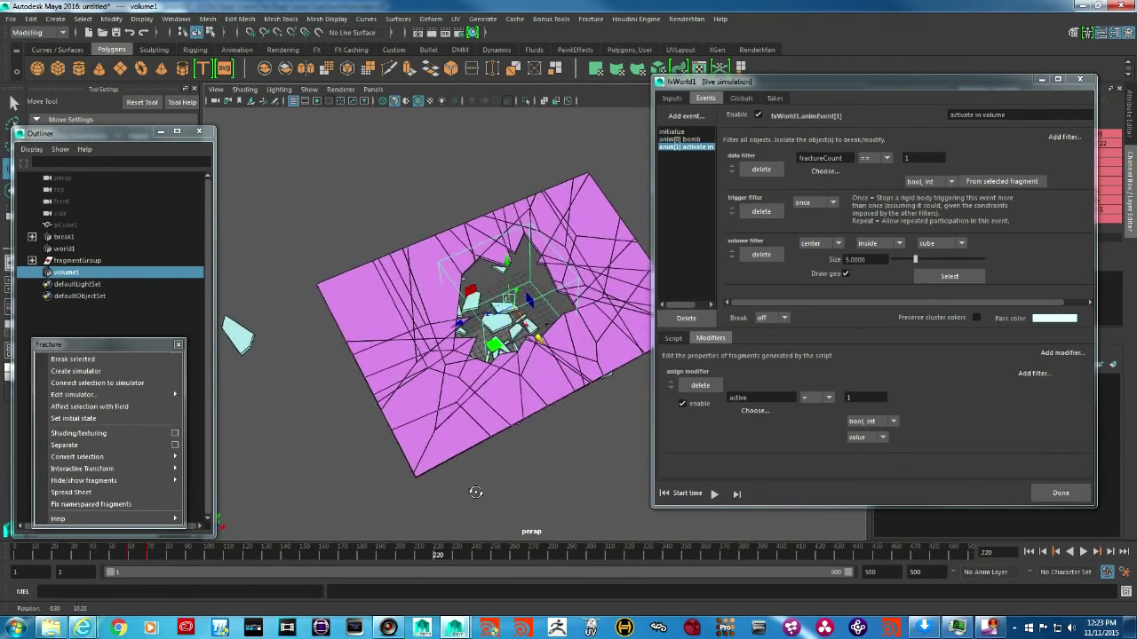
left_click(1029, 551)
Set the activate in volume event's volume filter to test points, and play the simulation to frame 84 to examine the hole.
left_click_drag(529, 356, 536, 313, "alt")
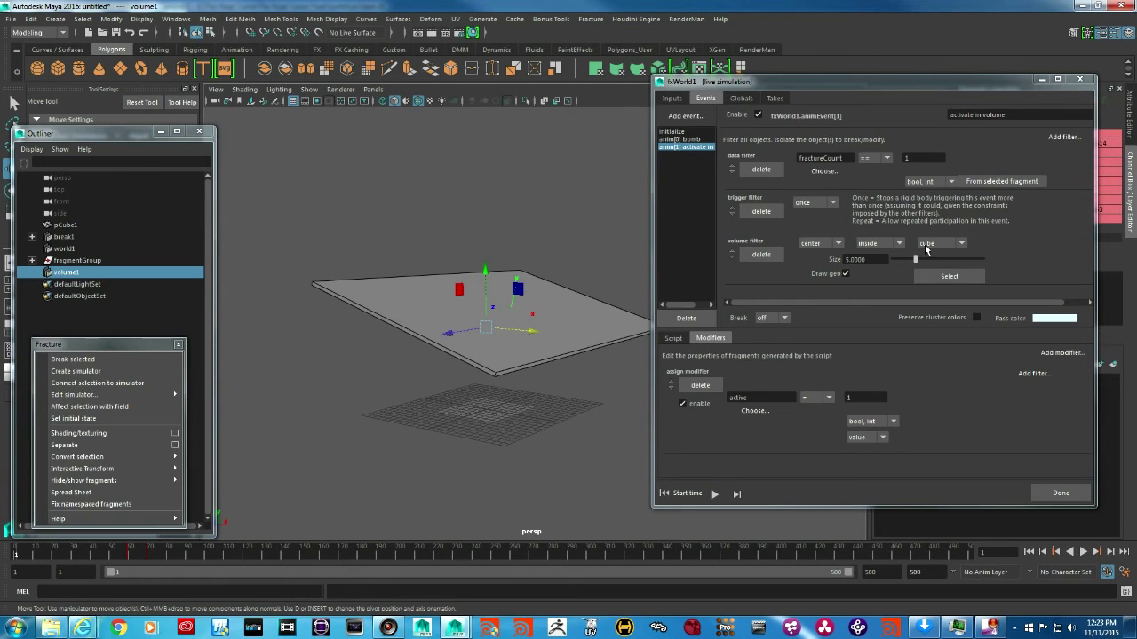
left_click(838, 244)
left_click(809, 269)
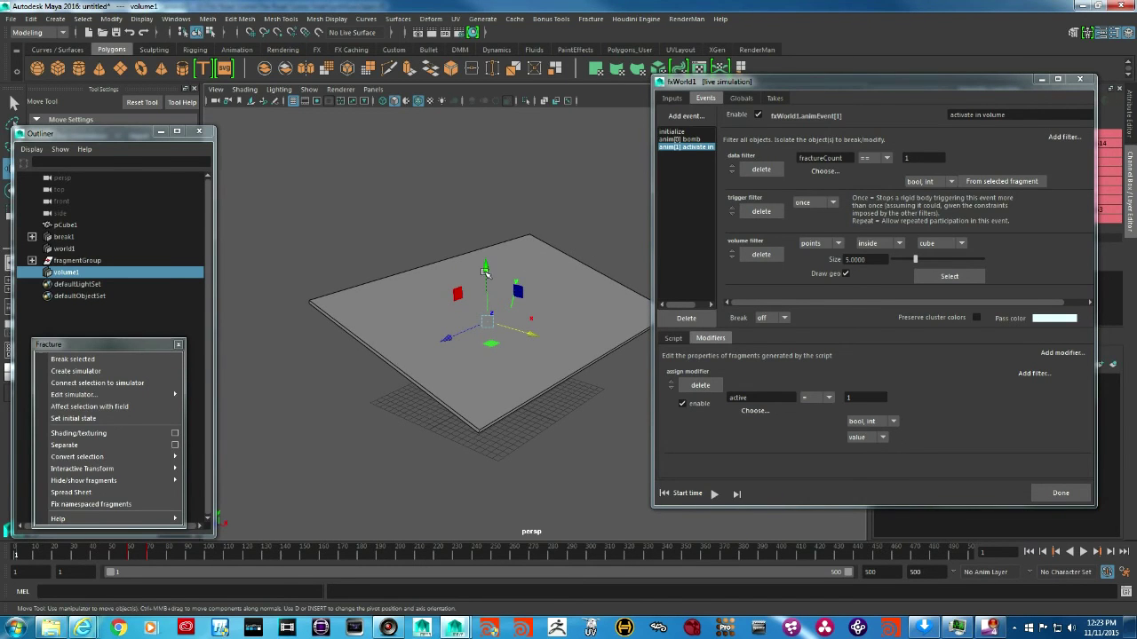
left_click(491, 343)
left_click(1083, 552)
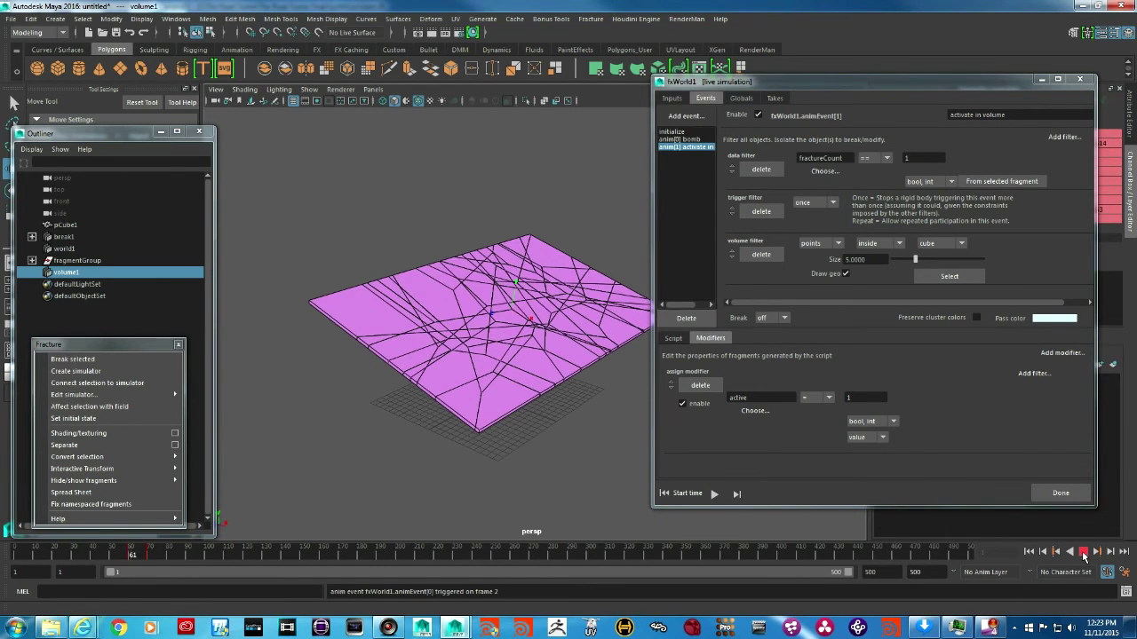
left_click_drag(484, 416, 327, 337, "alt")
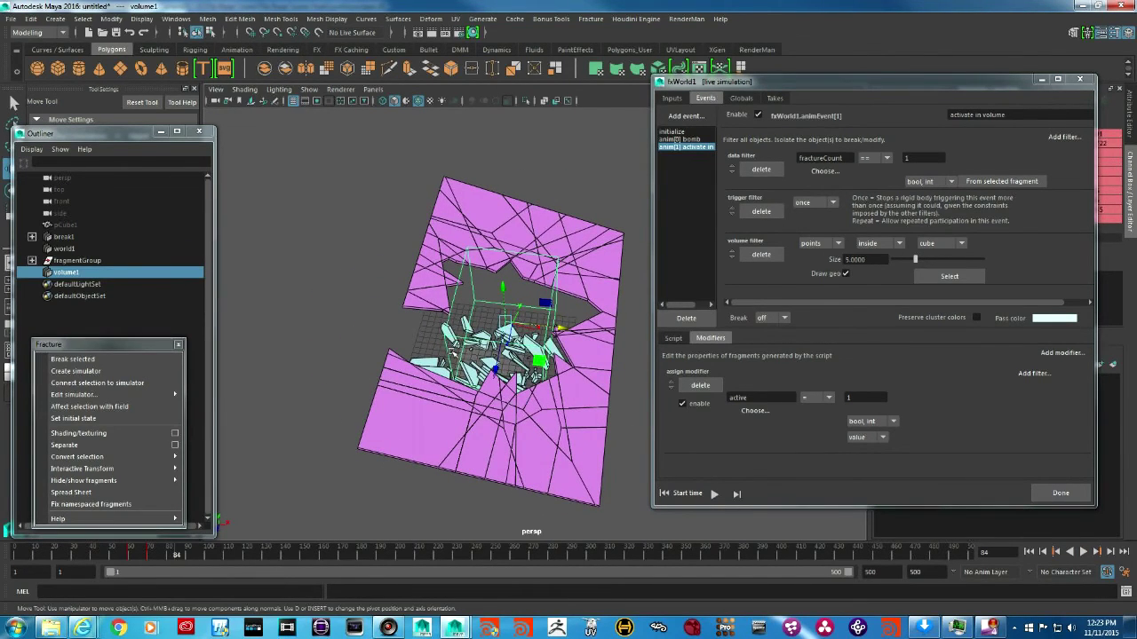
Set the activate in volume event's volume filter to test fragment centers, and rewind the simulation to its start.
left_click_drag(423, 331, 441, 342, "alt")
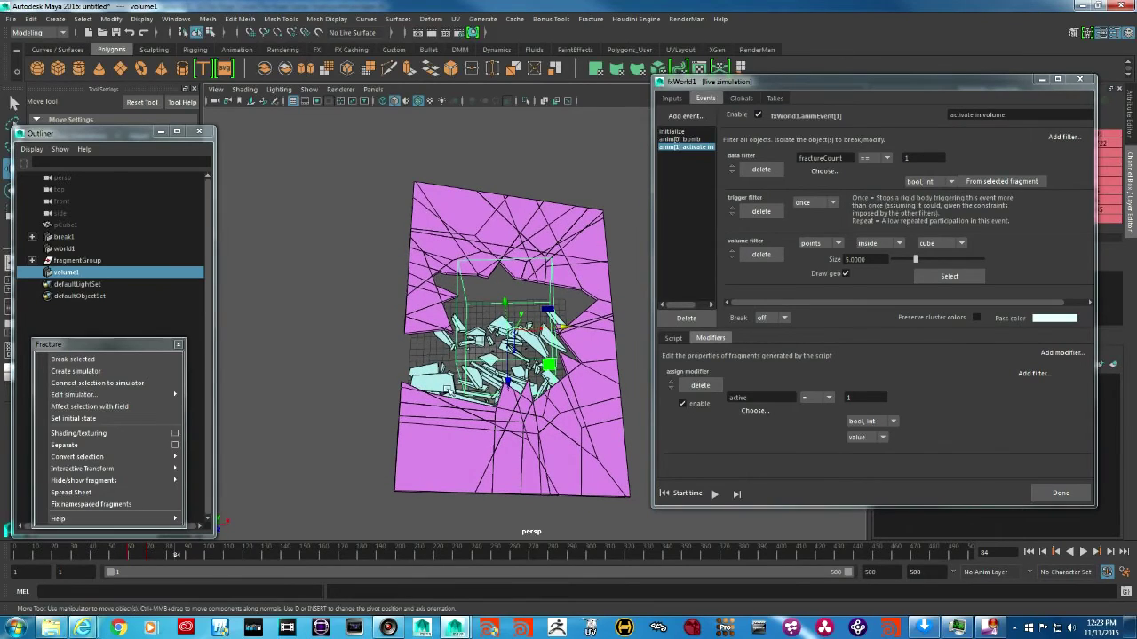
left_click_drag(507, 376, 395, 293, "alt")
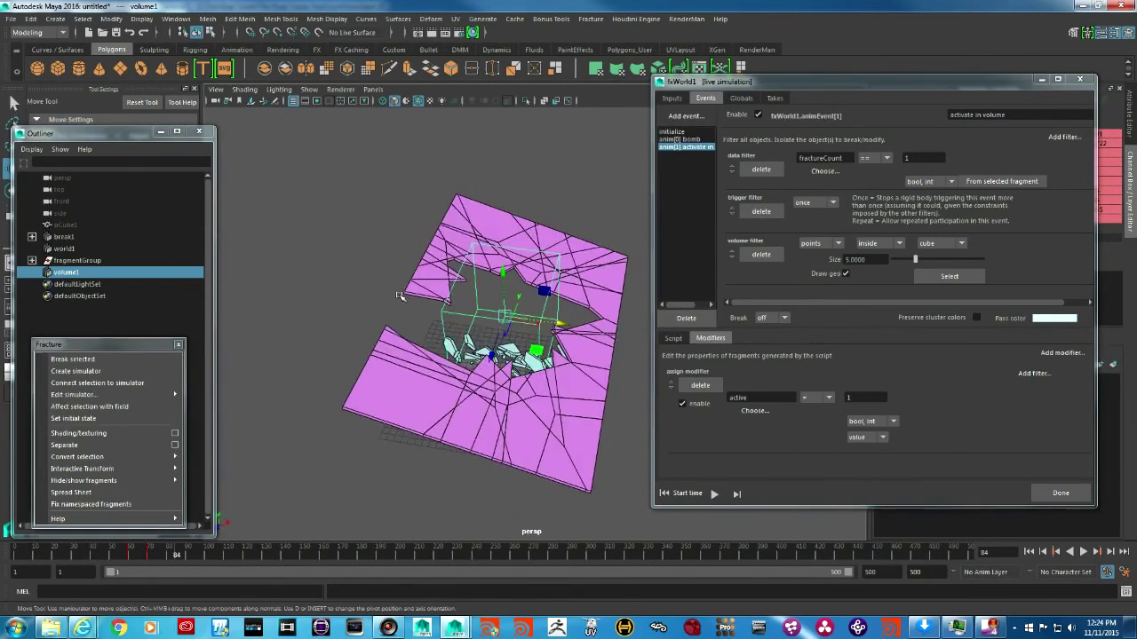
left_click_drag(495, 342, 512, 375, "alt")
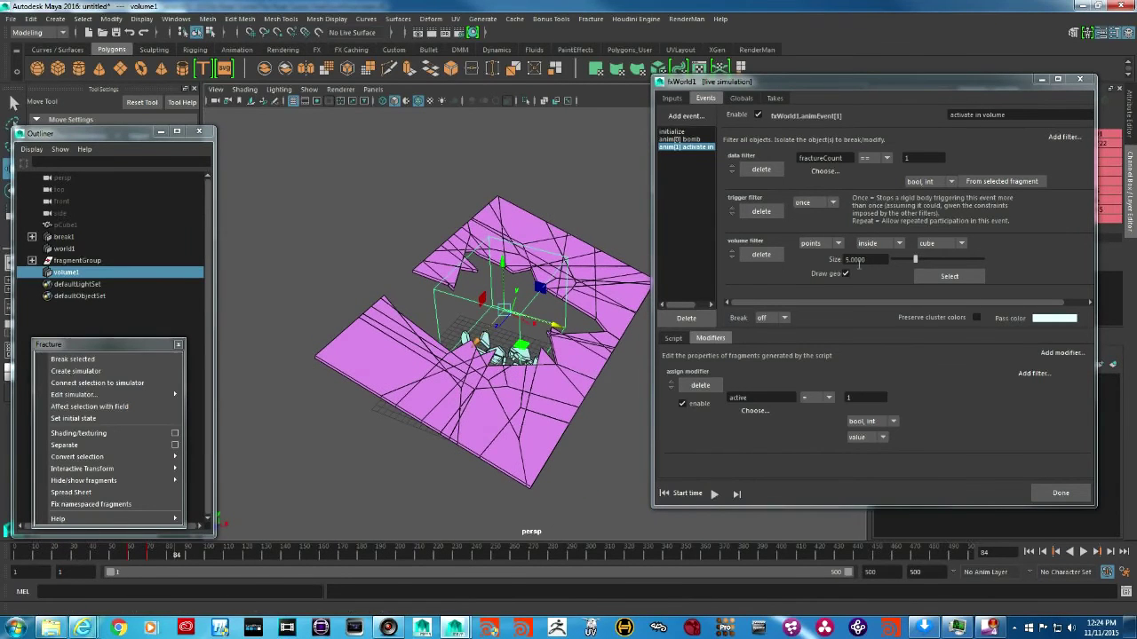
left_click(834, 244)
left_click(810, 256)
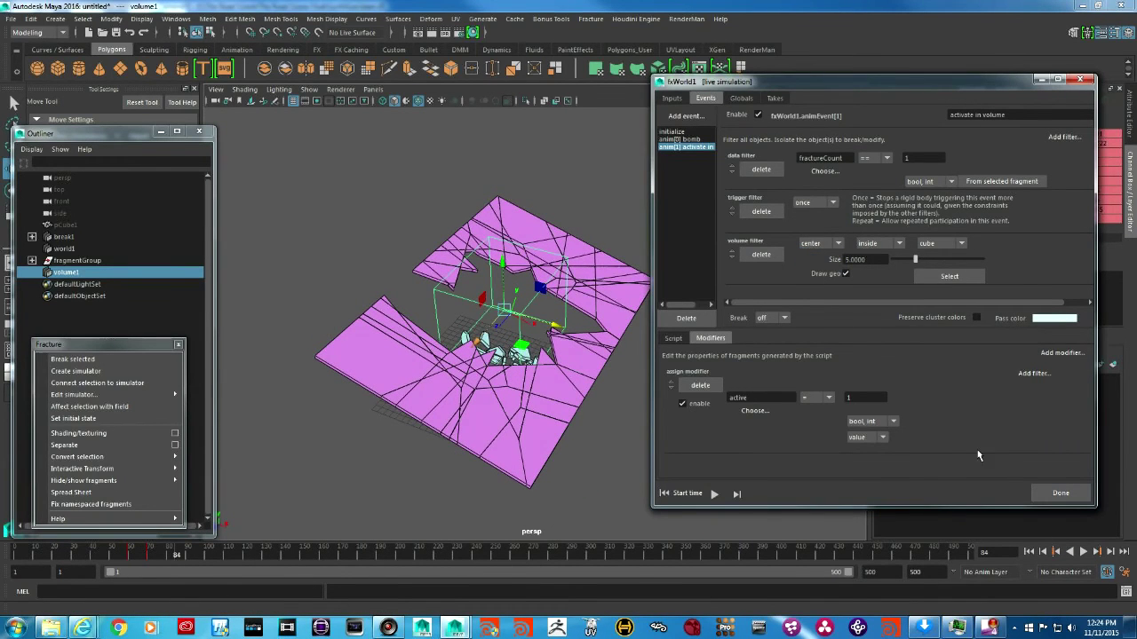
left_click(668, 493)
left_click_drag(375, 393, 391, 359, "alt")
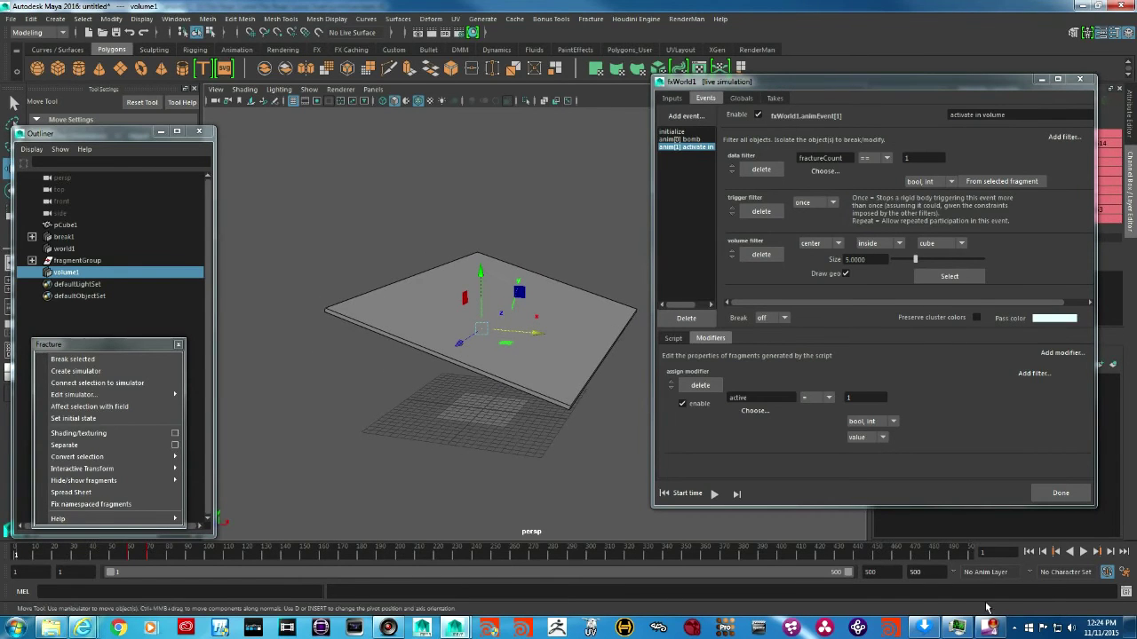
Play the simulation to frame 87, examine the hole and the fallen fragments, and rewind to the first frame.
left_click(1082, 551)
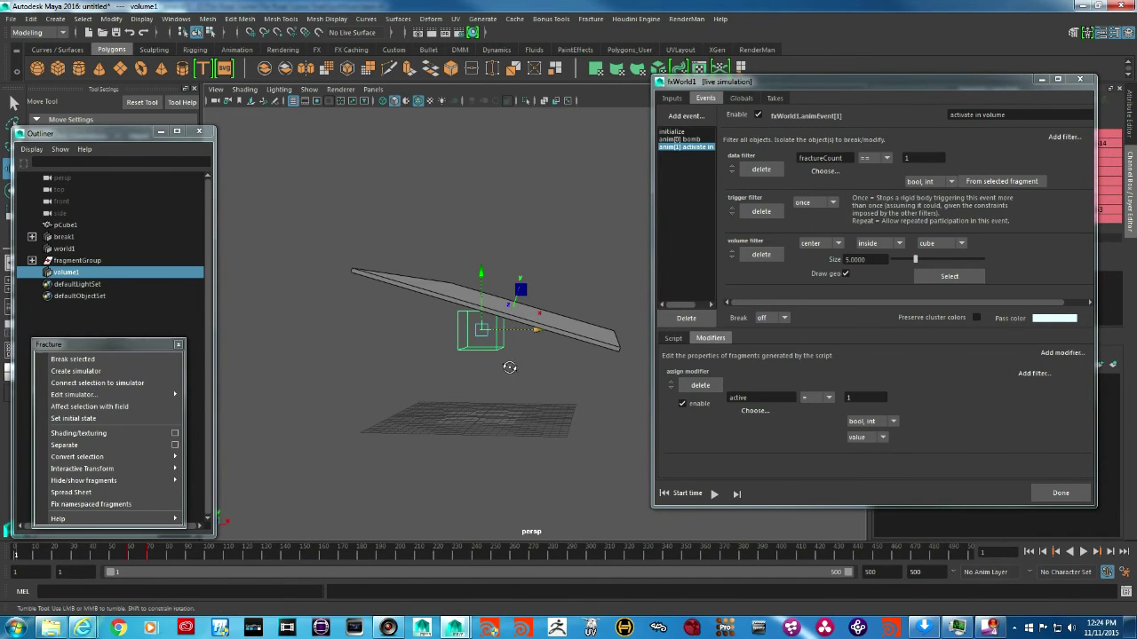
left_click(1083, 552)
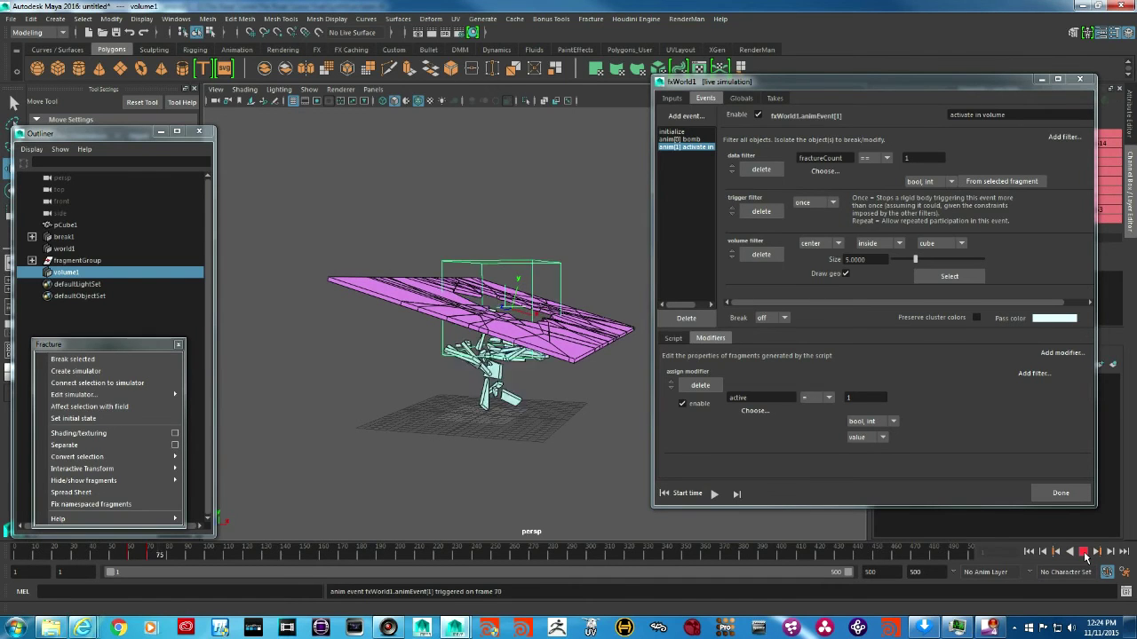
left_click_drag(497, 417, 515, 397, "alt")
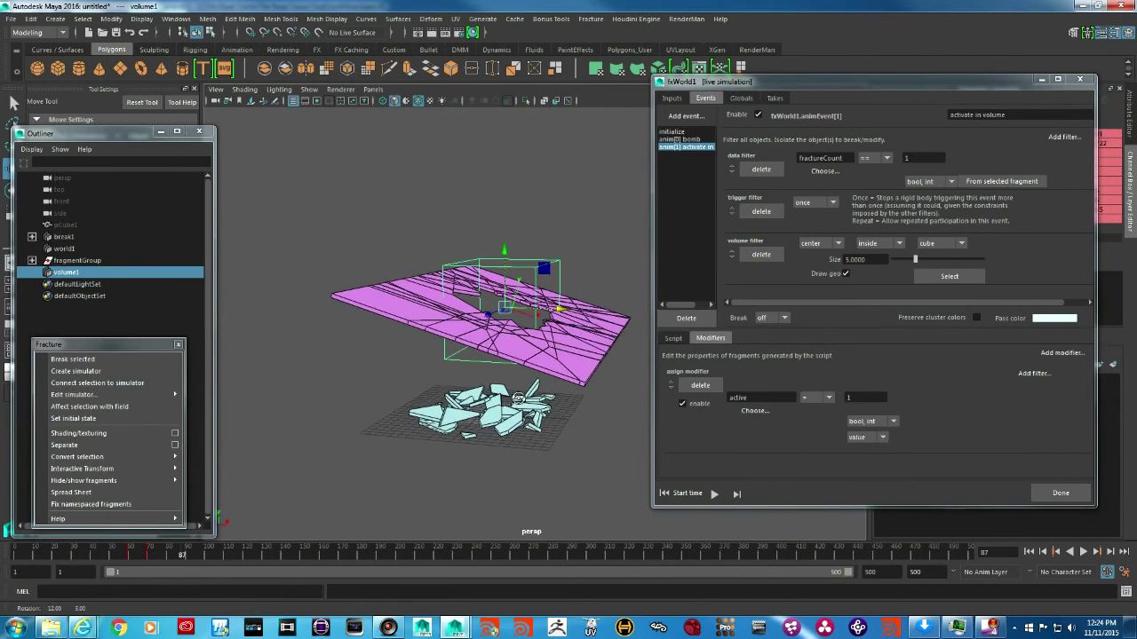
left_click(1029, 552)
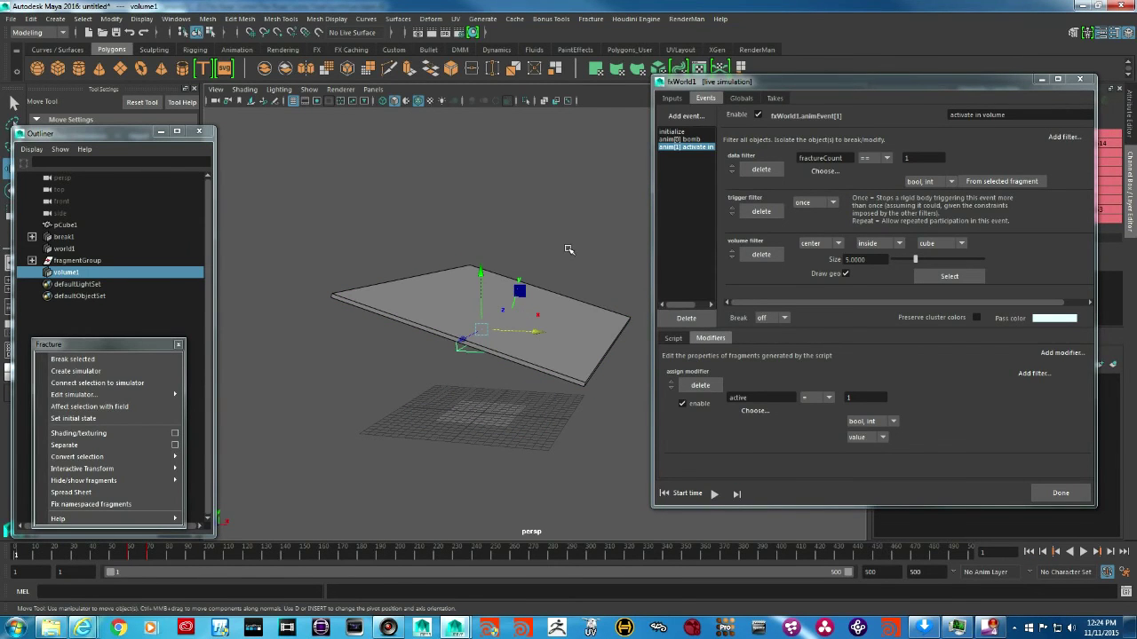
left_click_drag(522, 311, 550, 306, "alt")
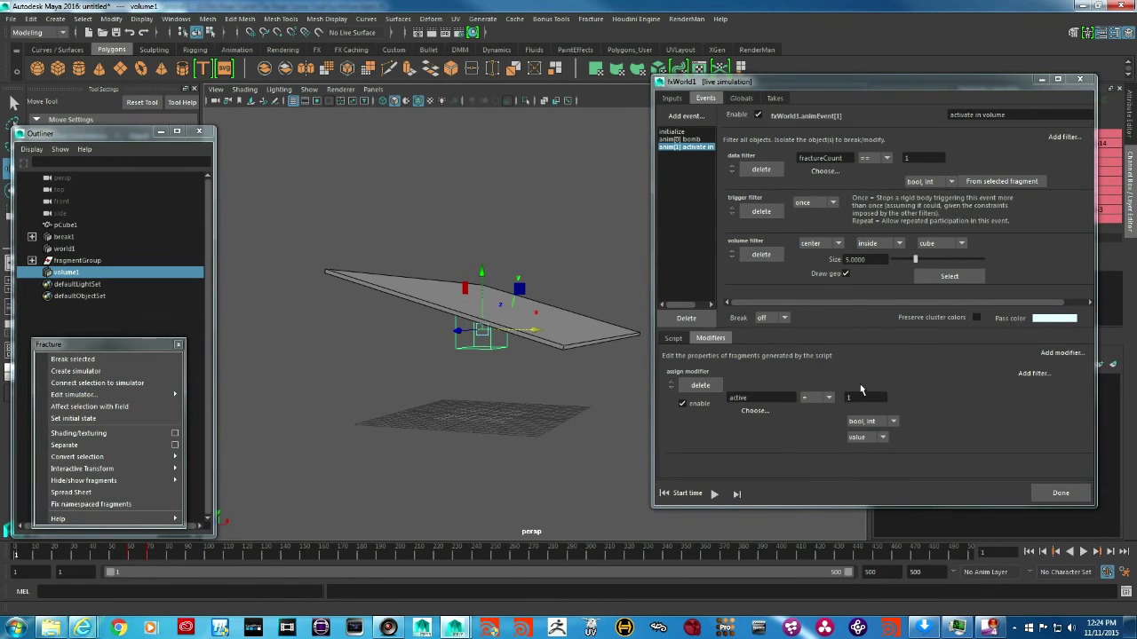
Add a second assign modifier to the activate in volume event and make it control the fragments' velocity.
left_click(1066, 354)
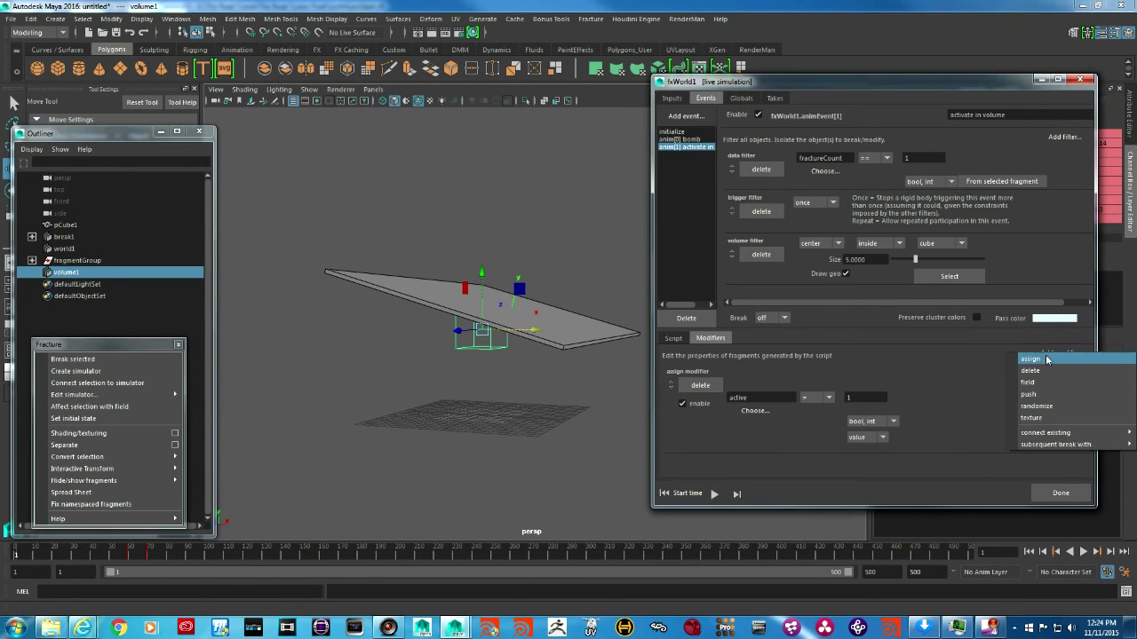
left_click(1056, 358)
left_click_drag(1091, 390, 1090, 430)
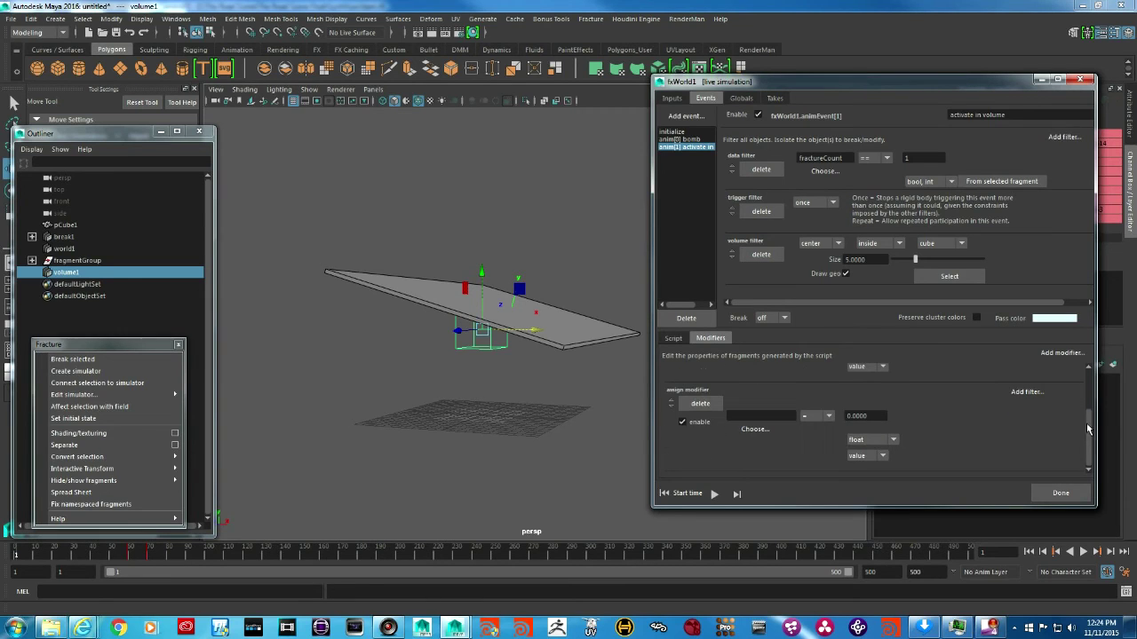
left_click(754, 430)
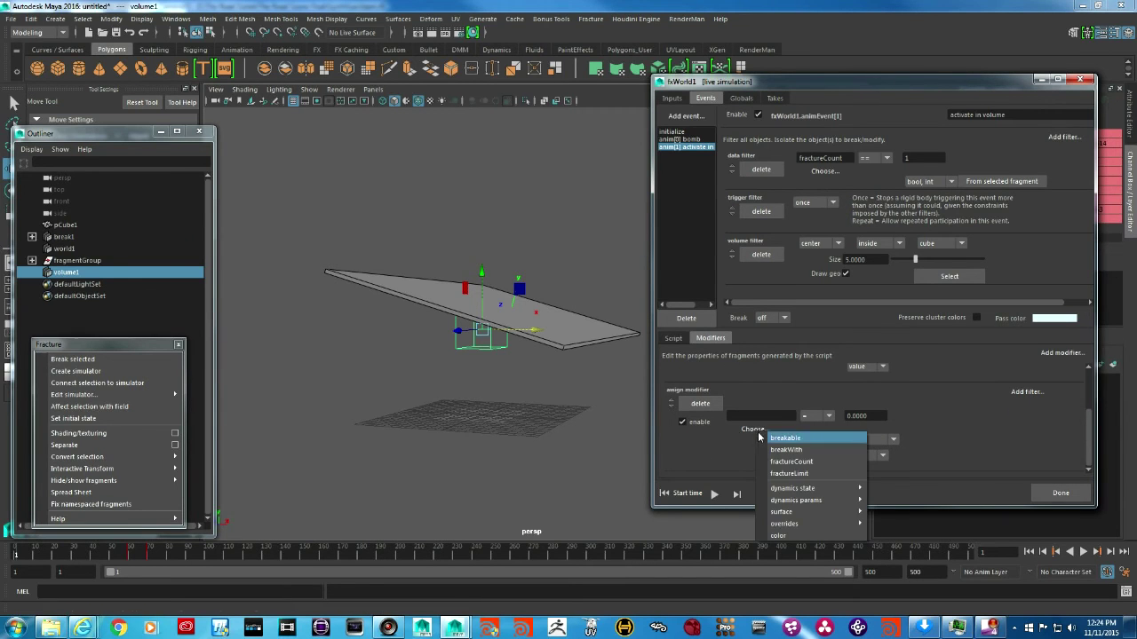
mouse_move(829, 506)
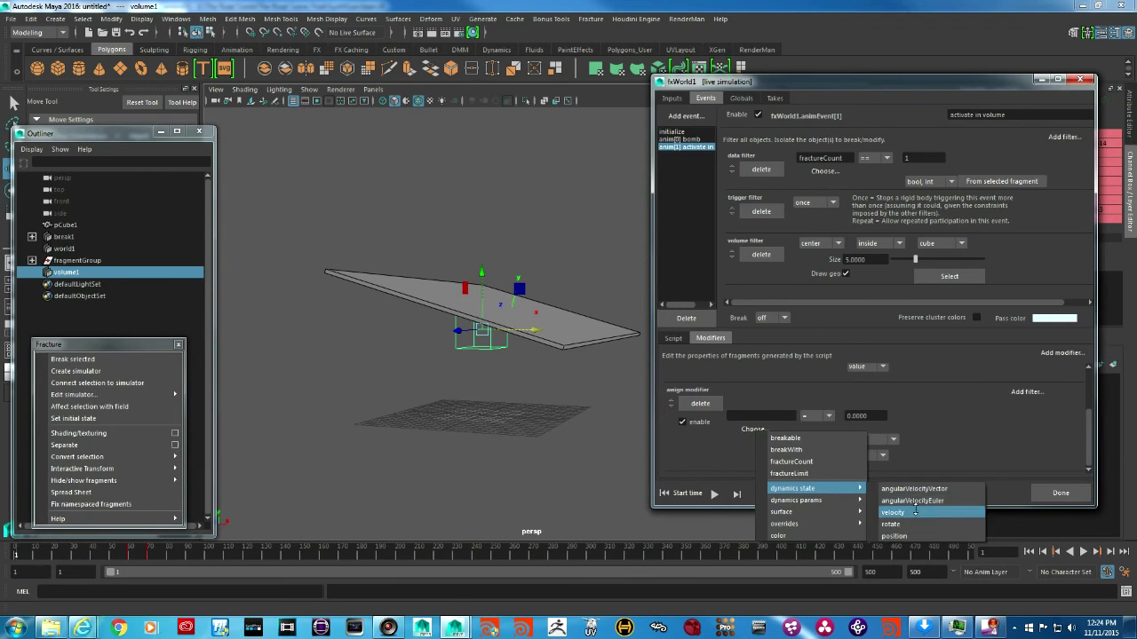
left_click(917, 515)
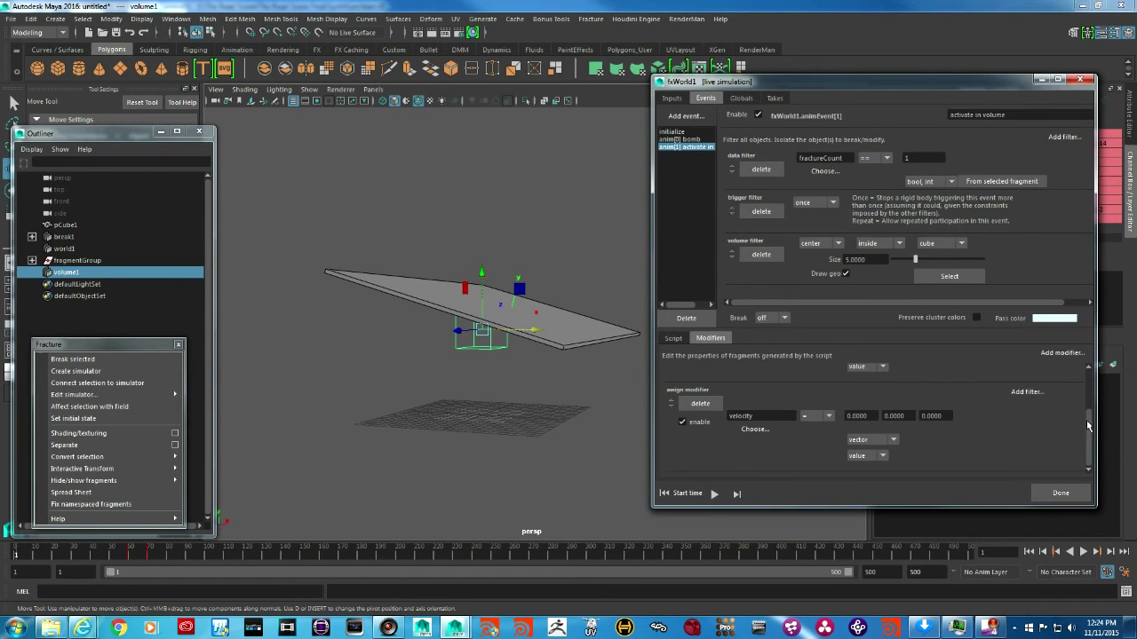
Set the velocity modifier's Y value to 40, and play the simulation to frame 97 to examine how the fragments move.
left_click_drag(903, 419, 879, 420)
type("40")
key("Return")
left_click_drag(560, 422, 476, 420, "alt")
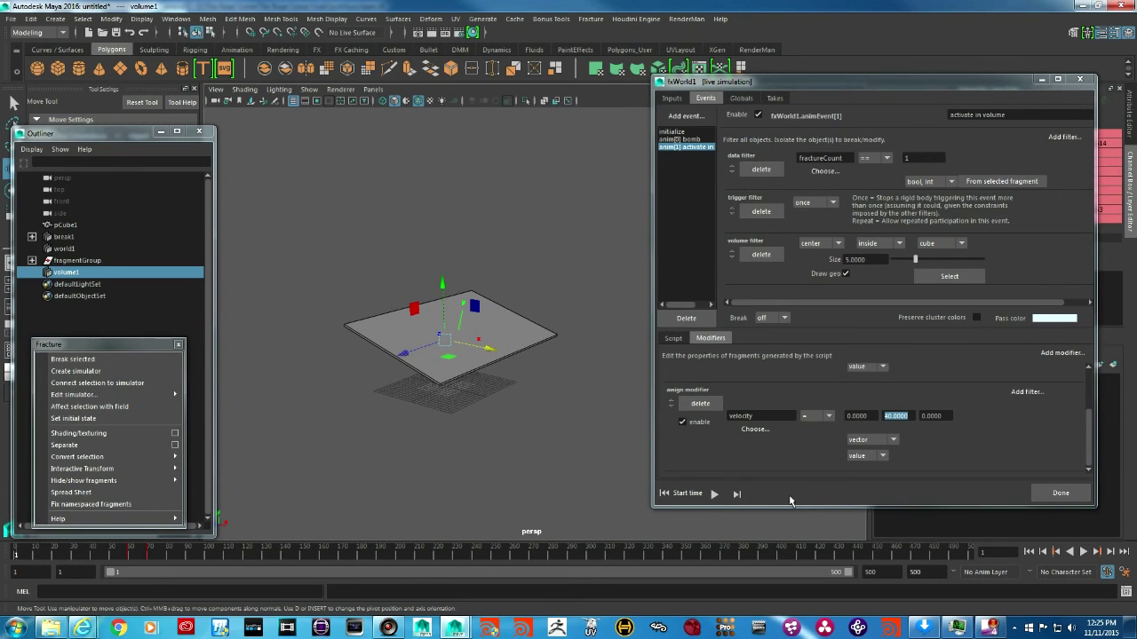
left_click(713, 495)
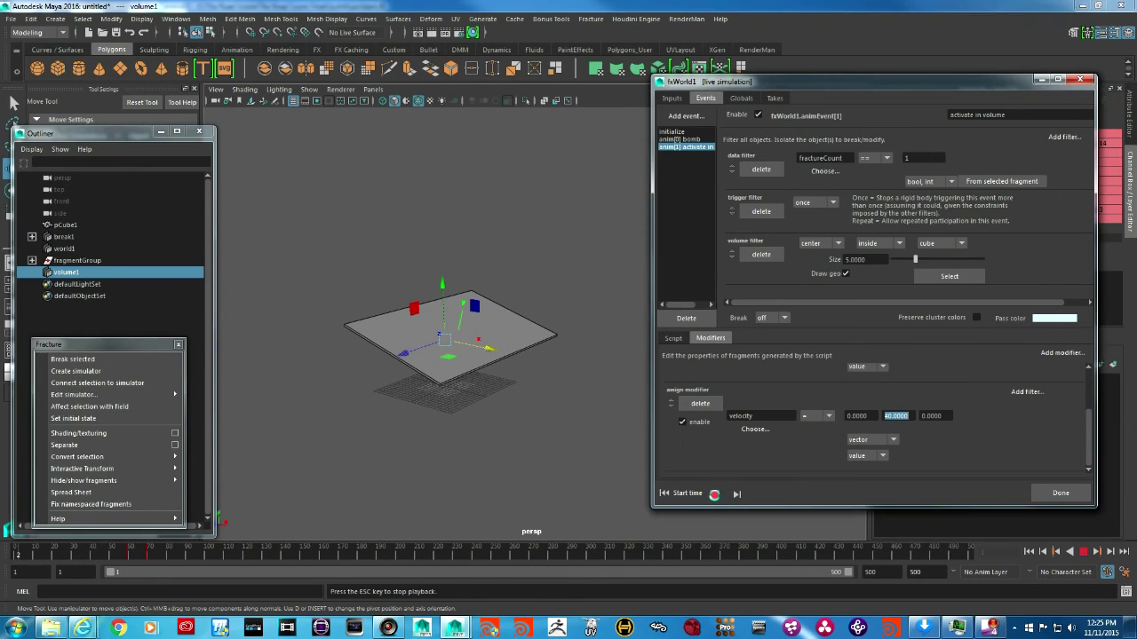
left_click(713, 494)
left_click_drag(542, 418, 494, 366, "alt")
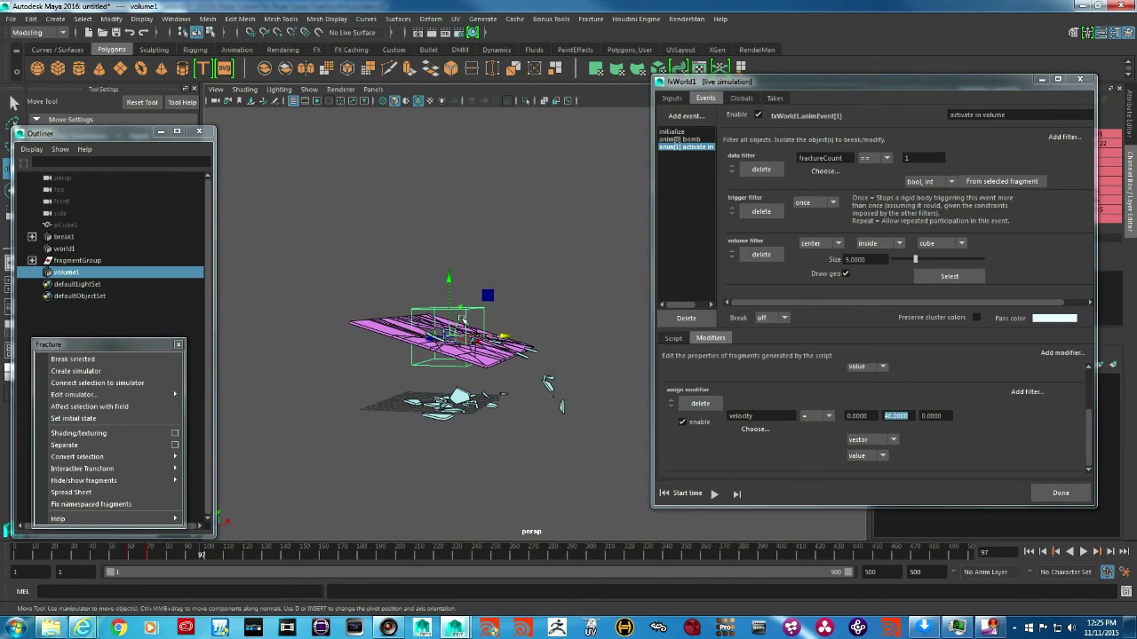
key("Return")
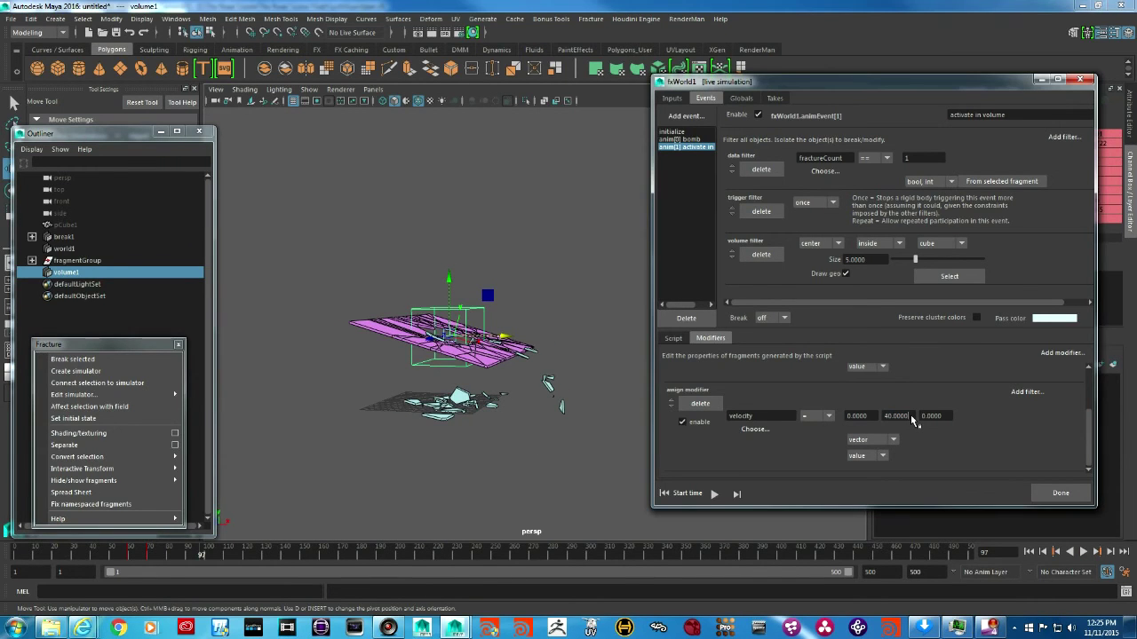
Raise the velocity modifier's Y value to 100, play the simulation to frame 89 to examine the fragments, and rewind.
left_click_drag(911, 415, 878, 414)
type("100")
left_click(664, 493)
left_click(713, 496)
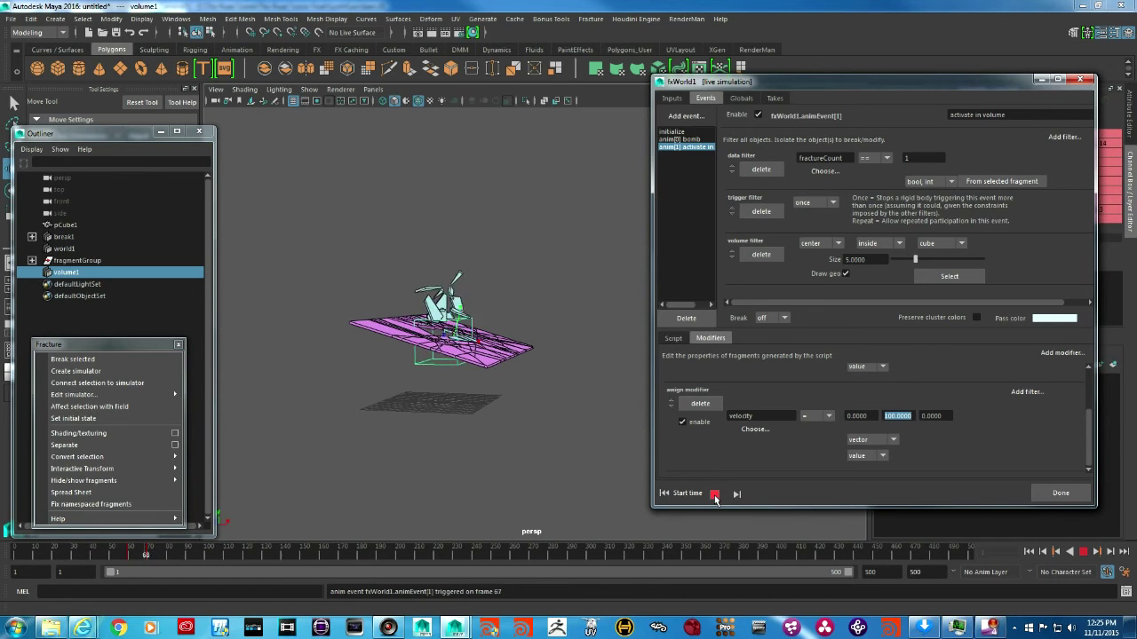
left_click(536, 397)
left_click_drag(537, 397, 532, 434, "alt")
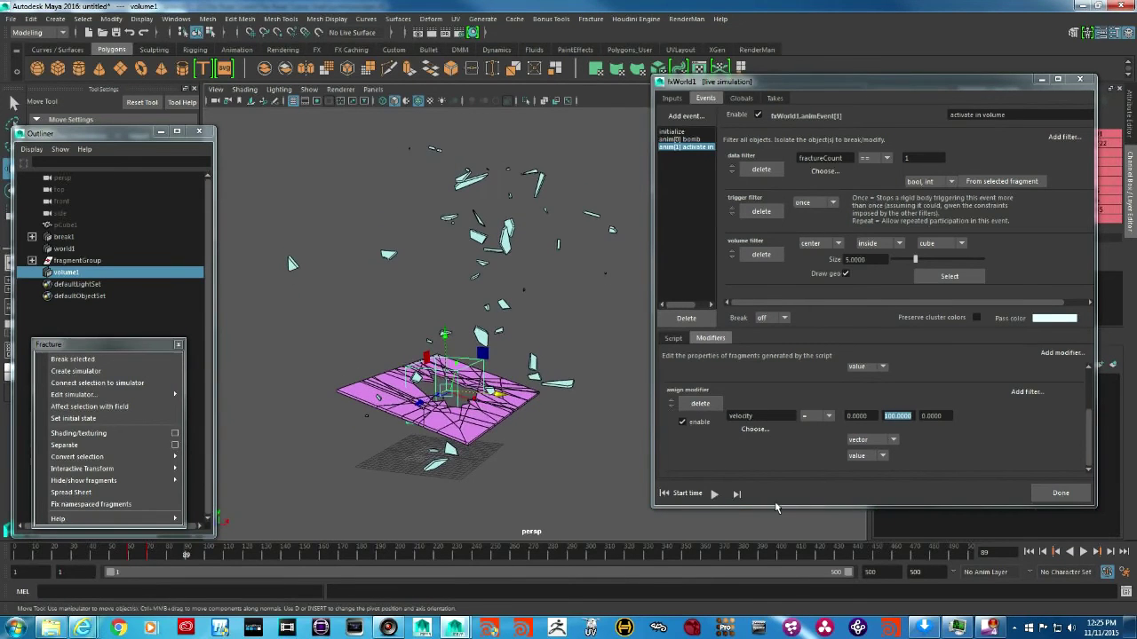
left_click(677, 493)
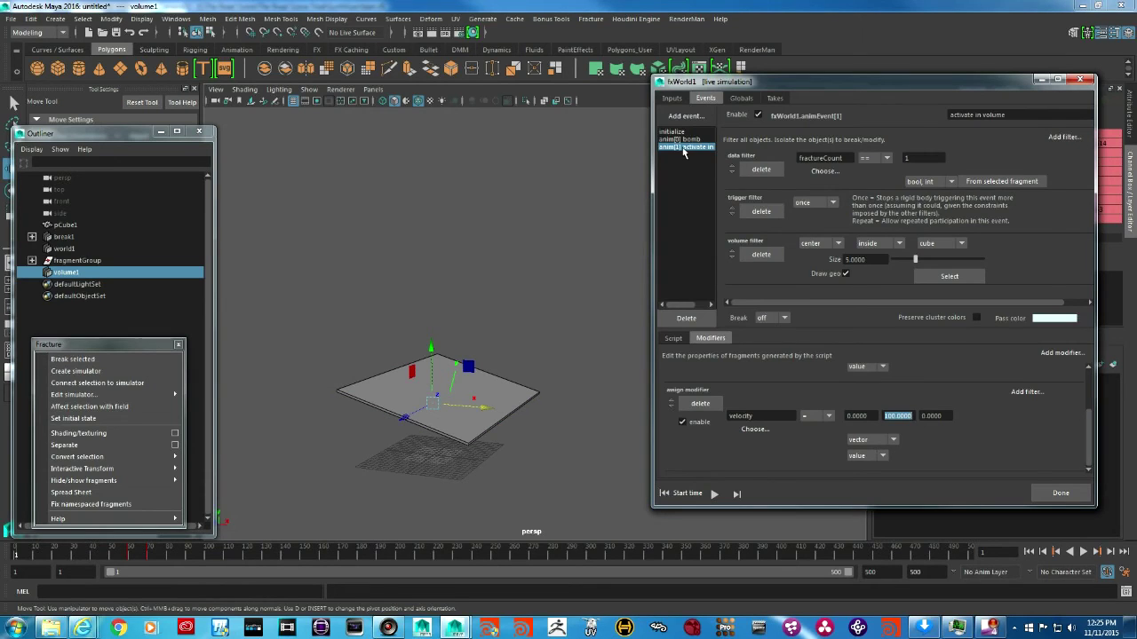
Set the simulation's global Y gravity to -9.8, and play to frame 90 to examine the fragments above the slab.
left_click(741, 98)
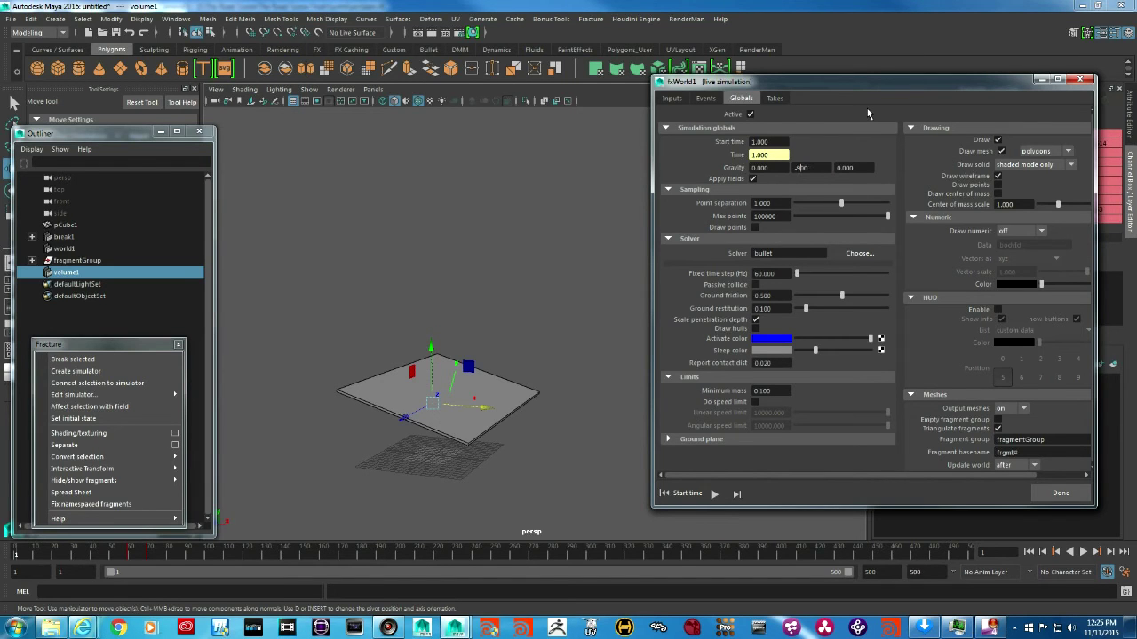
key("Return")
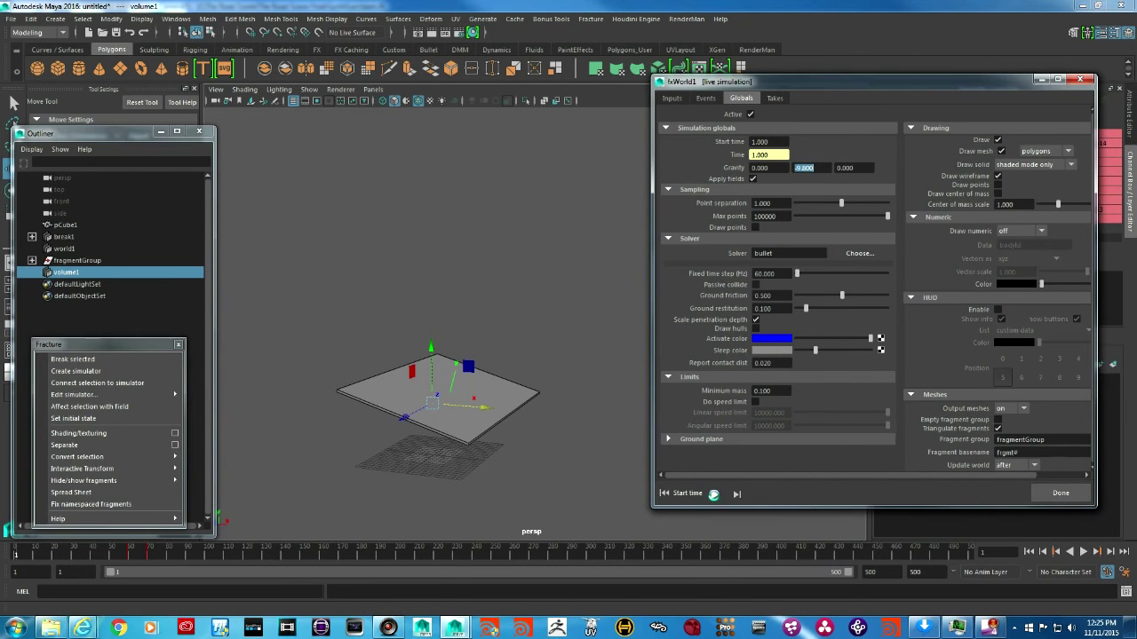
left_click(714, 496)
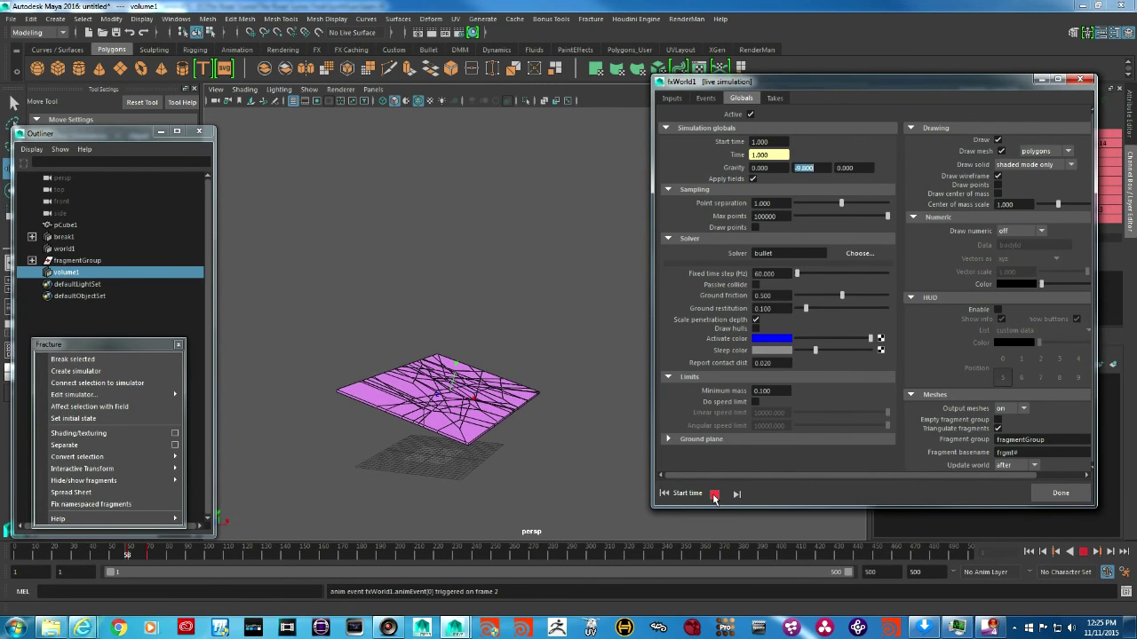
left_click(714, 495)
left_click_drag(425, 359, 551, 382, "alt")
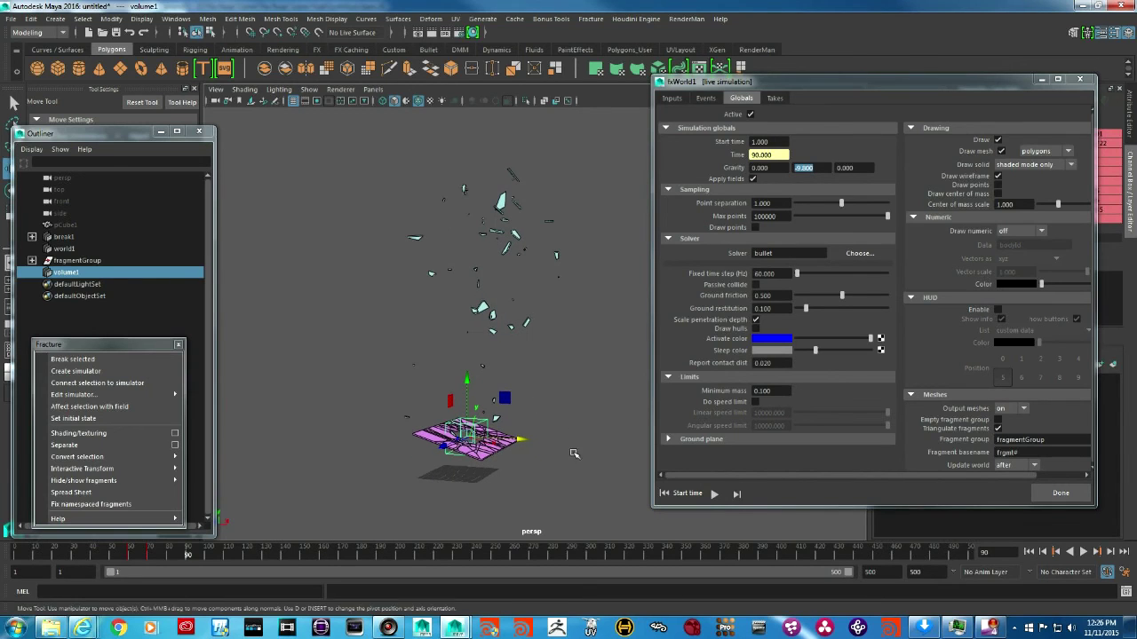
Lower the velocity modifier's Y value to 10, and replay the simulation from the start to frame 104.
left_click(774, 98)
left_click(706, 98)
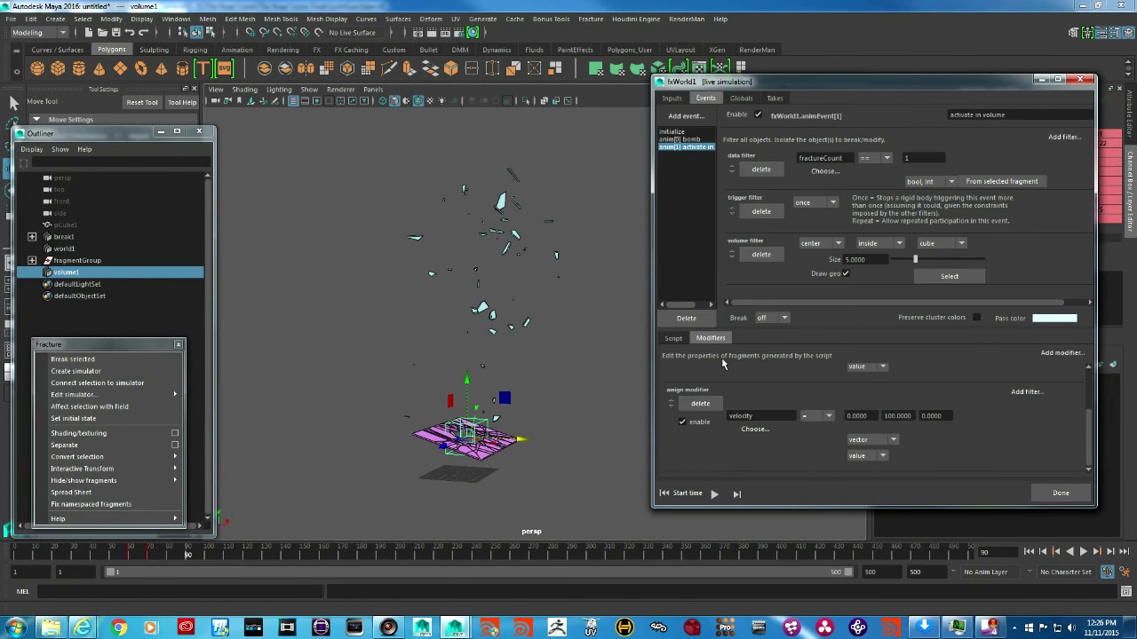
left_click(909, 416)
type("10")
key("Return")
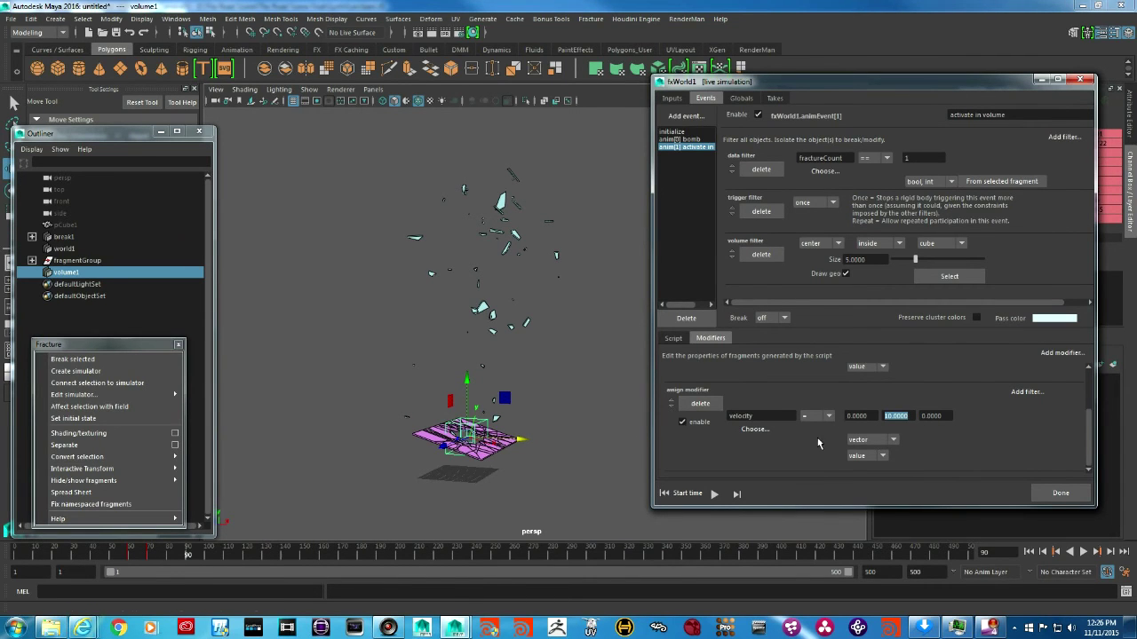
left_click(665, 493)
left_click(715, 493)
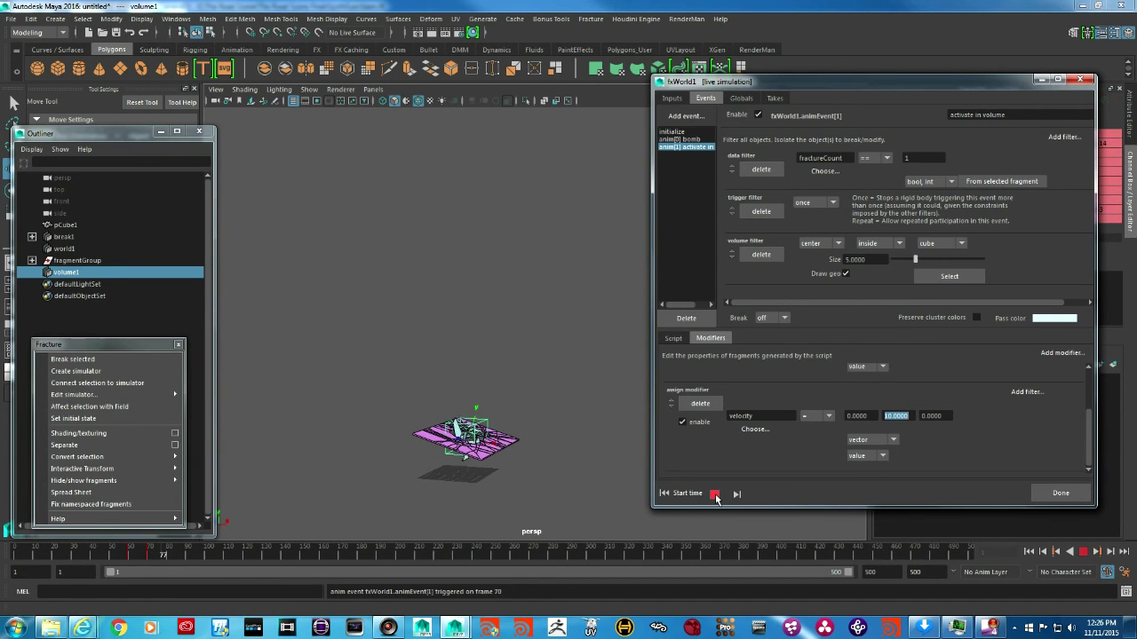
left_click(715, 493)
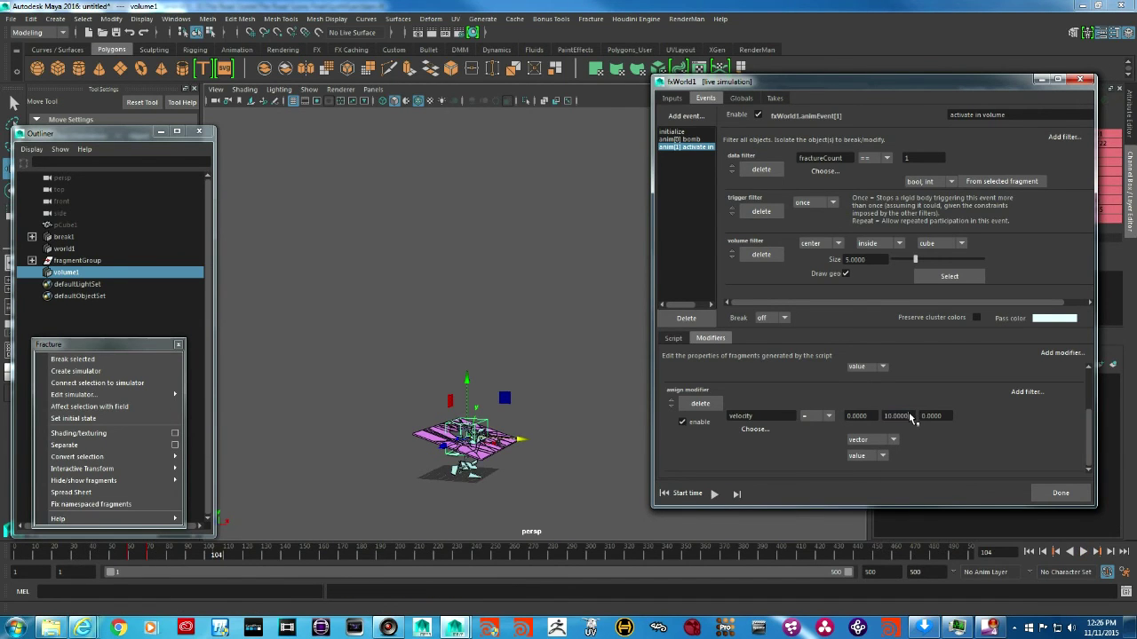
Set the velocity modifier's Y value to 25, replay the simulation to frame 199, and examine the scattered fragments around the slab.
type("25")
key("Return")
left_click(663, 493)
left_click(715, 494)
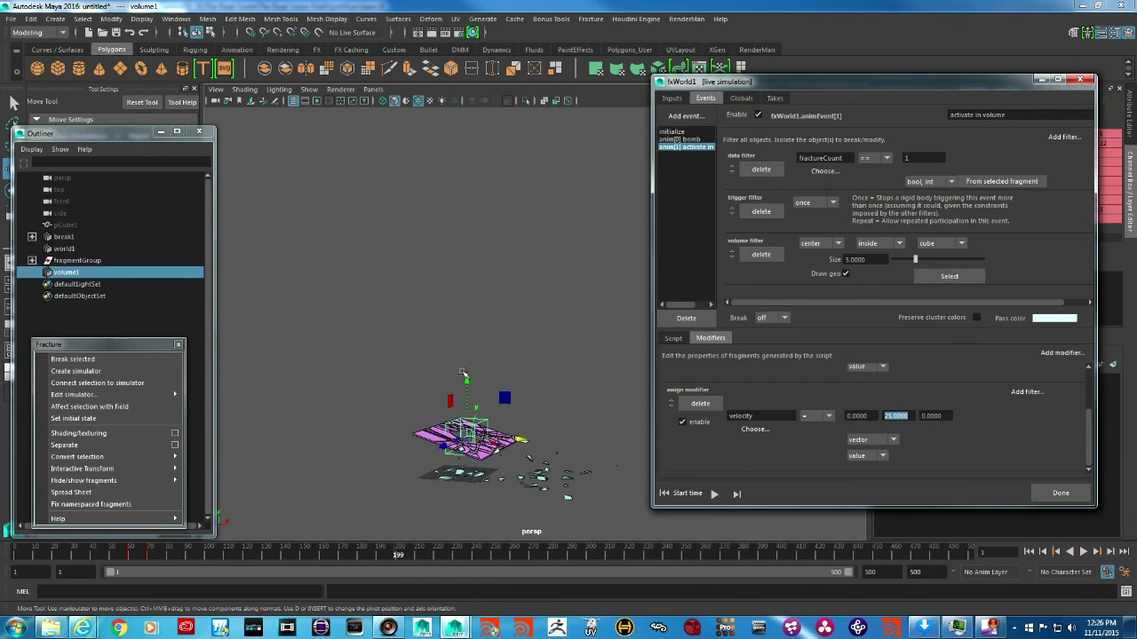
left_click(411, 450)
scroll(411, 450, "up", 3)
left_click_drag(411, 451, 534, 407, "alt")
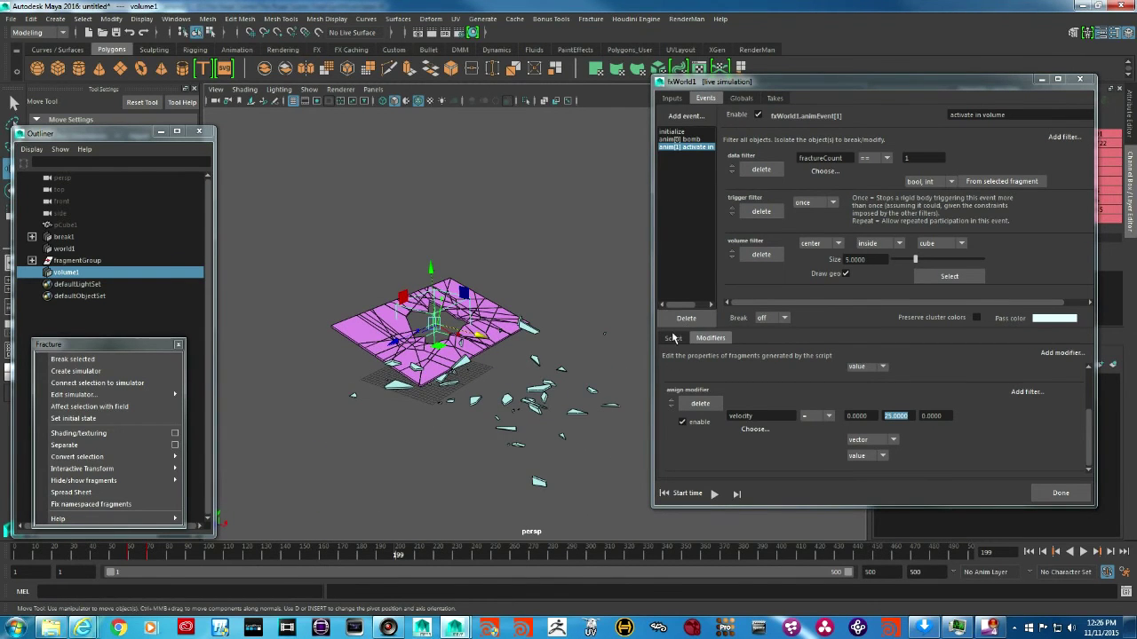
left_click_drag(488, 354, 485, 404, "alt")
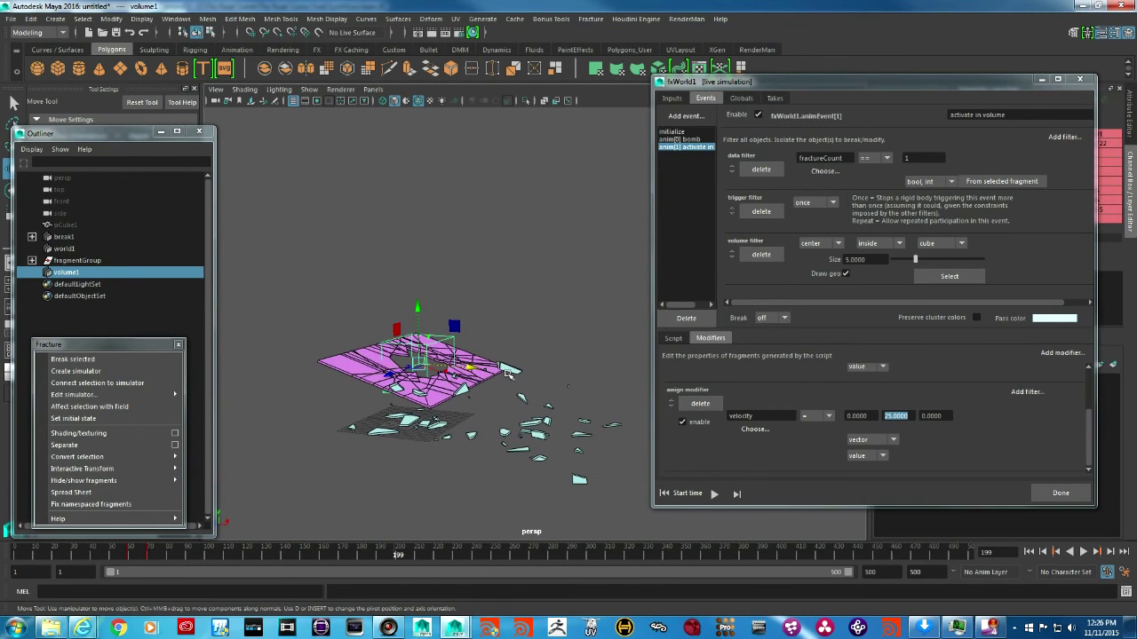
Set the simulation's global Y gravity to -981.
left_click(742, 99)
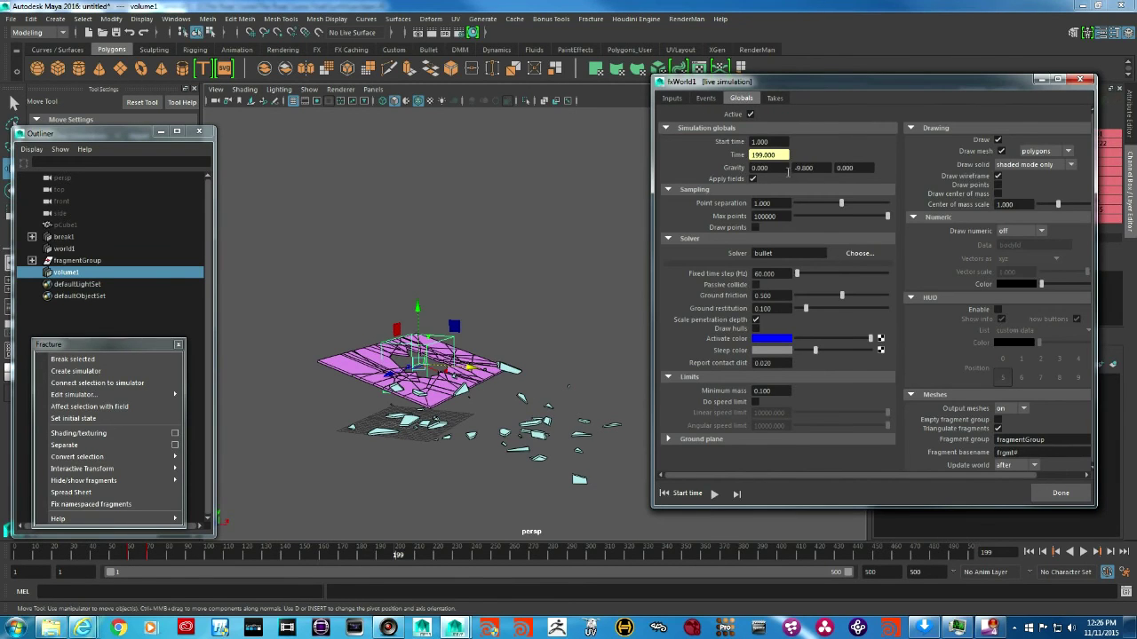
left_click_drag(817, 167, 793, 167)
type("-")
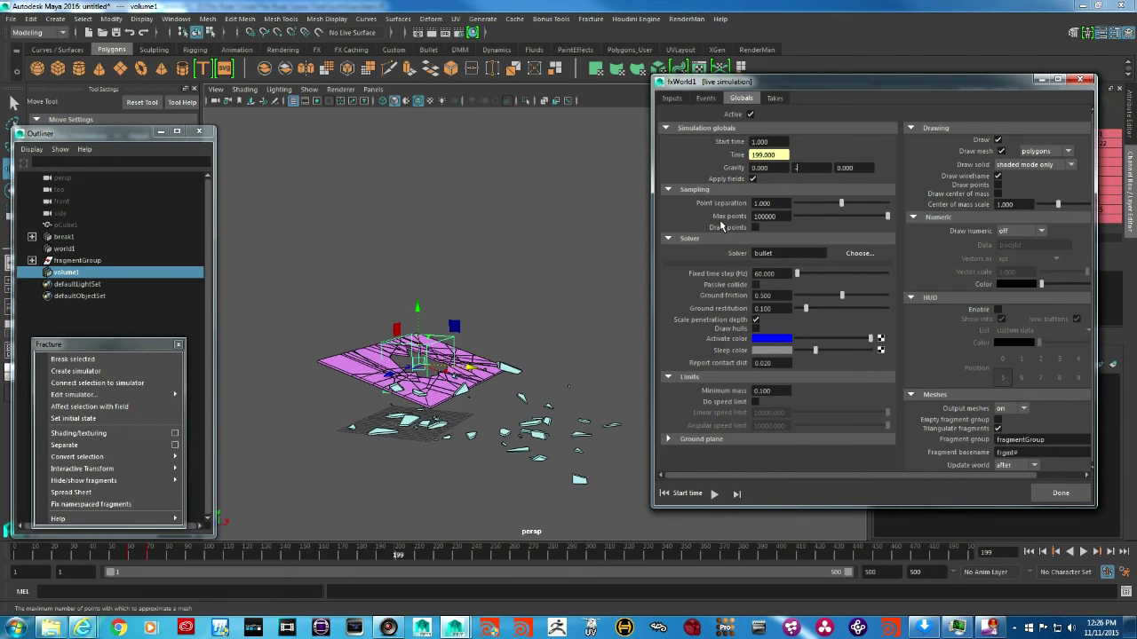
key("Return")
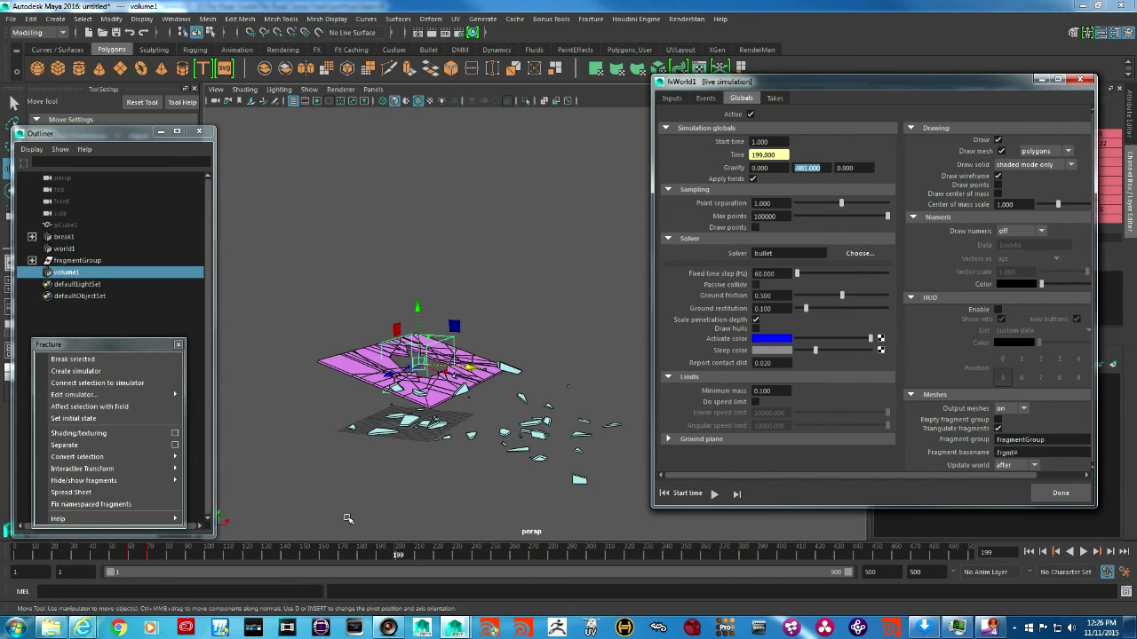
middle_click_drag(476, 447, 453, 472)
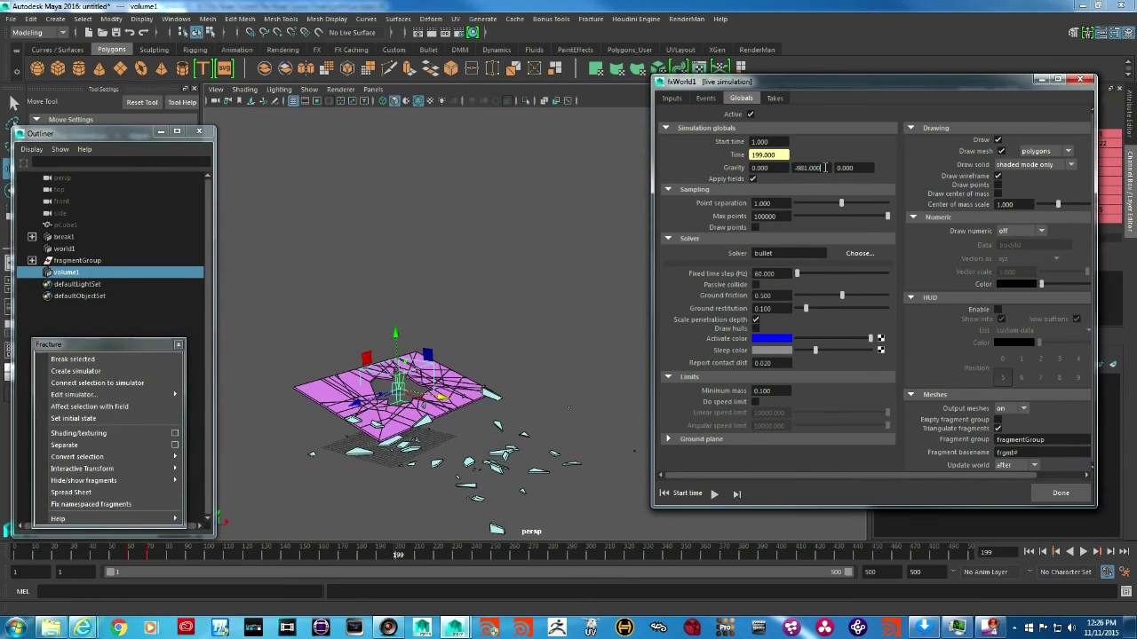
Set the simulation's global Y gravity to -98.1, and rewind the simulation to its start frame.
type("-98.1")
key("Return")
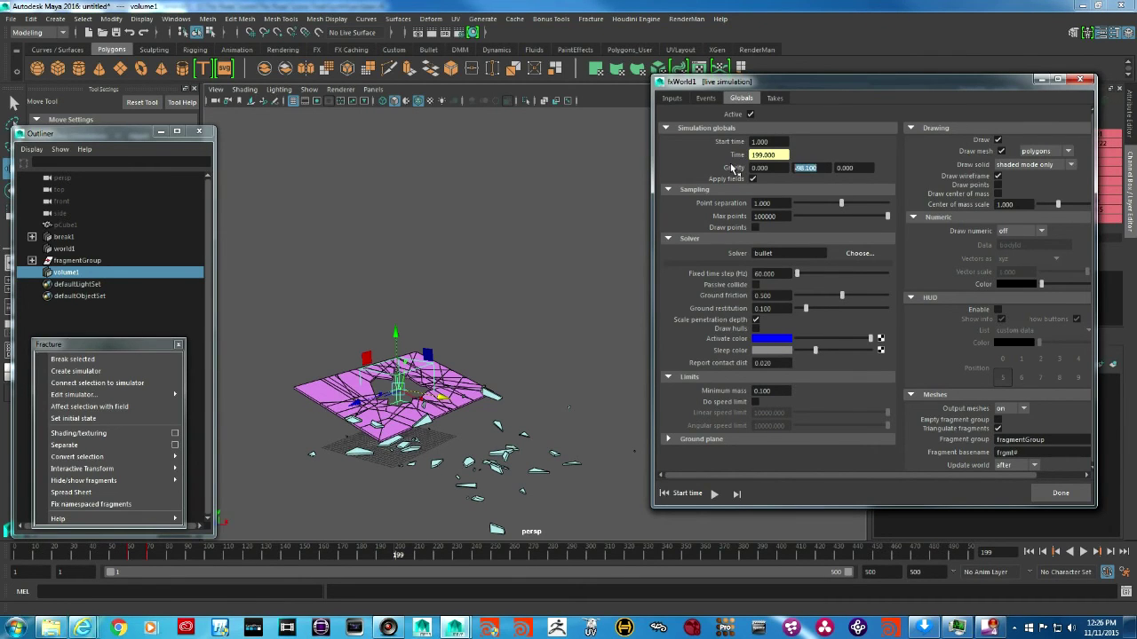
left_click(665, 494)
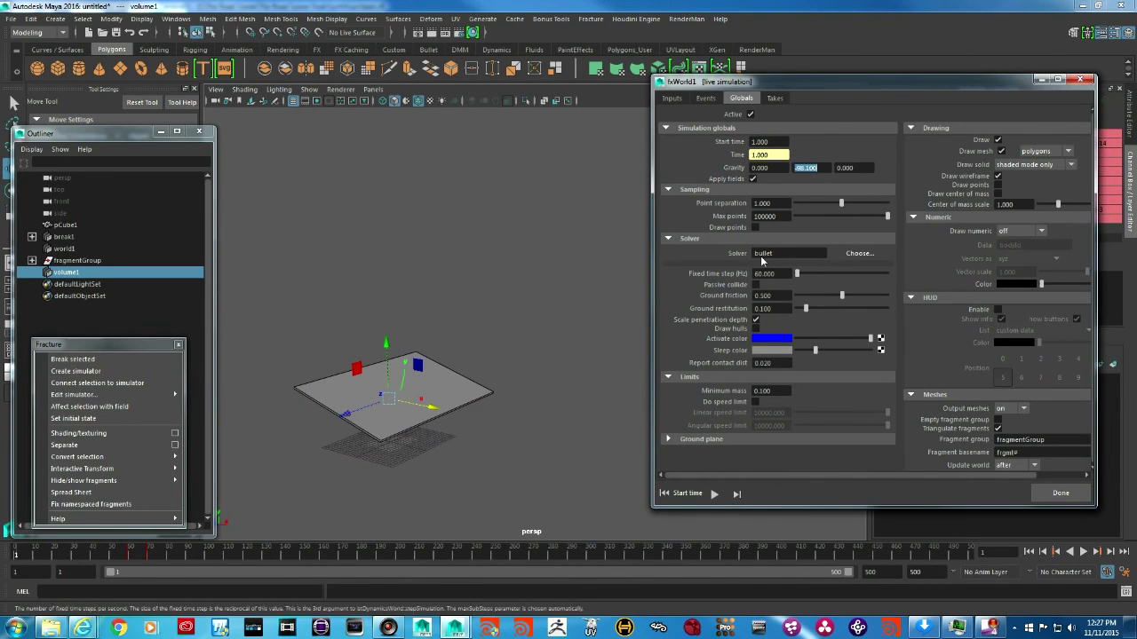
Set the activate-in-volume event's velocity modifier Y value to 85, and play the simulation to frame 116 to examine the fragments.
left_click(705, 98)
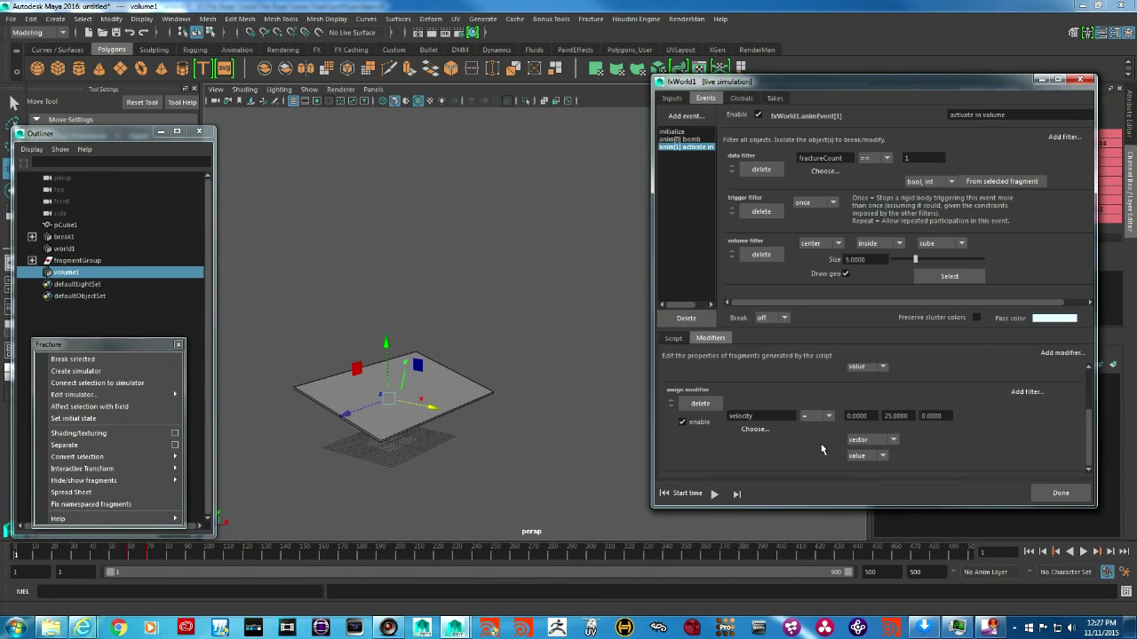
type("85")
key("Return")
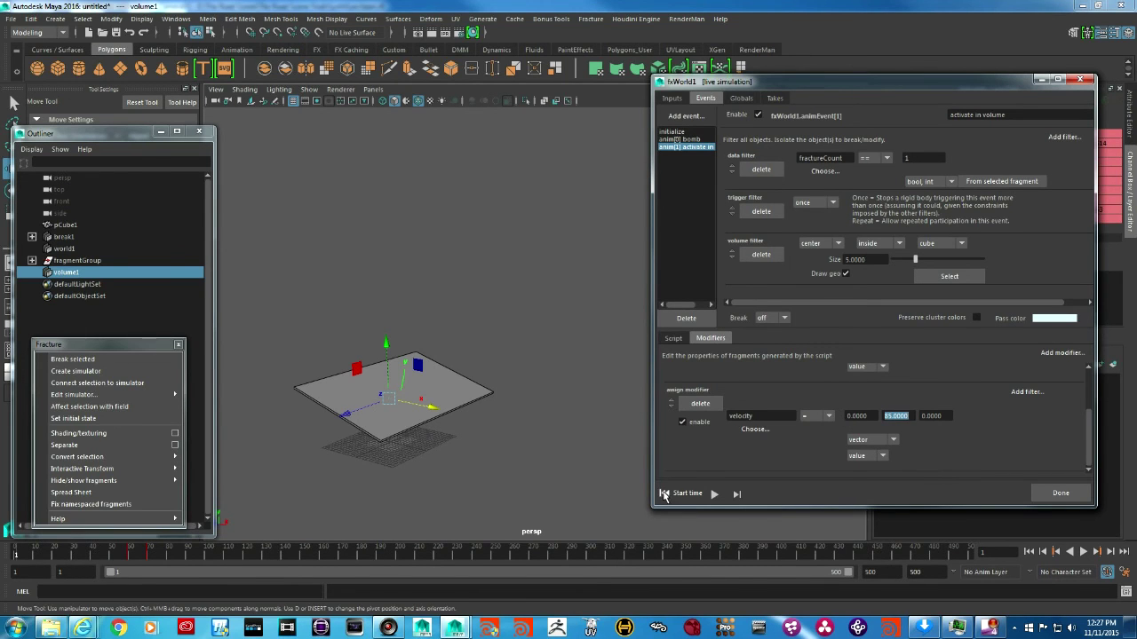
left_click(711, 494)
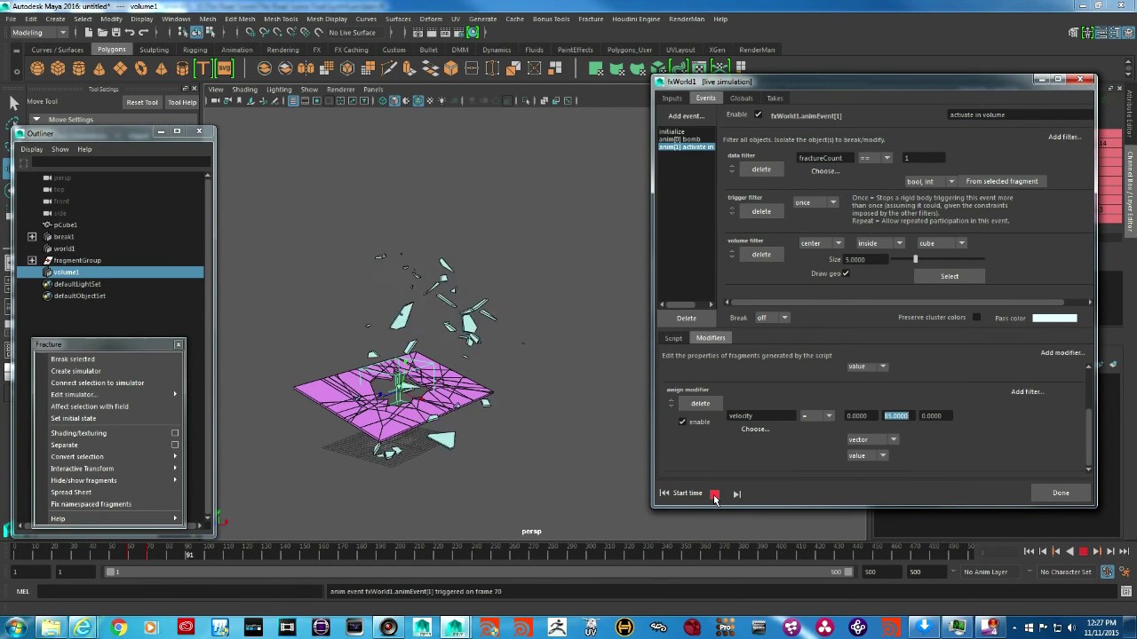
left_click(715, 495)
middle_click_drag(498, 413, 520, 434, "alt")
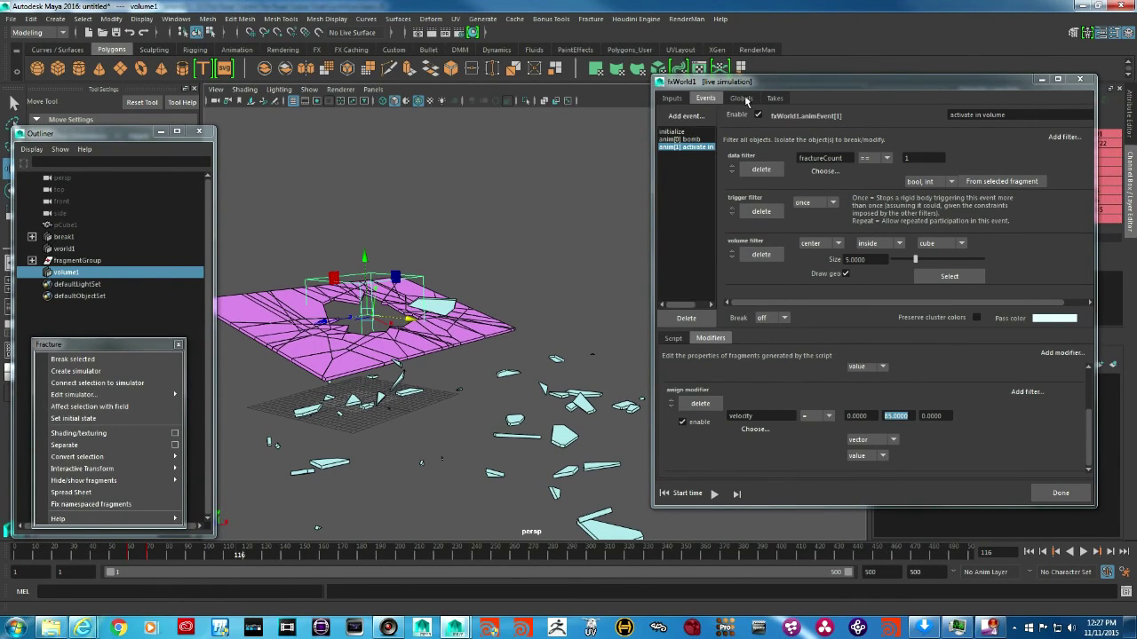
Open the input properties of pCubeShape1, replay the simulation past frame 169 to examine the scattering fragments, and rewind.
left_click(672, 98)
left_click(689, 130)
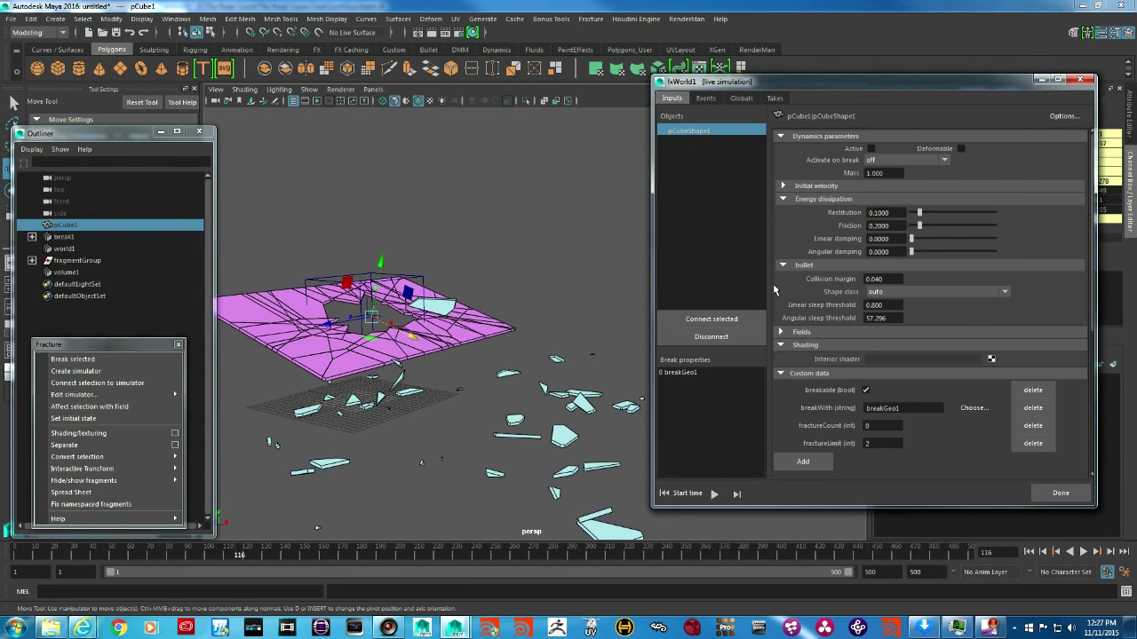
double_click(892, 225)
left_click(682, 493)
left_click_drag(465, 355, 515, 400, "alt")
left_click(714, 494)
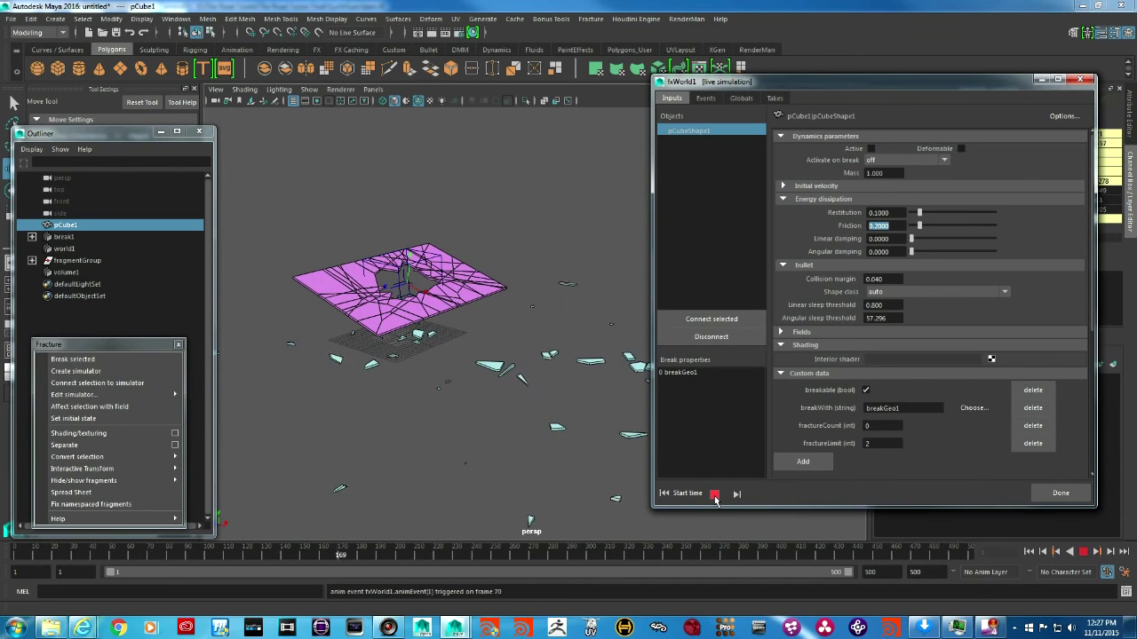
left_click(714, 494)
left_click(673, 494)
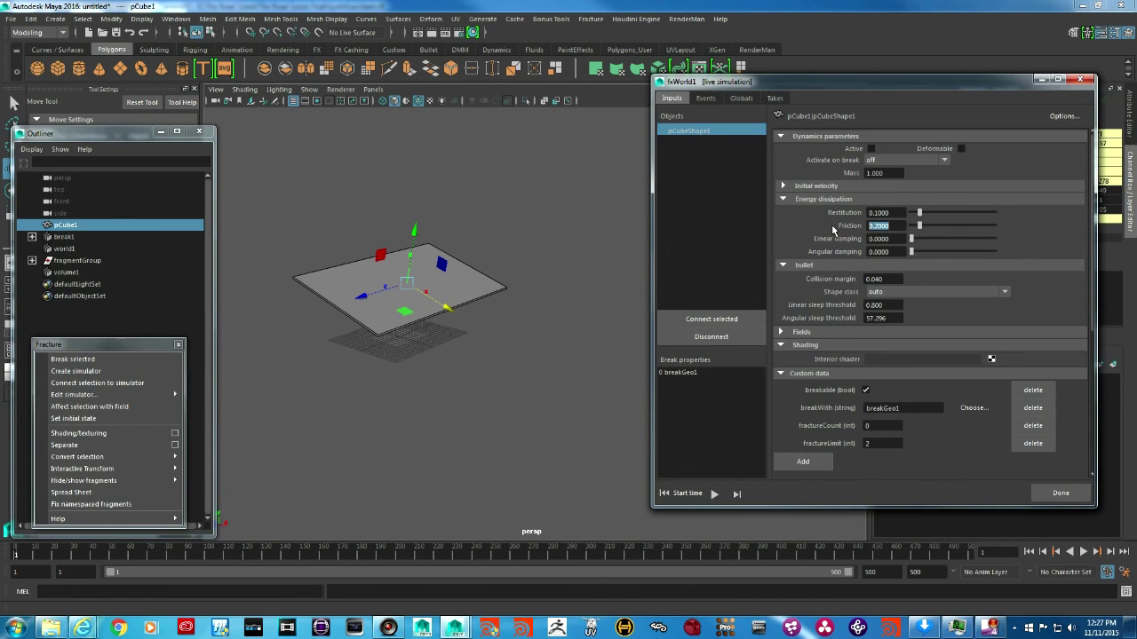
Set the friction of pCubeShape1 to 0.9, replay the simulation to frame 190 to examine the fragments, and rewind.
type("0.9")
key("Return")
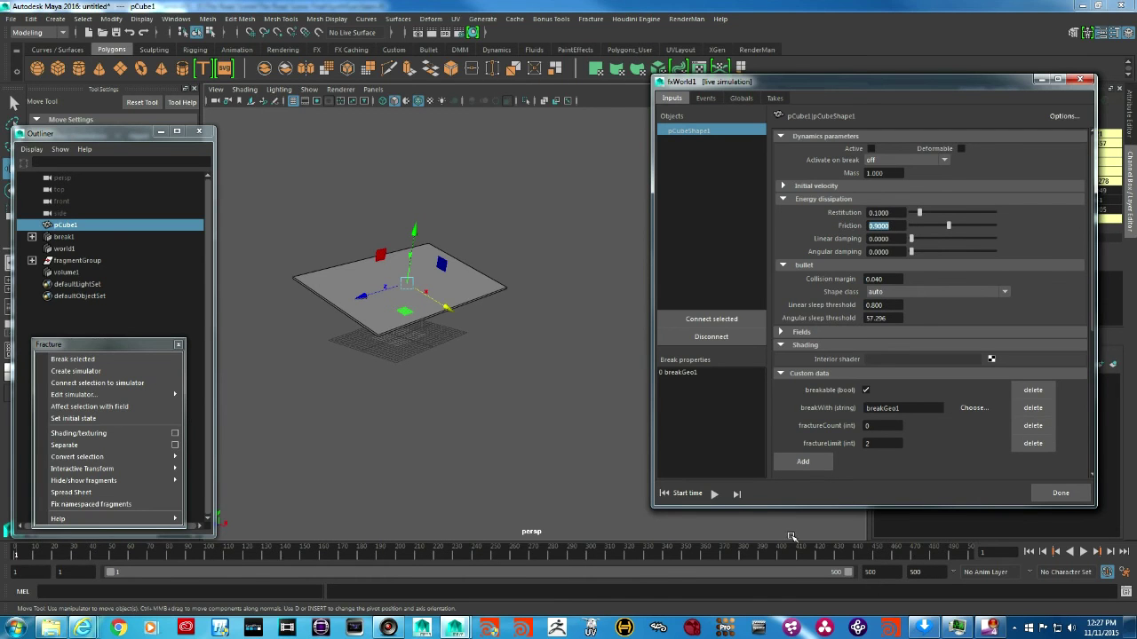
left_click(711, 495)
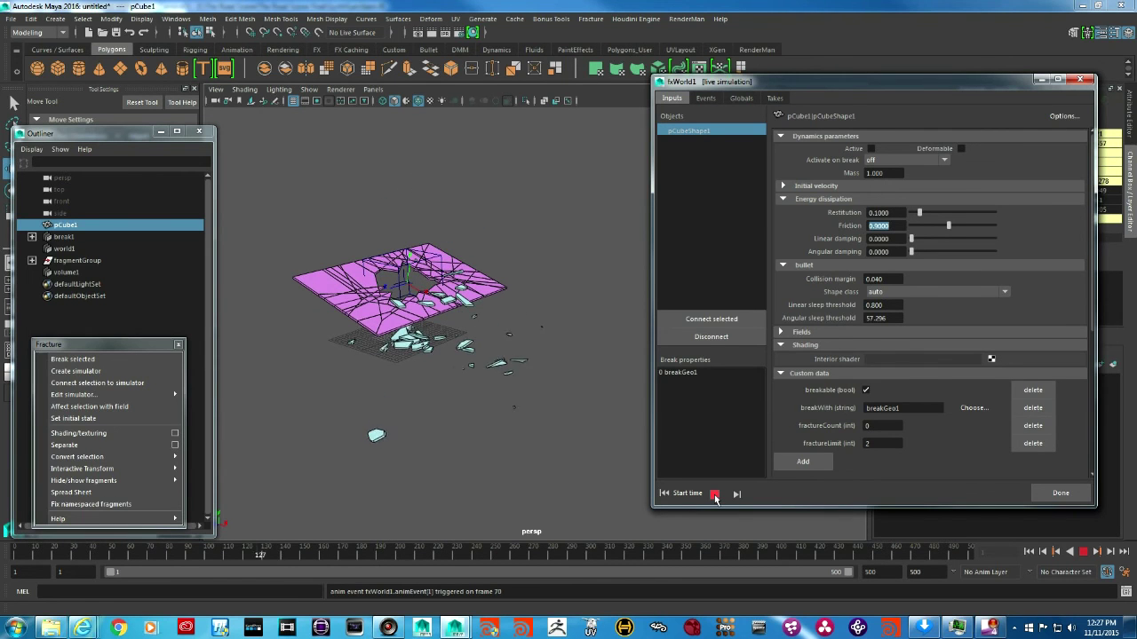
left_click(715, 497)
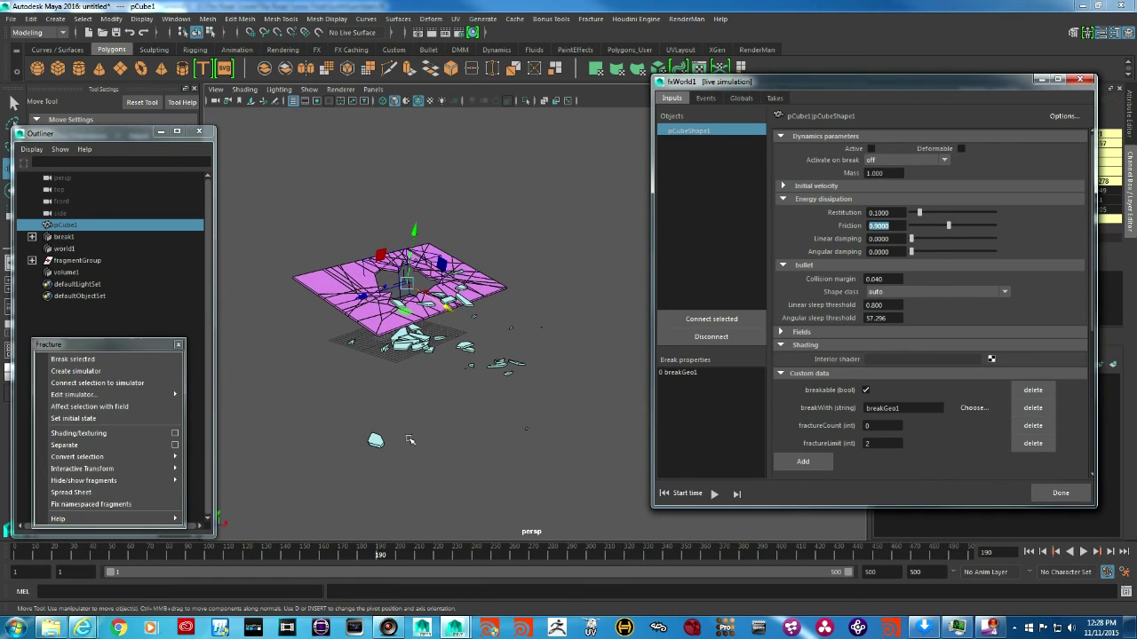
left_click(666, 495)
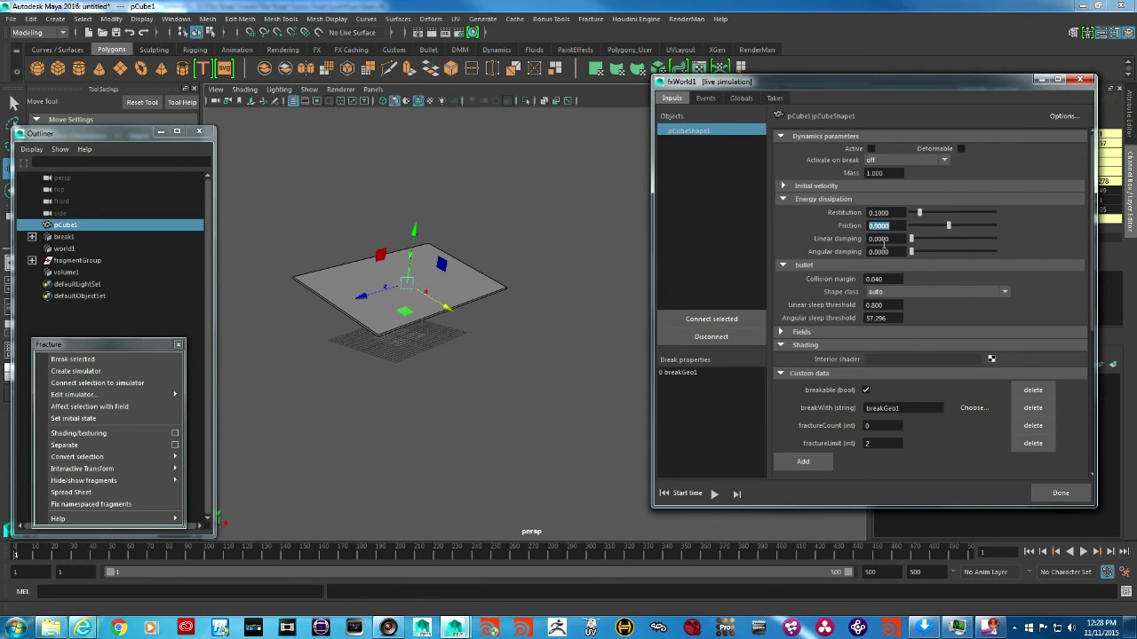
Shorten the timeline to end at frame 100, and play the simulation to that frame.
left_click(876, 173)
left_click(891, 173)
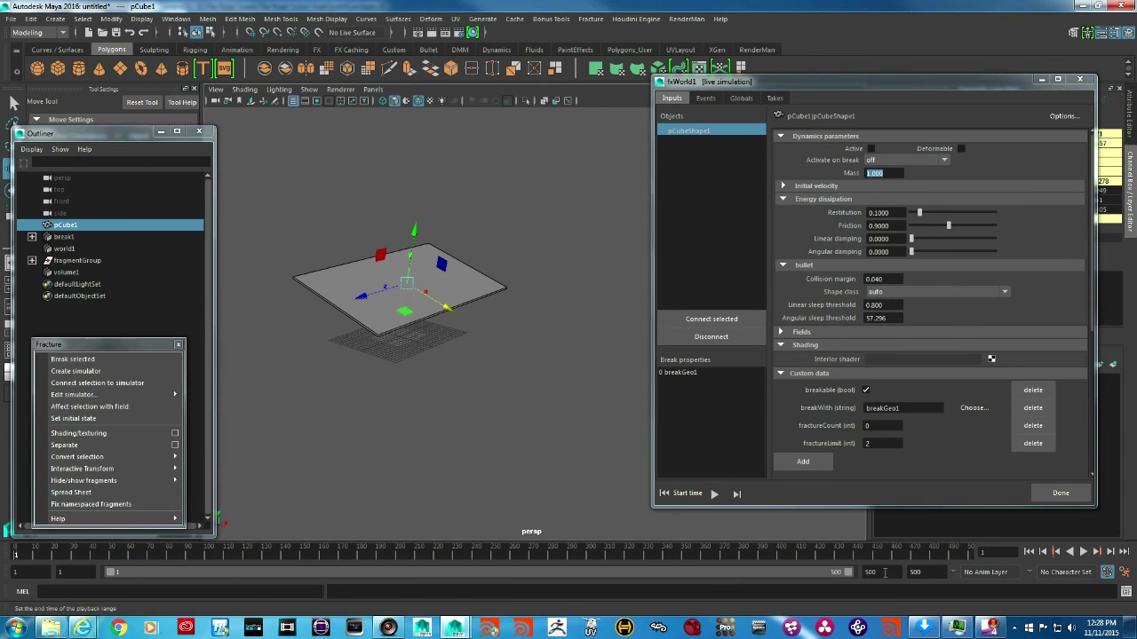
key("Tab")
type("100")
key("Return")
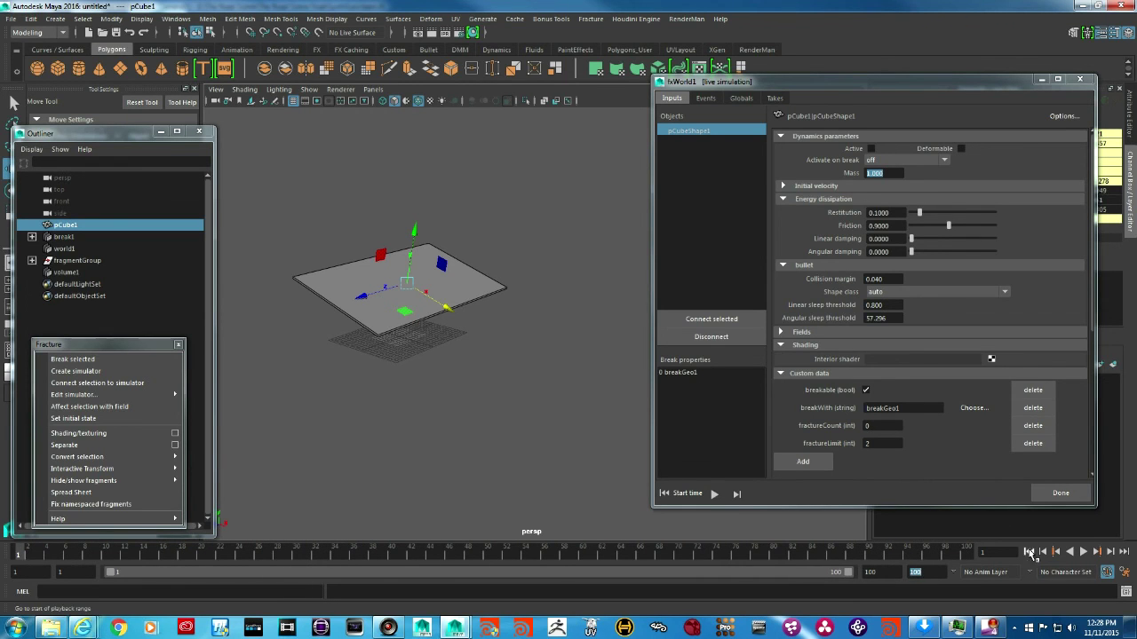
left_click(1084, 553)
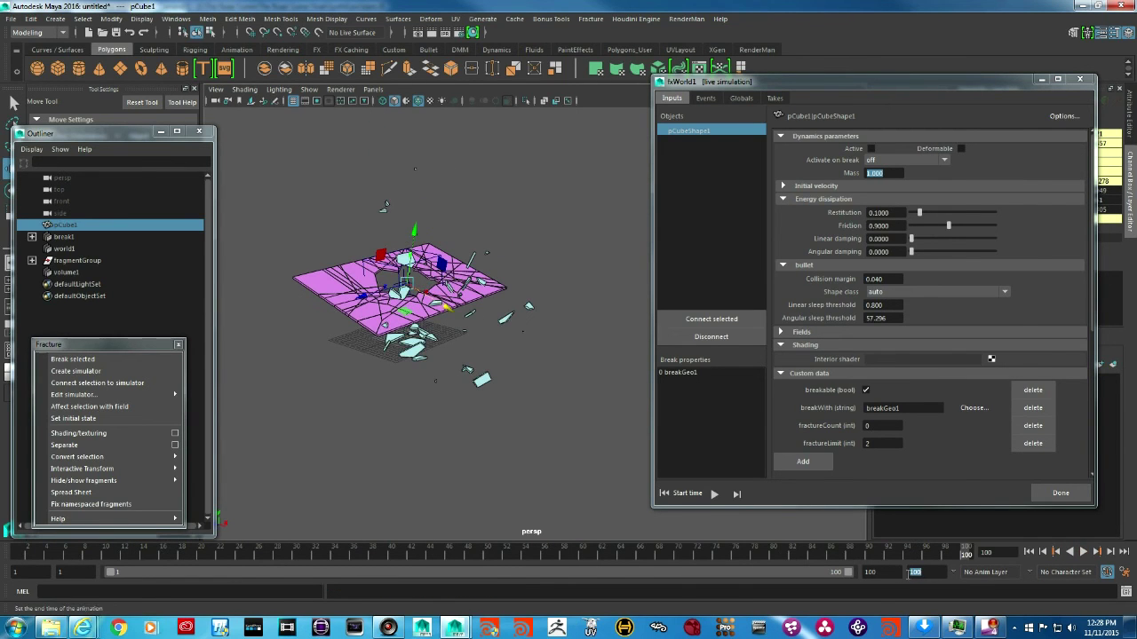
Set the playback range to end at frame 200, and return to the first frame.
left_click(870, 573)
type("200")
key("Return")
left_click(1028, 552)
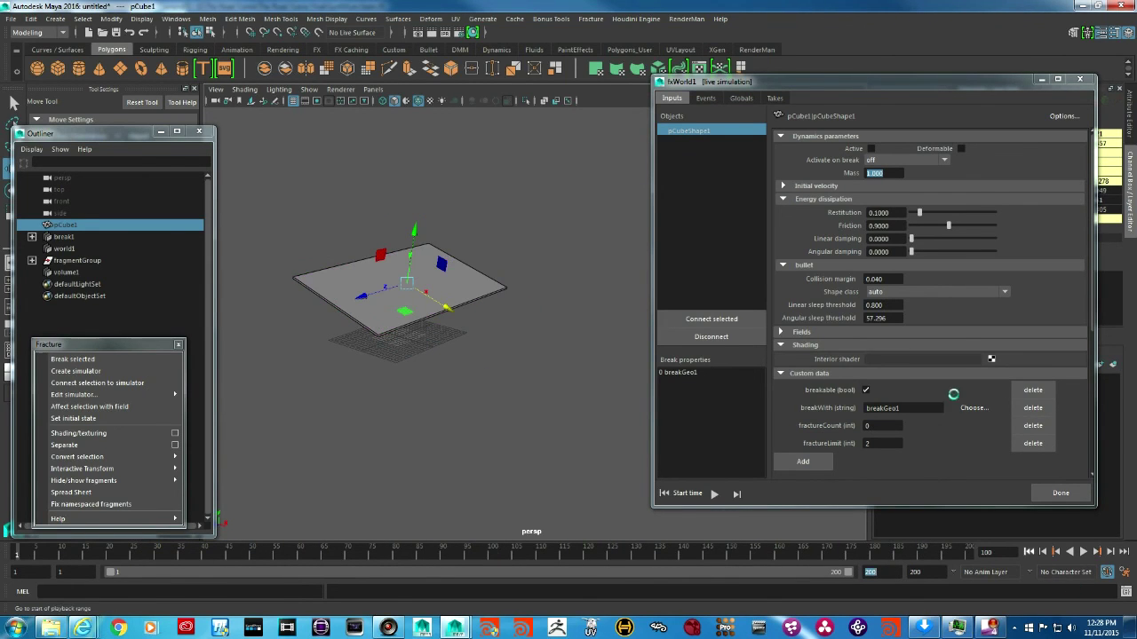
Add a new take to the simulator and name it takeOne.
left_click(773, 98)
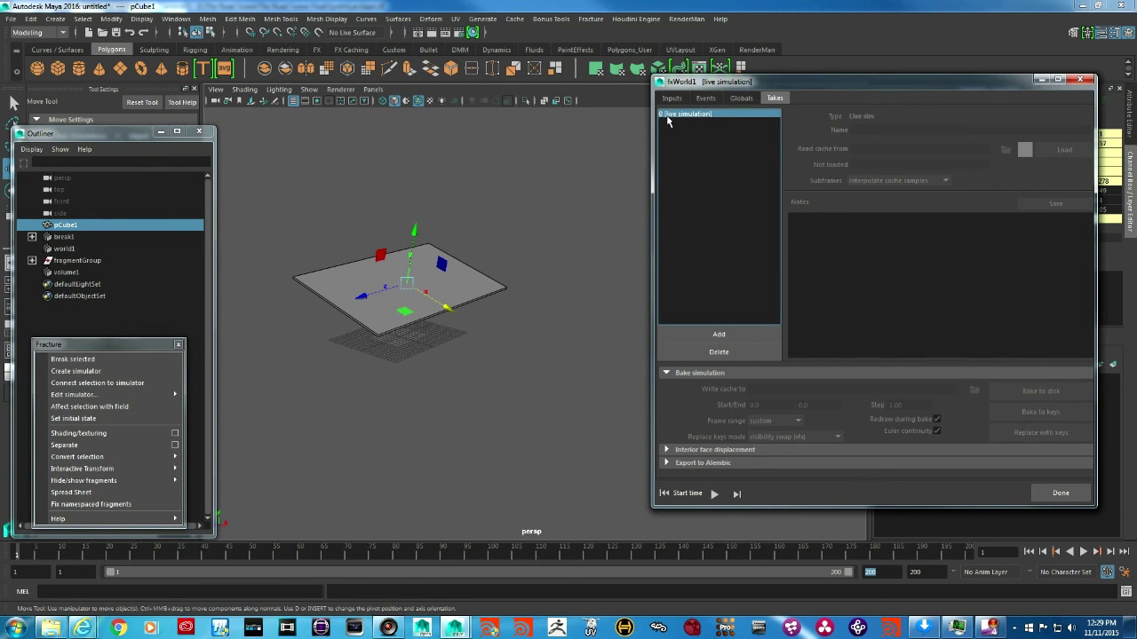
left_click(718, 334)
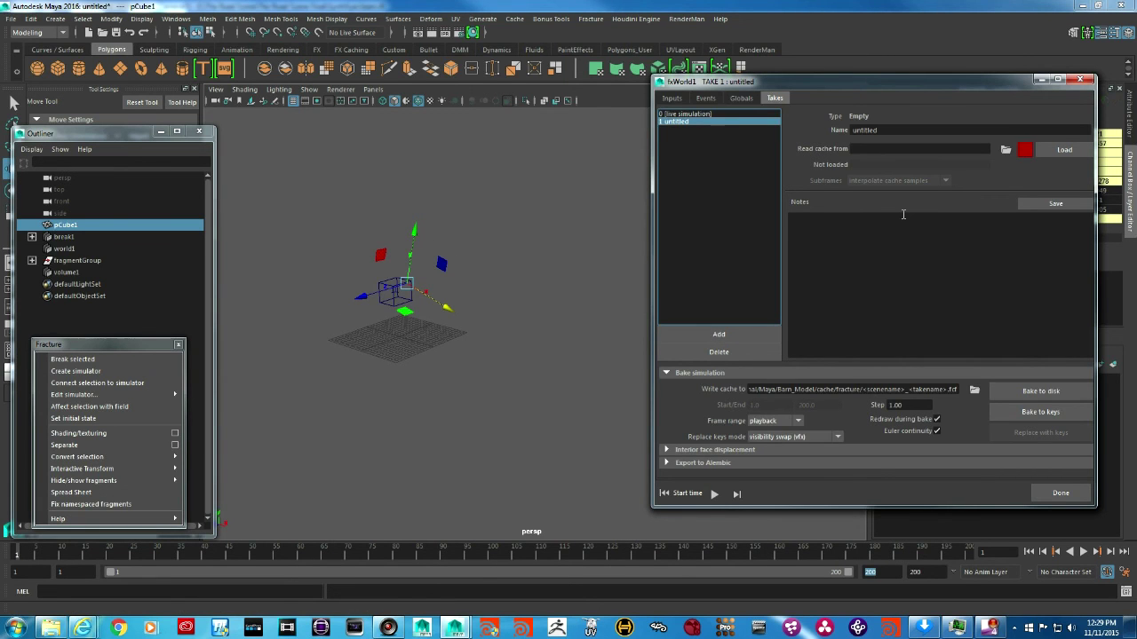
left_click(889, 131)
left_click_drag(889, 131, 795, 135)
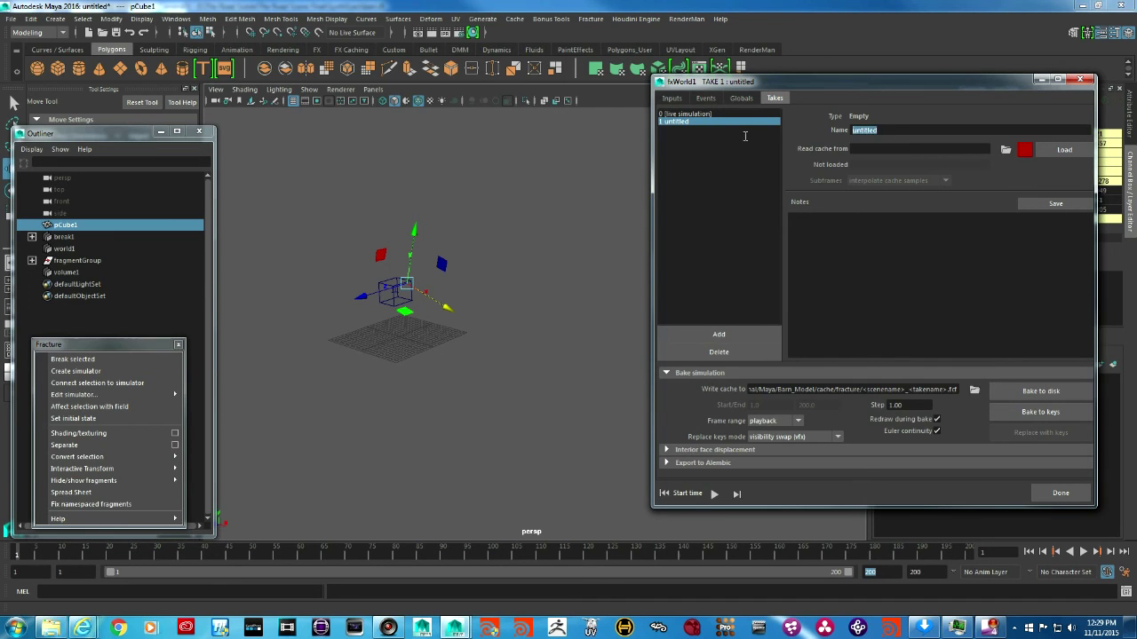
type("takeOne")
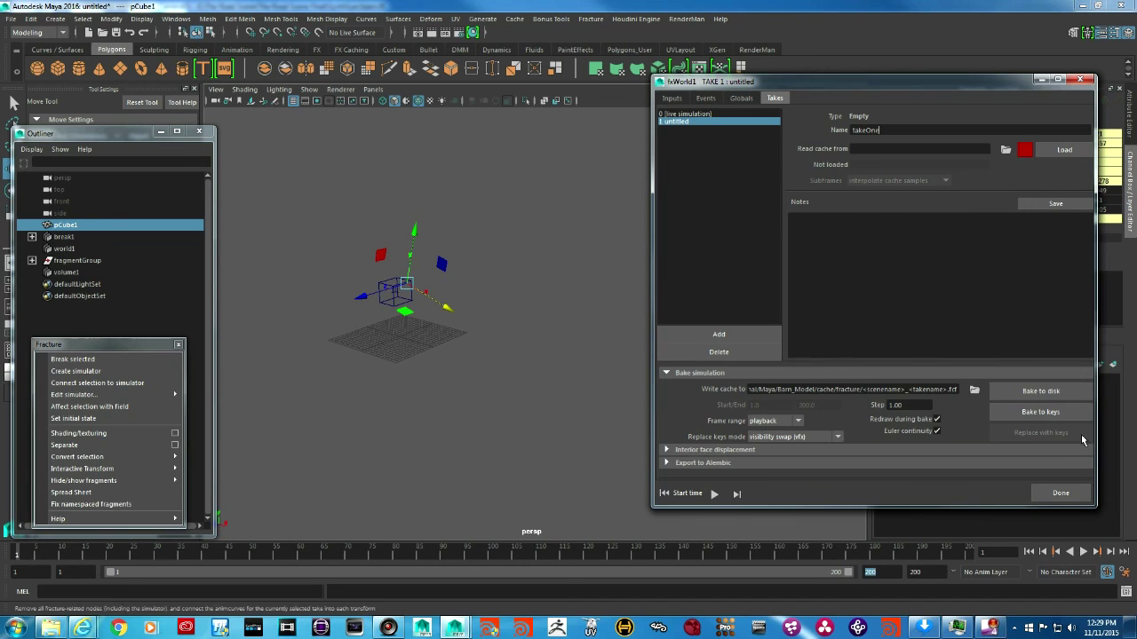
Bake the new take to disk over the playback range, and scrub the cached simulation from frame 200 back to frame 1.
left_click(1040, 391)
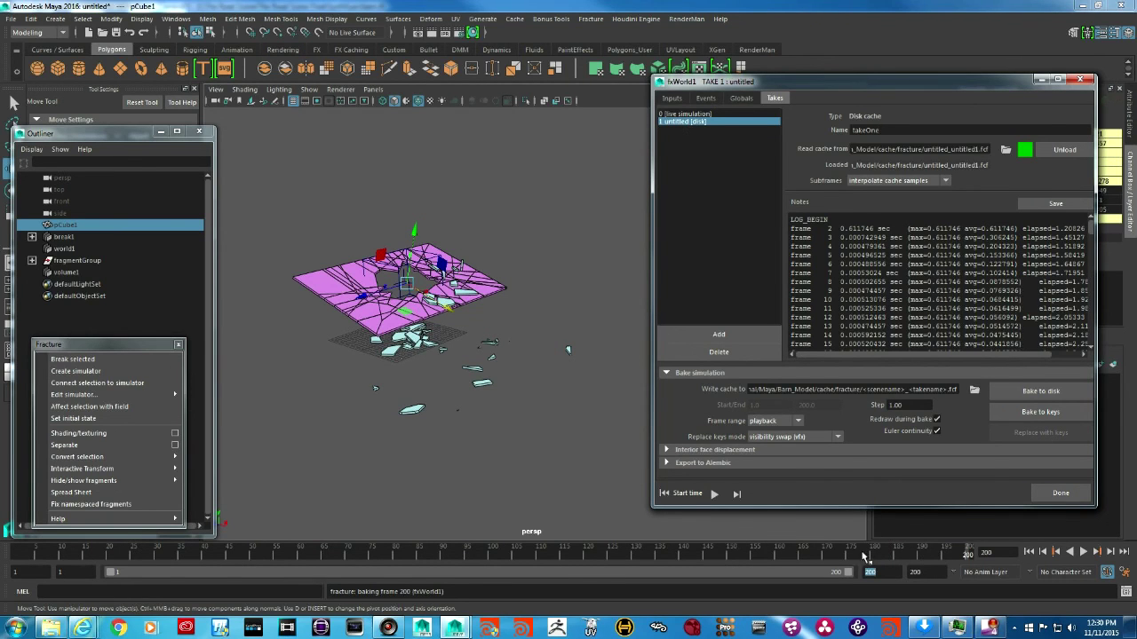
mouse_move(967, 557)
left_mouse_down()
mouse_move(355, 562)
mouse_move(459, 572)
mouse_move(381, 572)
left_mouse_up()
left_click_drag(353, 573, 260, 579)
left_click_drag(142, 570, 7, 560)
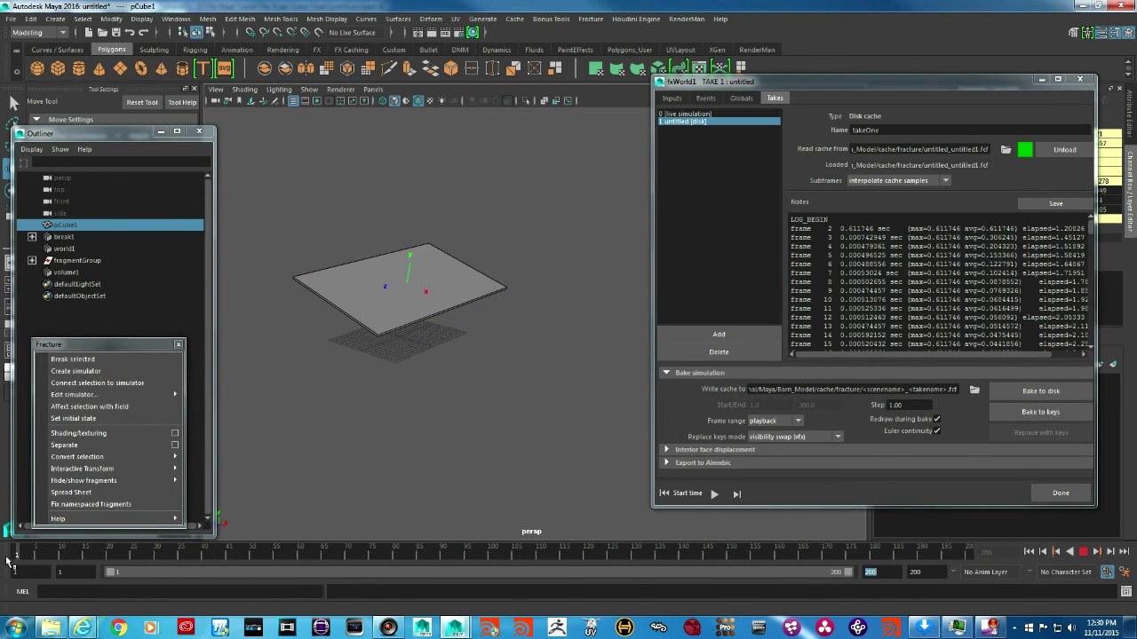